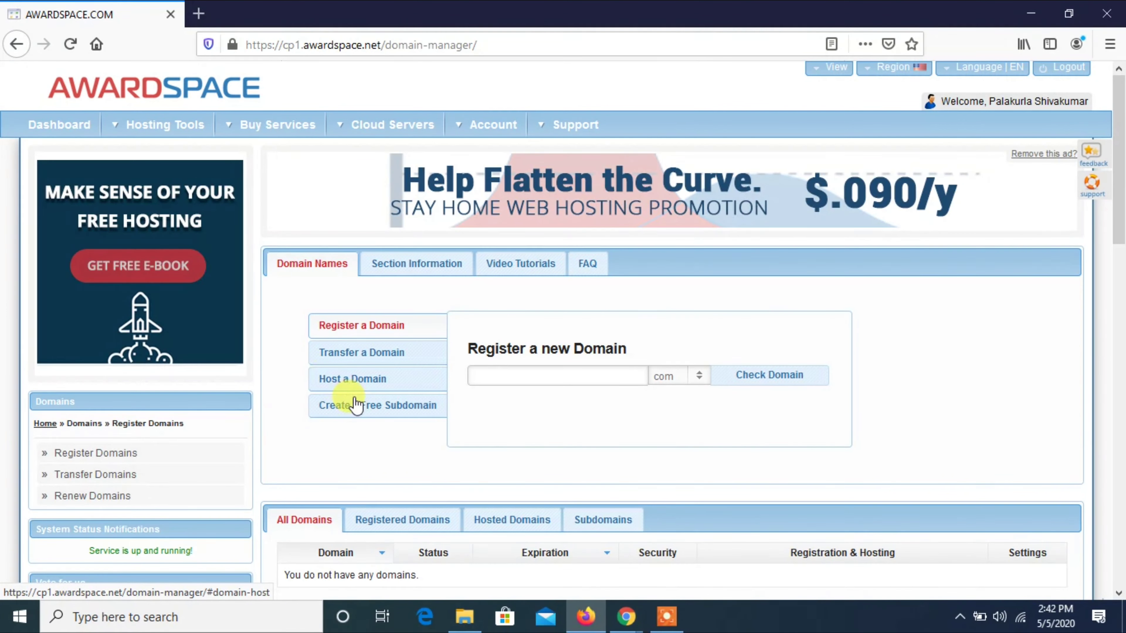
Create a free atwebpages.com subdomain, retrying with a revised name after the 'already exists' error.
left_click(356, 405)
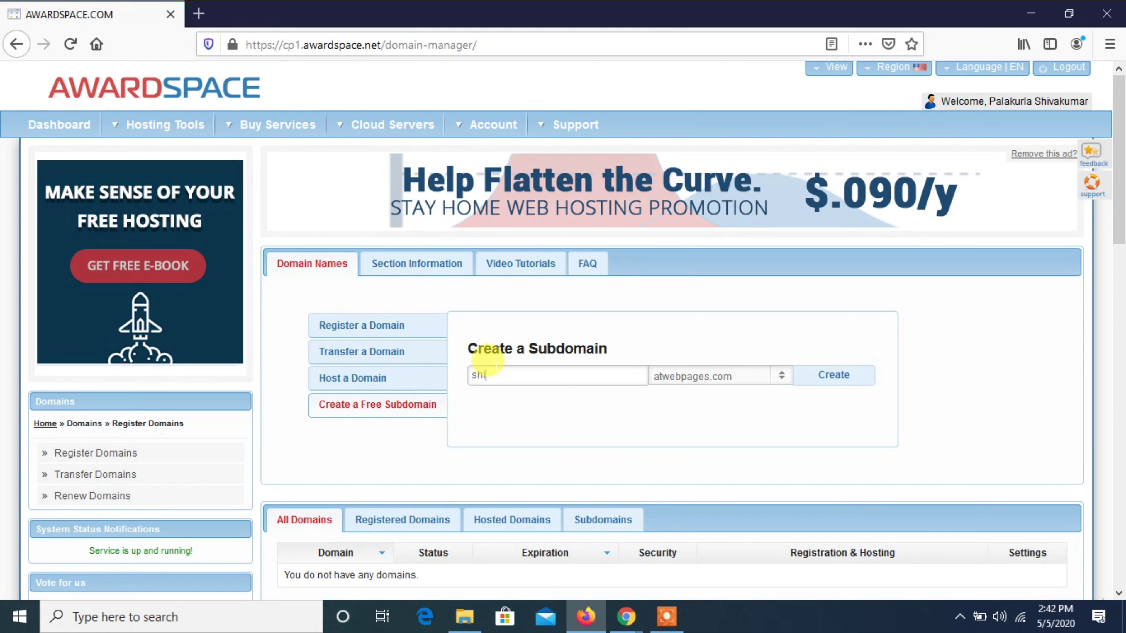
left_click(496, 364)
type("shivakumar")
left_click(825, 390)
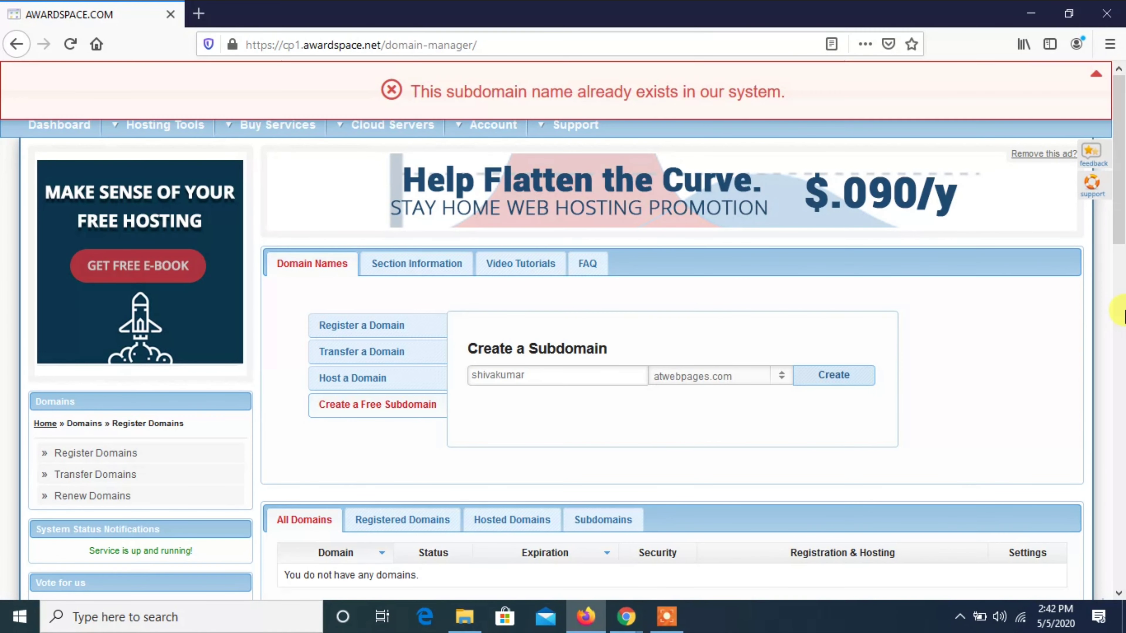
double_click(702, 89)
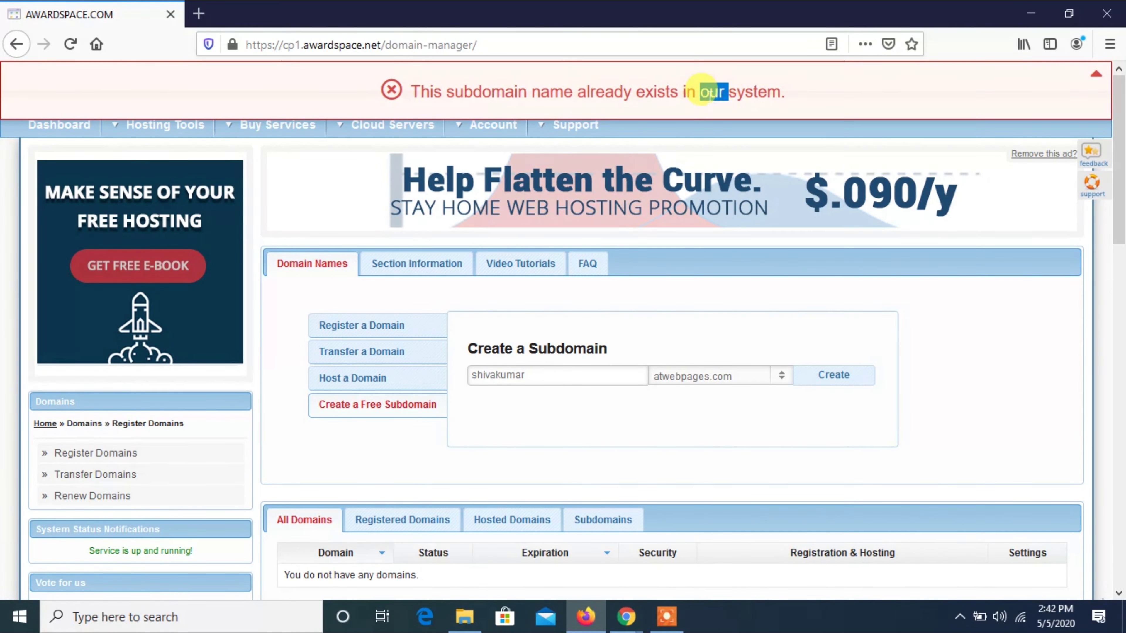
triple_click(702, 92)
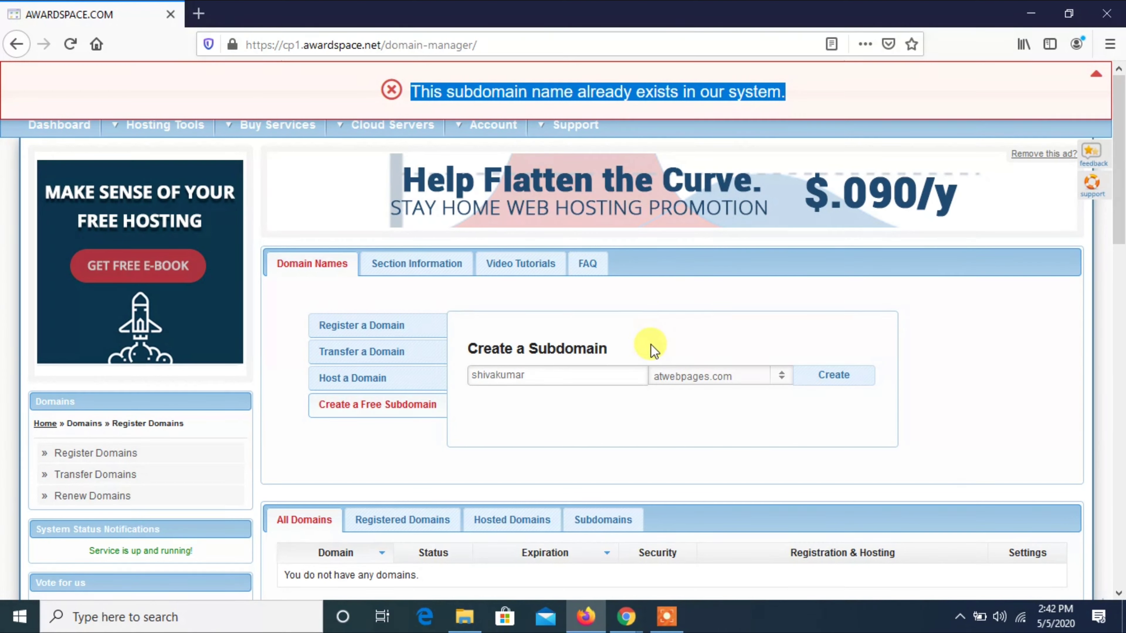
left_click(620, 358)
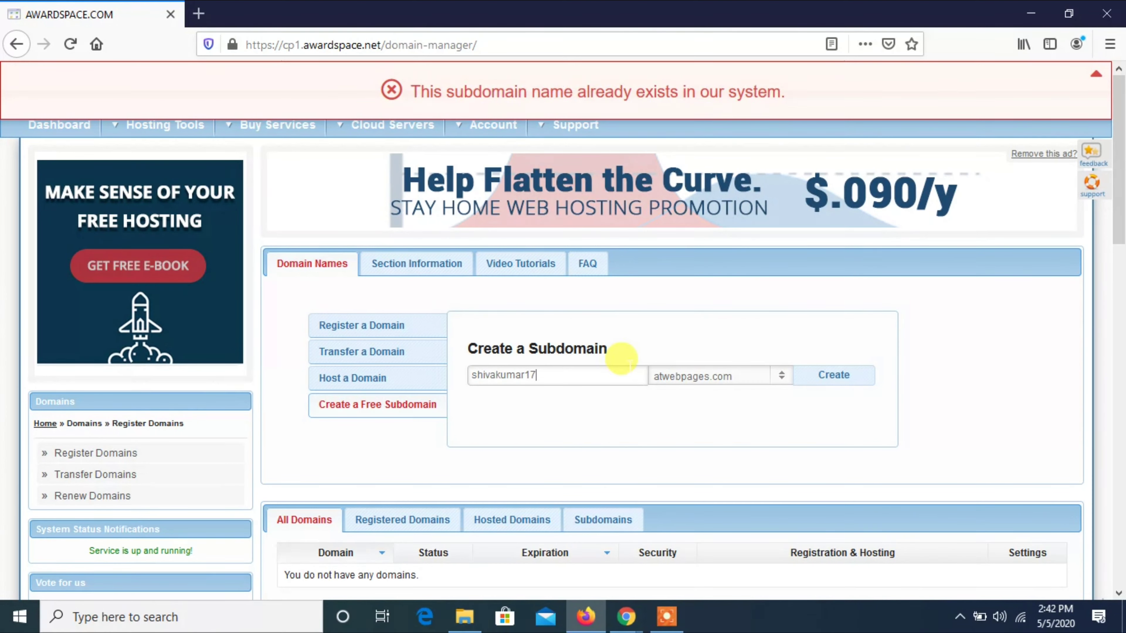
left_click(816, 377)
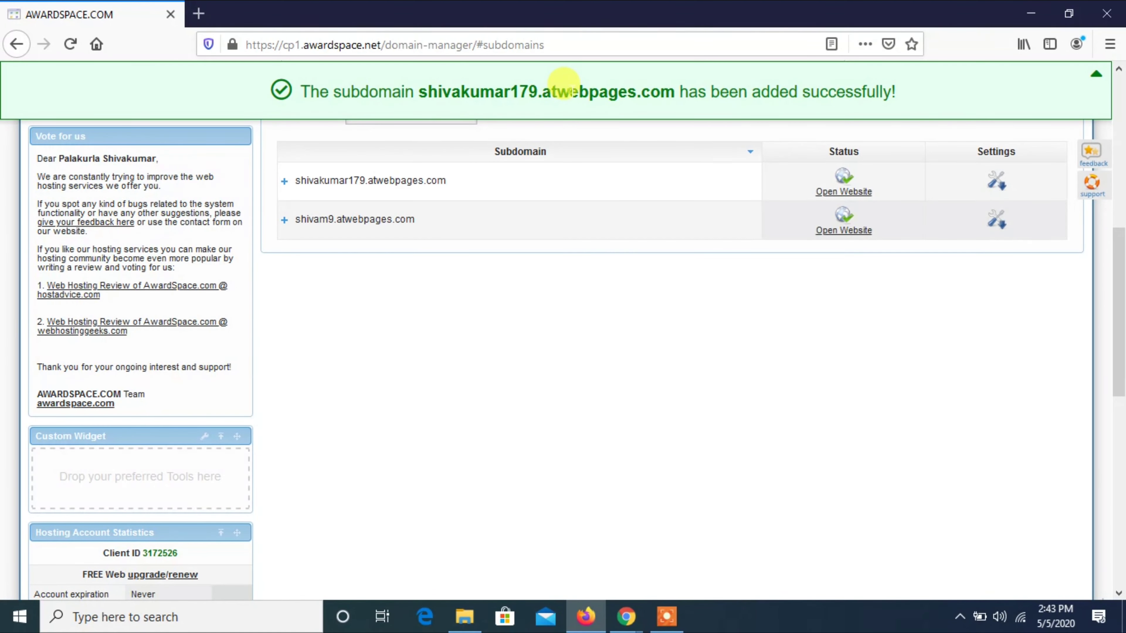
Load the new subdomain's address in a second tab to see the default welcome page, then return to the control panel.
triple_click(571, 90)
left_click(593, 371)
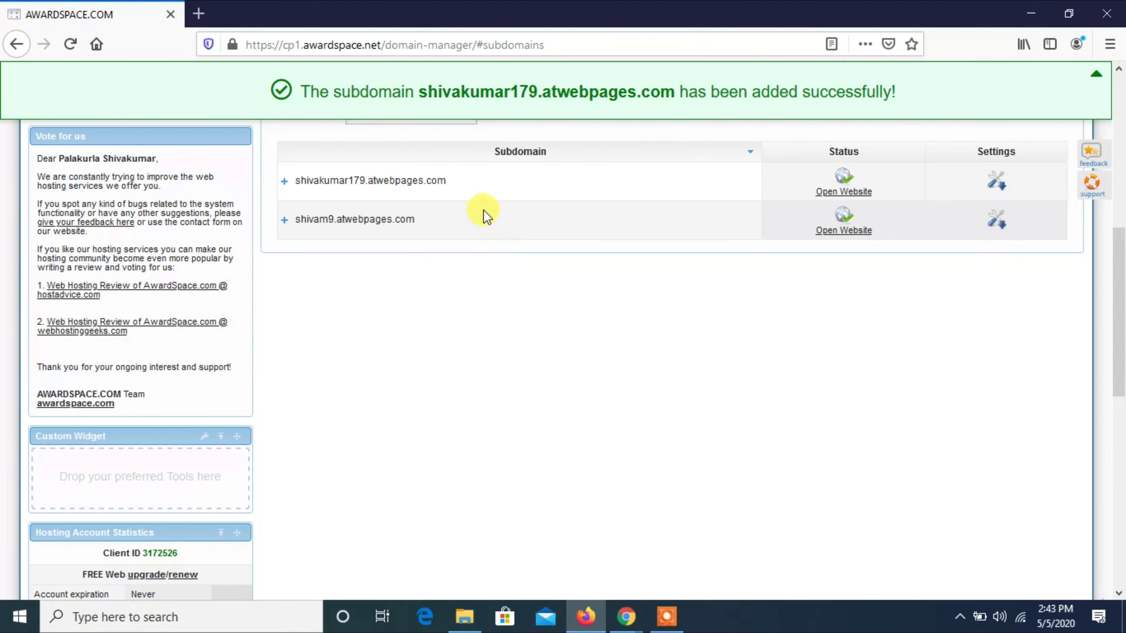
left_click_drag(438, 180, 292, 186)
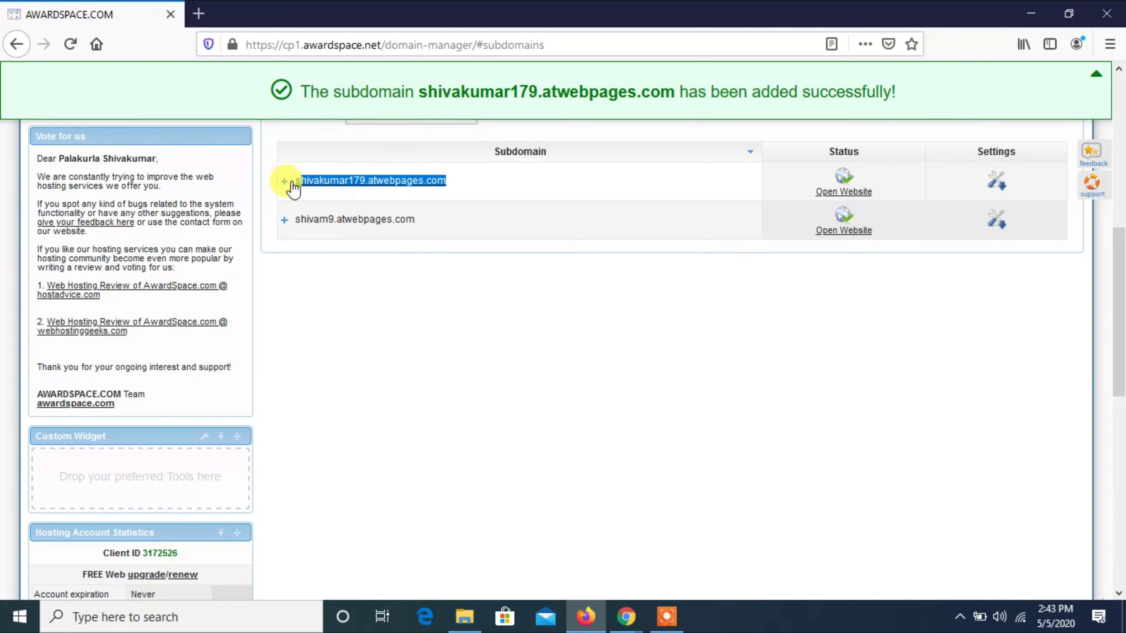
key("ctrl+c")
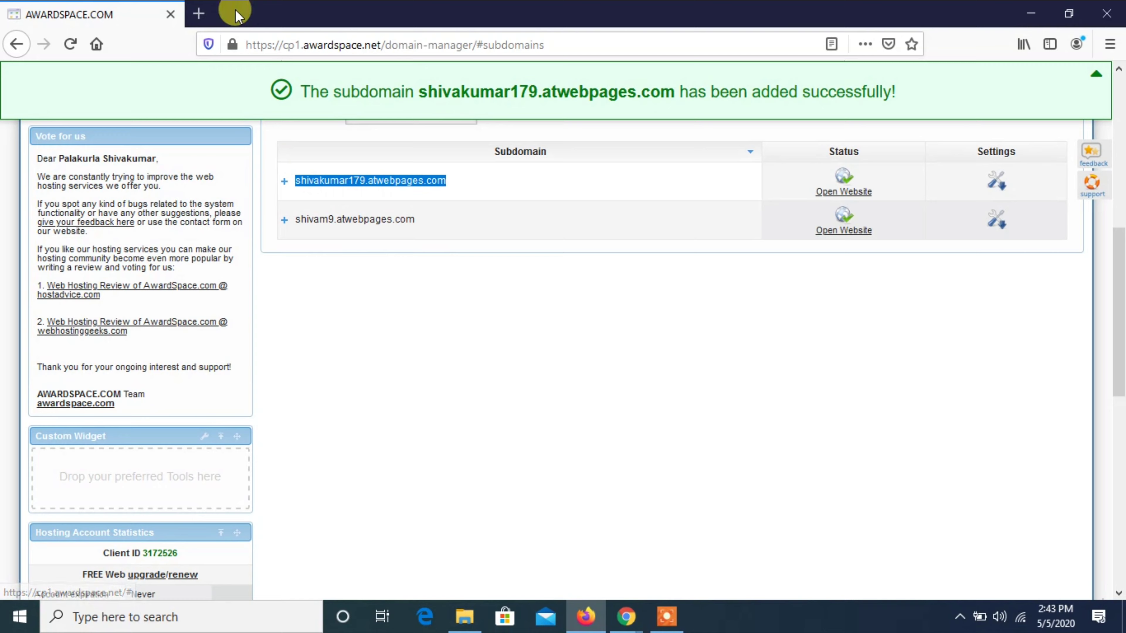
left_click(199, 14)
key("ctrl+v")
key("Return")
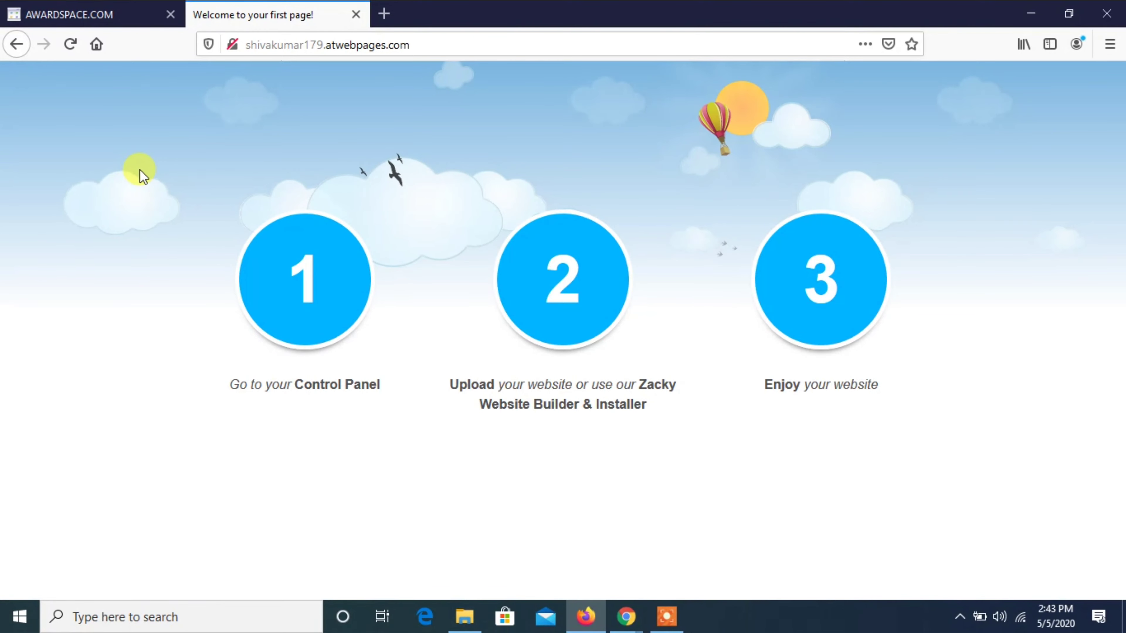
left_click(48, 13)
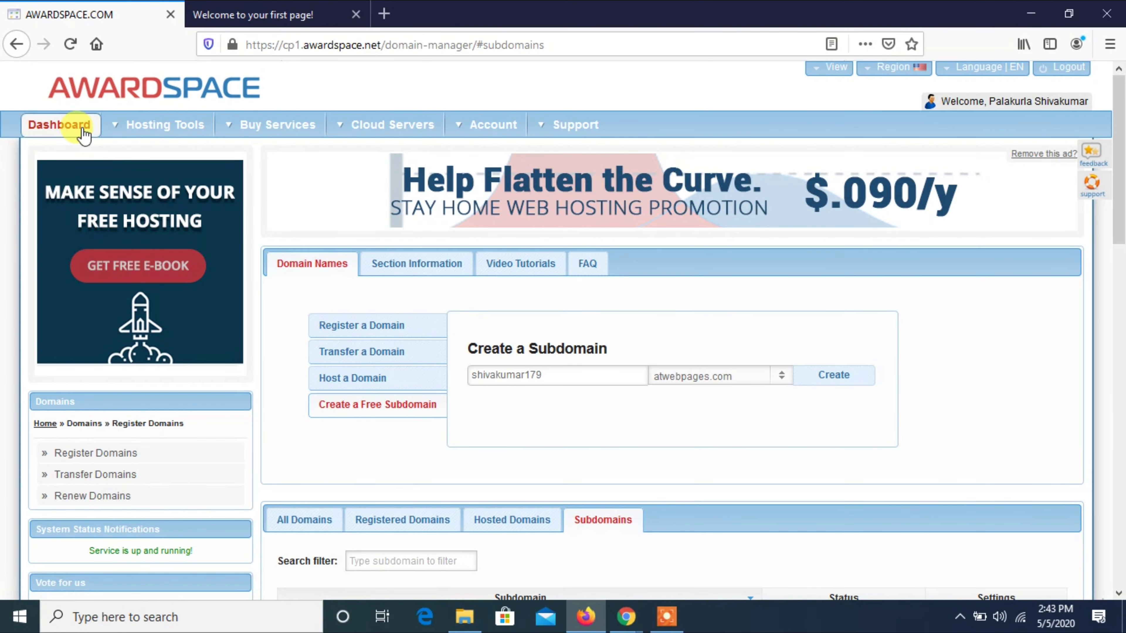
Open the File Manager and enter the new subdomain's folder.
left_click(66, 126)
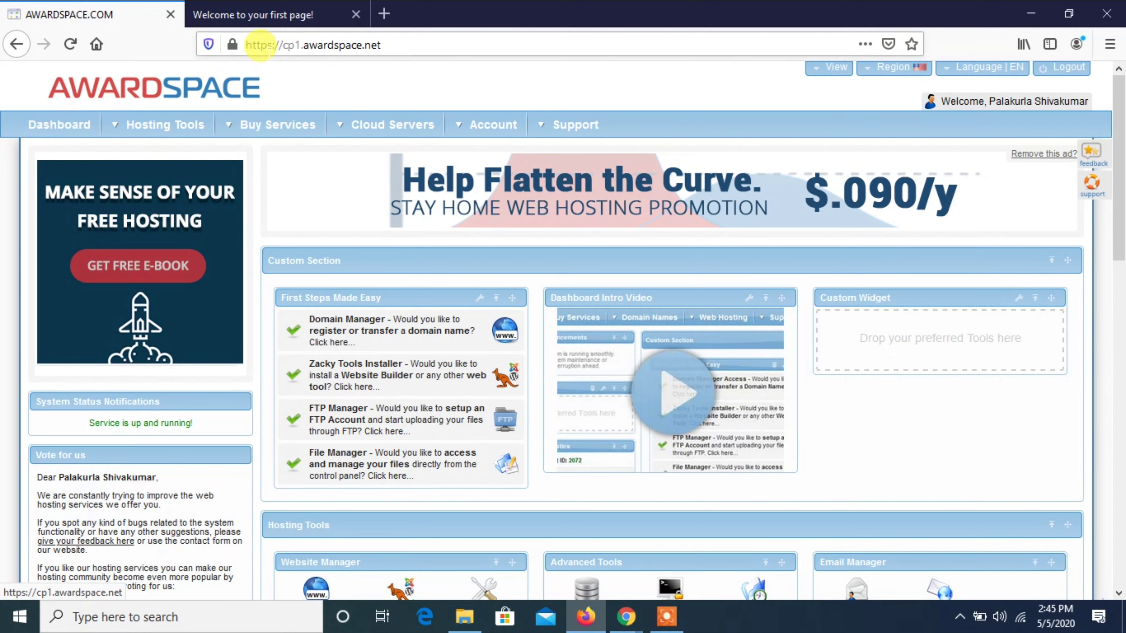
mouse_move(278, 125)
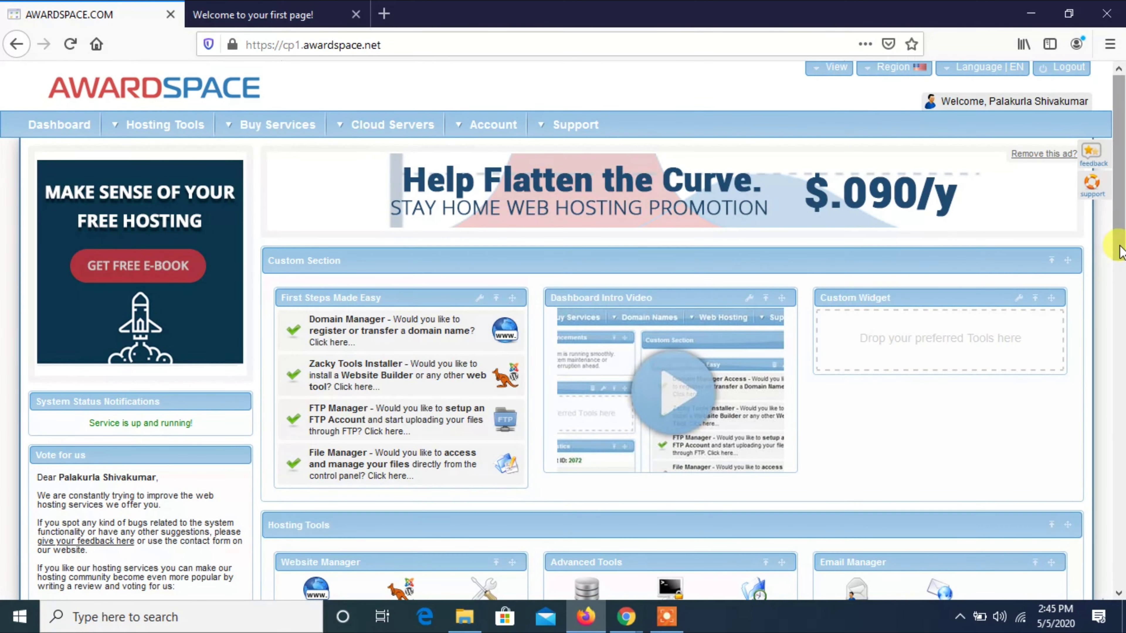
left_click_drag(1118, 244, 1118, 327)
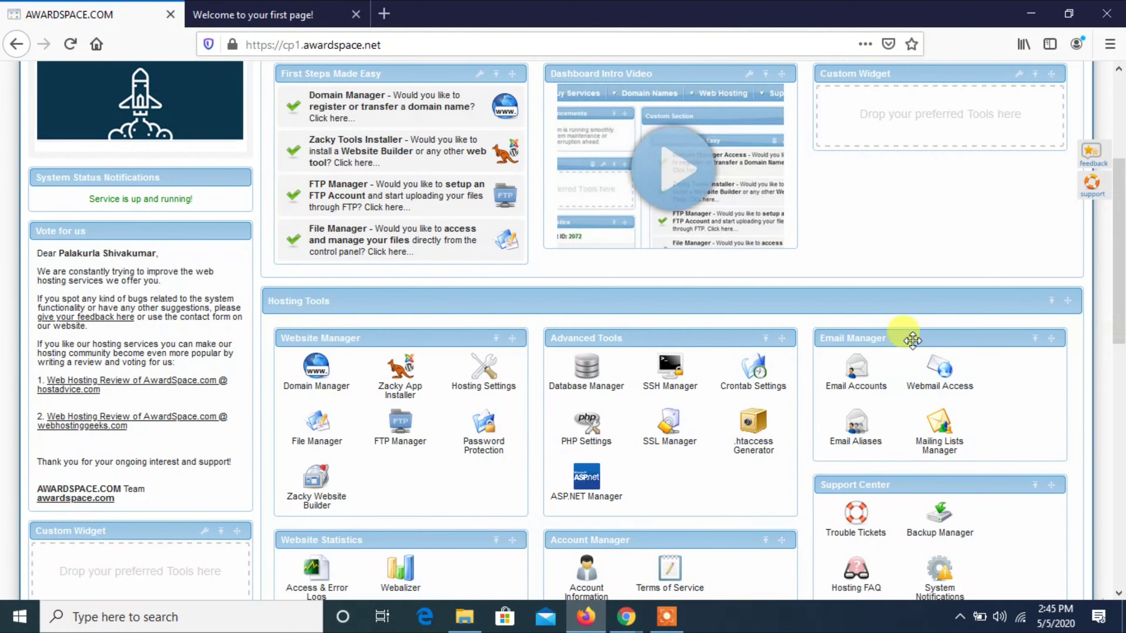
left_click(339, 435)
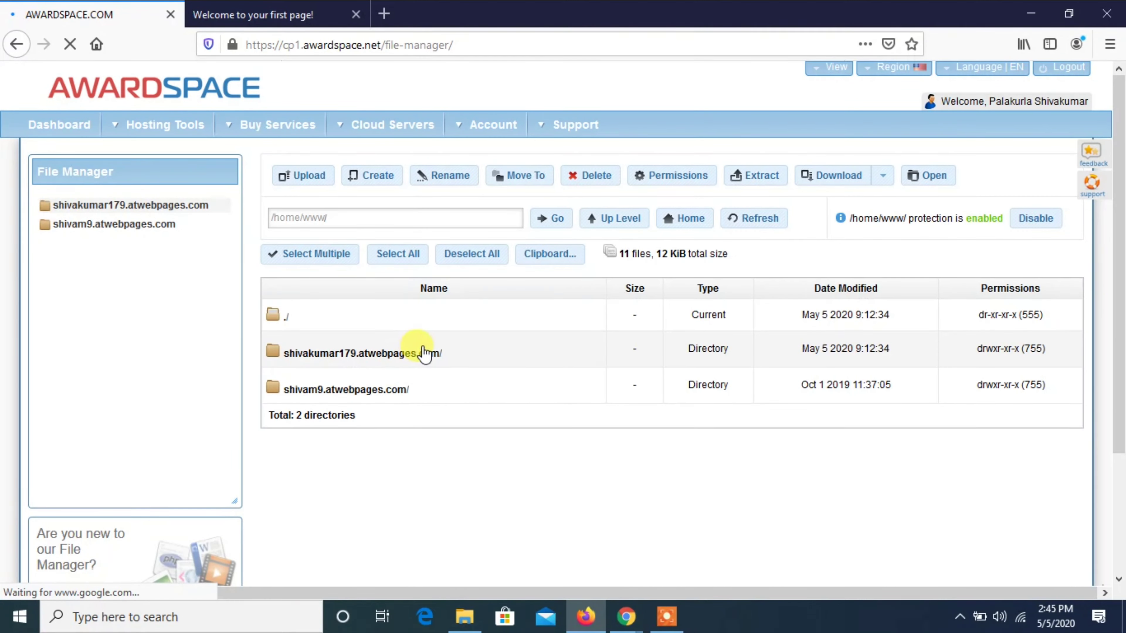
left_click(419, 353)
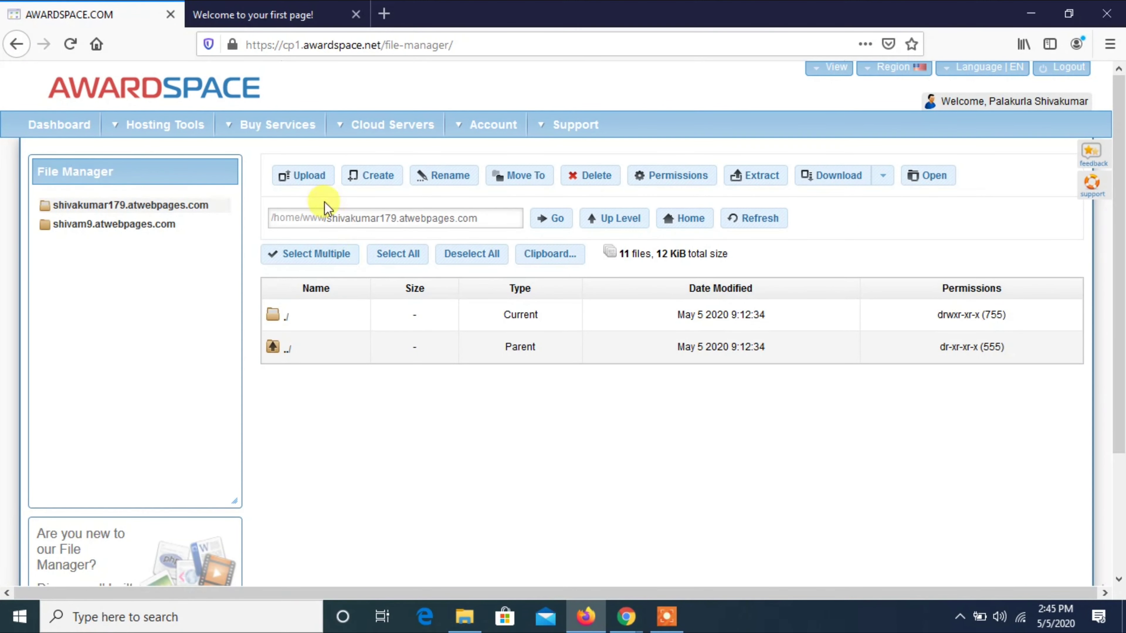
Create a new file named index.html in the subdomain folder.
left_click(369, 177)
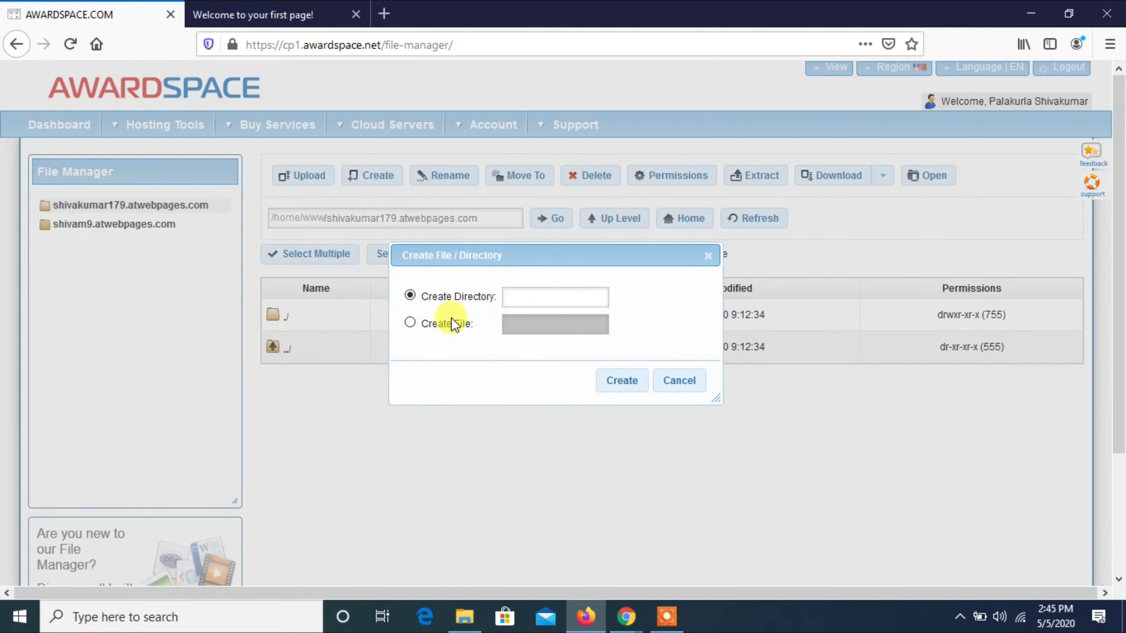
left_click(453, 327)
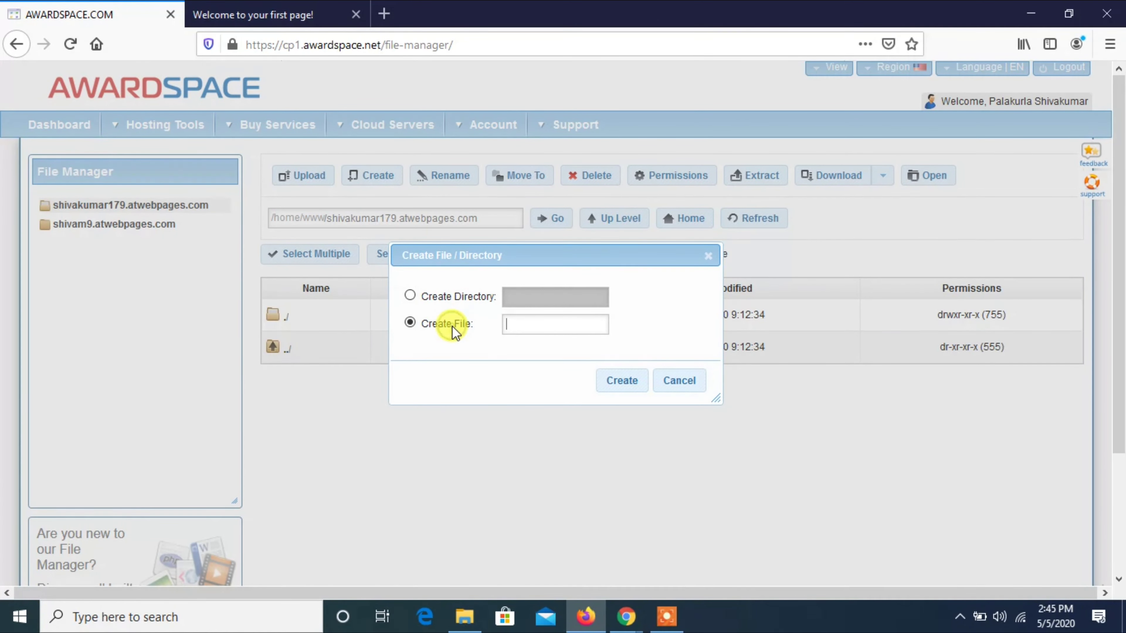
left_click(514, 325)
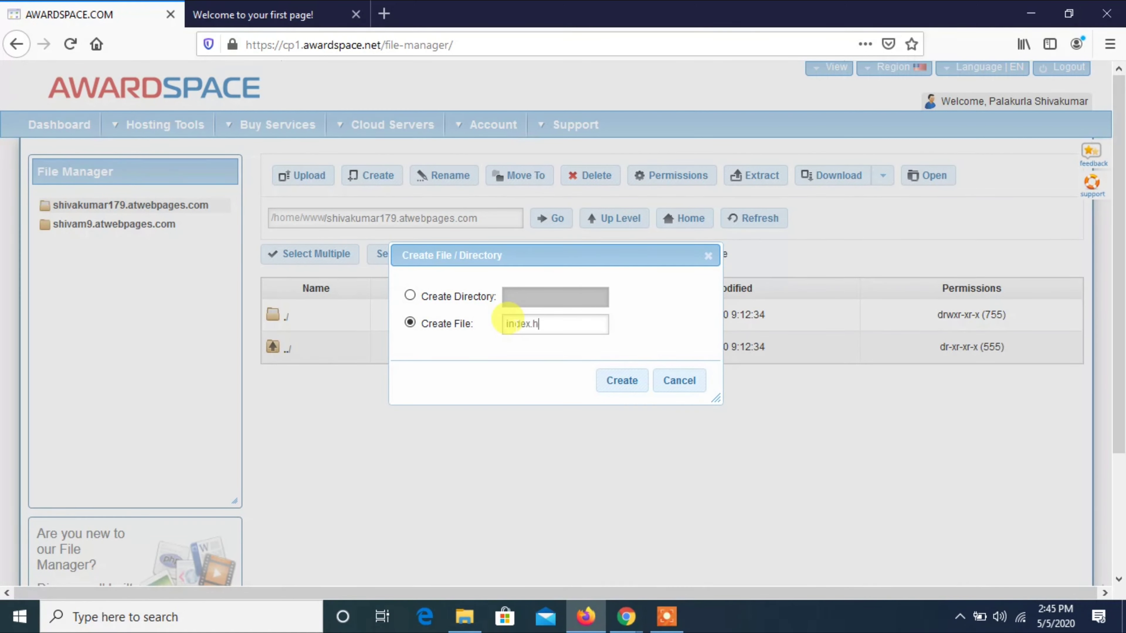
type("index.html")
key("Return")
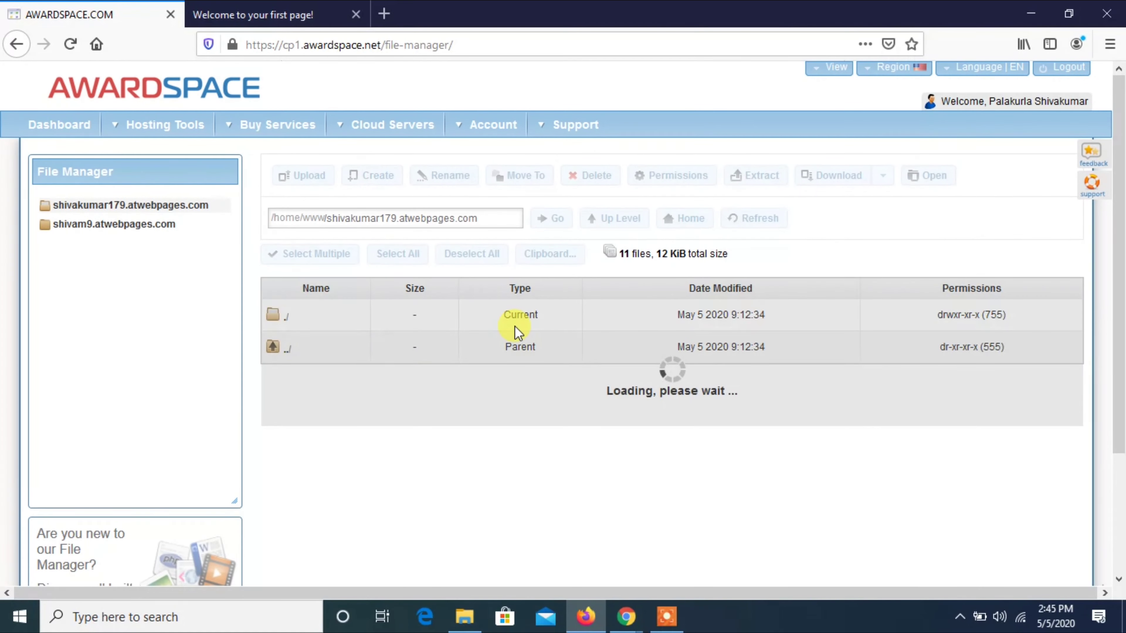
Edit index.html to contain the text Hello and save it.
left_click(358, 396)
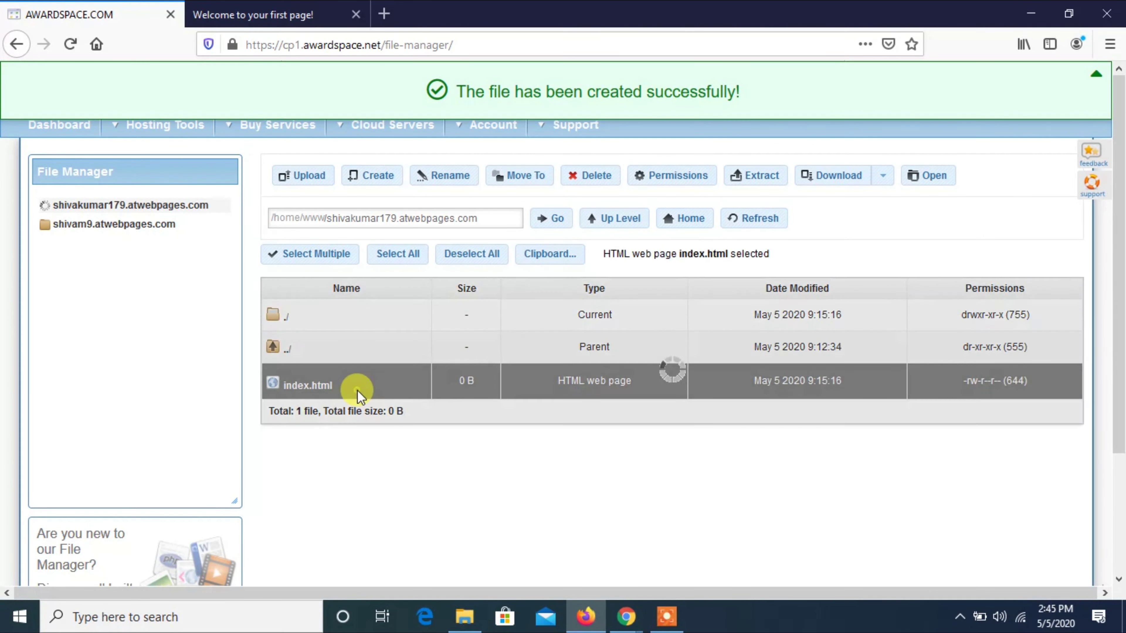
double_click(359, 397)
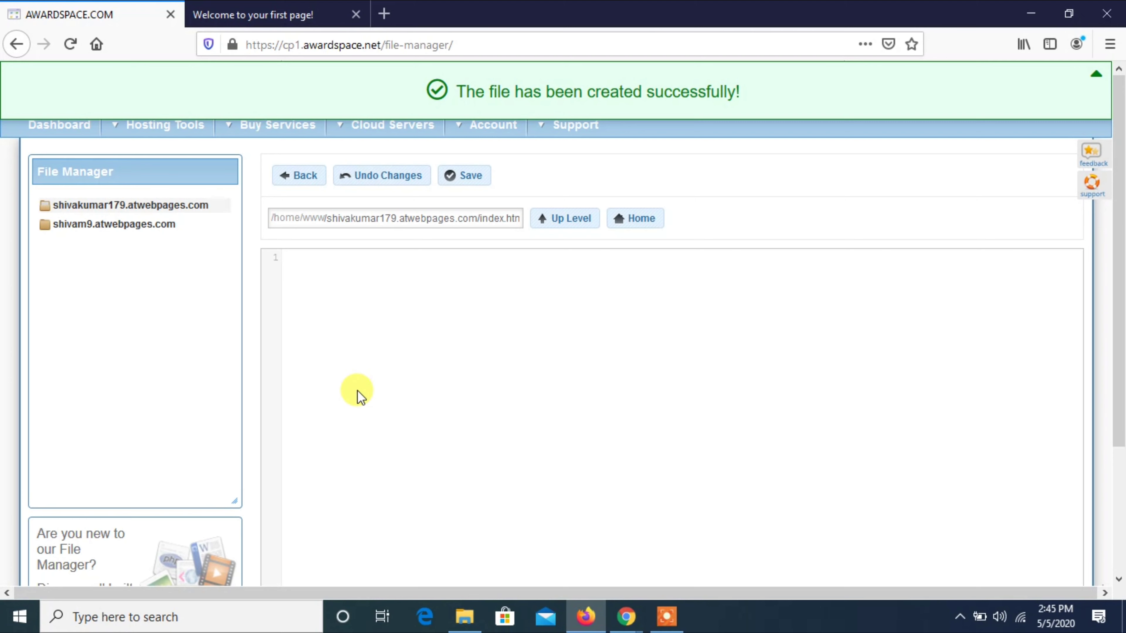
type("Hello")
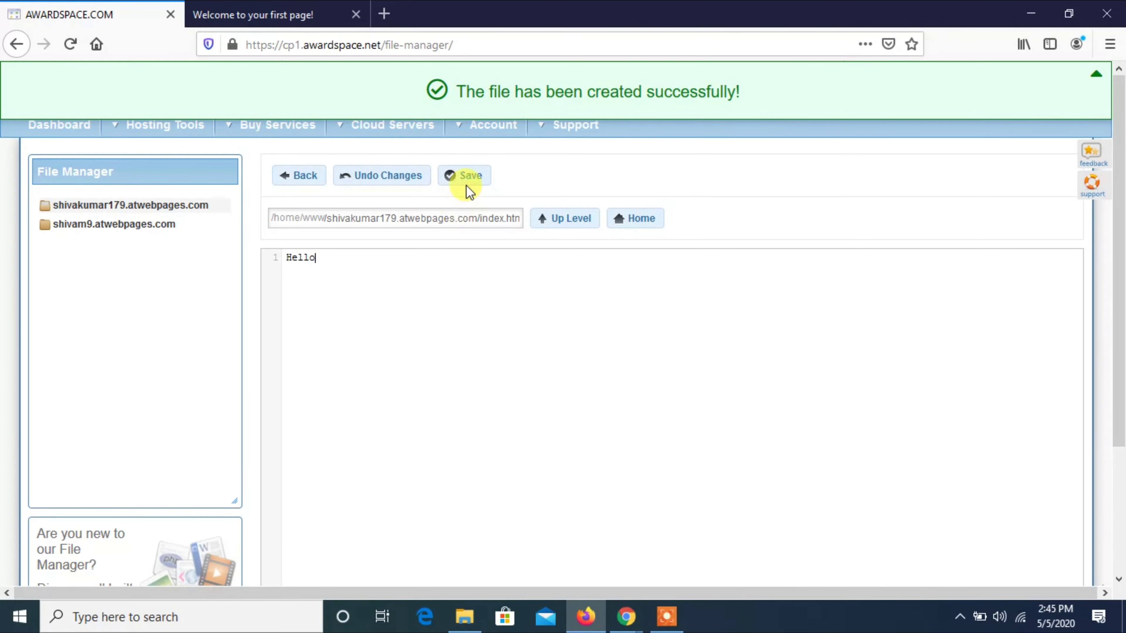
left_click(465, 177)
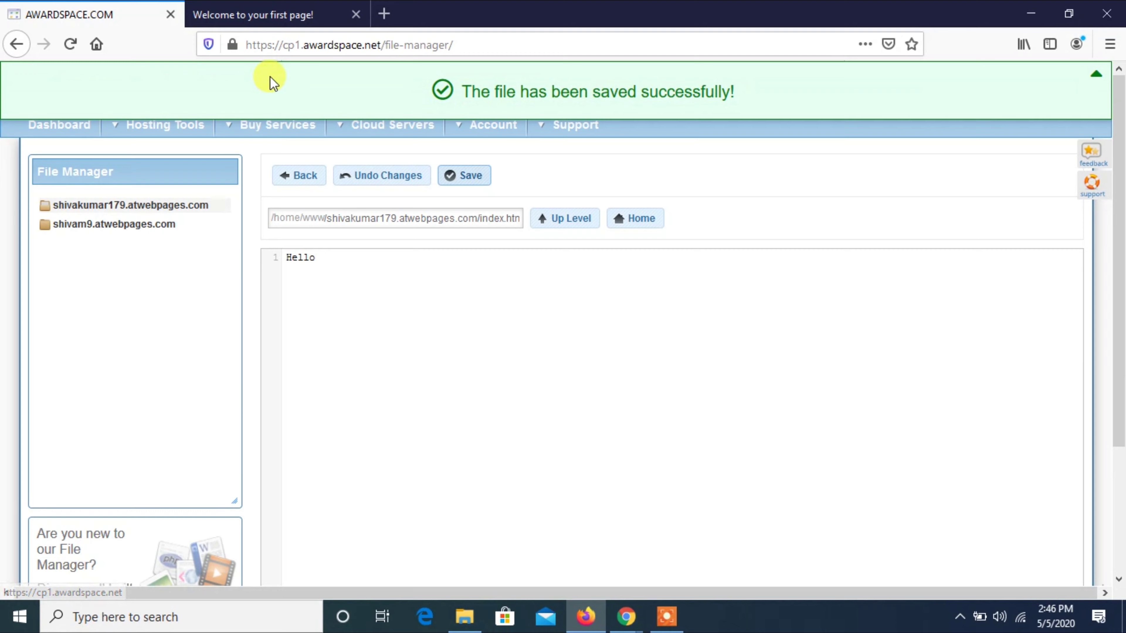
Reload the website tab to confirm it now shows Hello, then go back to the file editor.
left_click(260, 9)
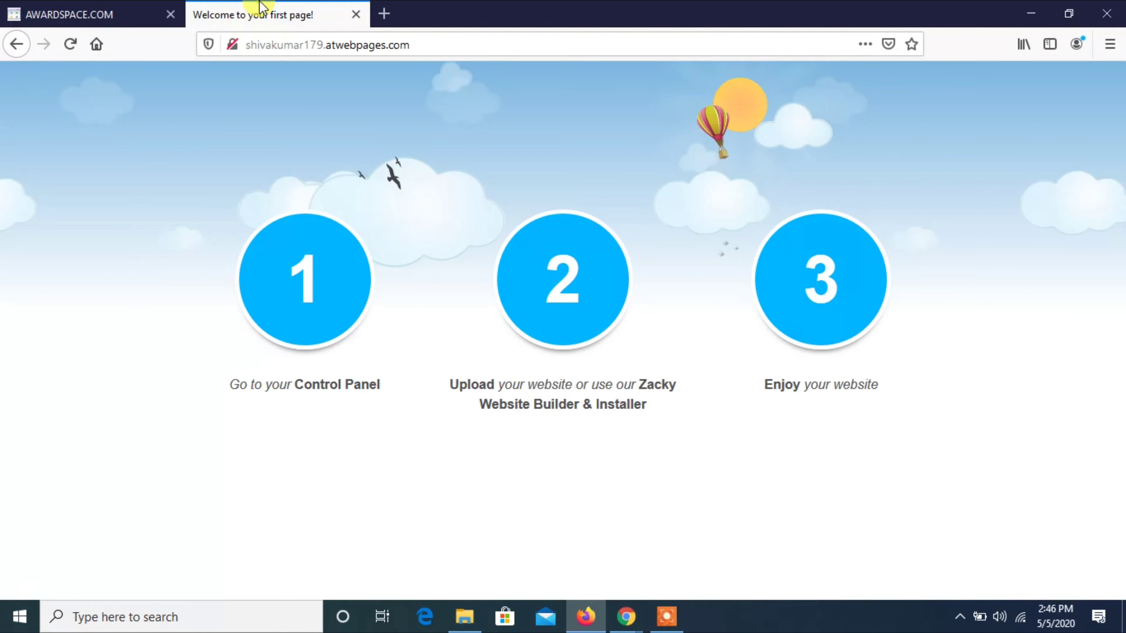
key("F5")
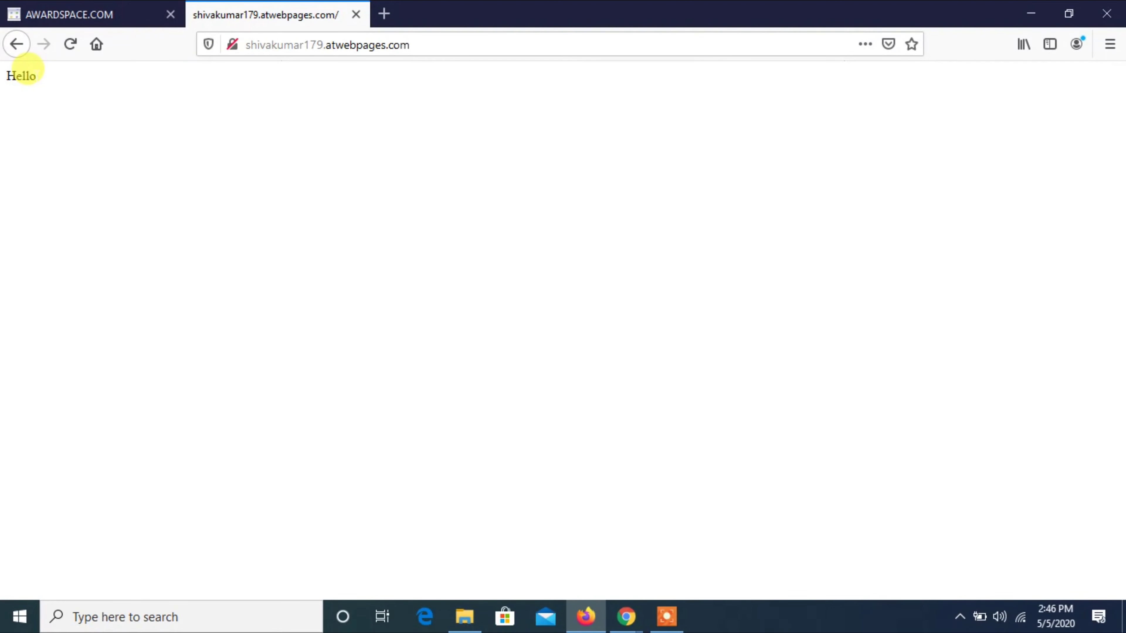
double_click(13, 75)
left_click(64, 6)
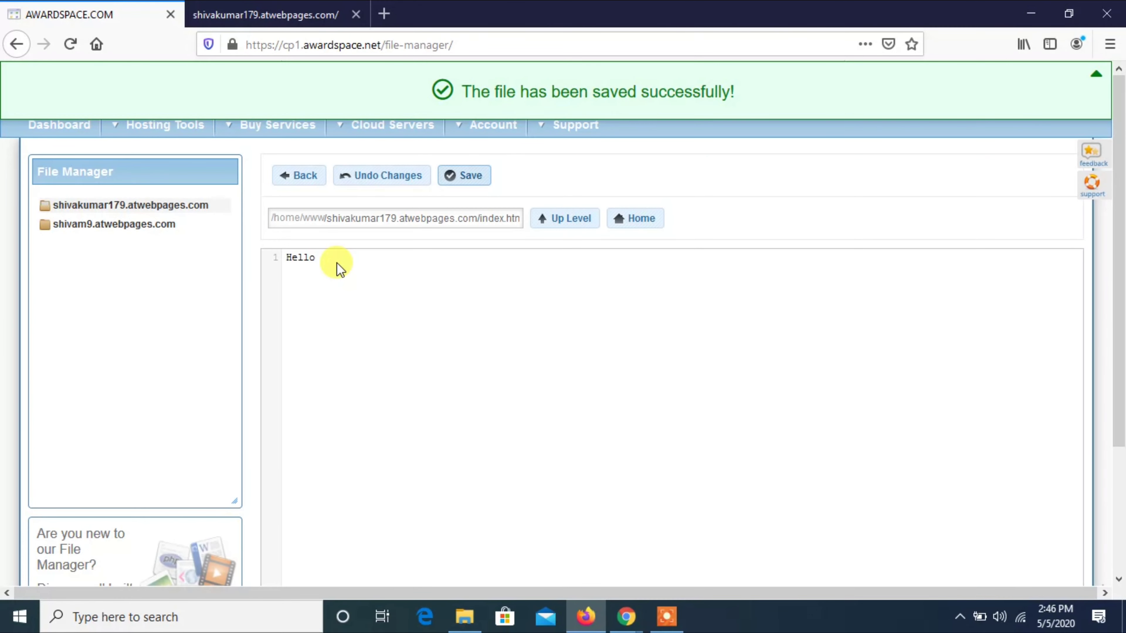
left_click_drag(335, 261, 270, 245)
left_click(297, 257)
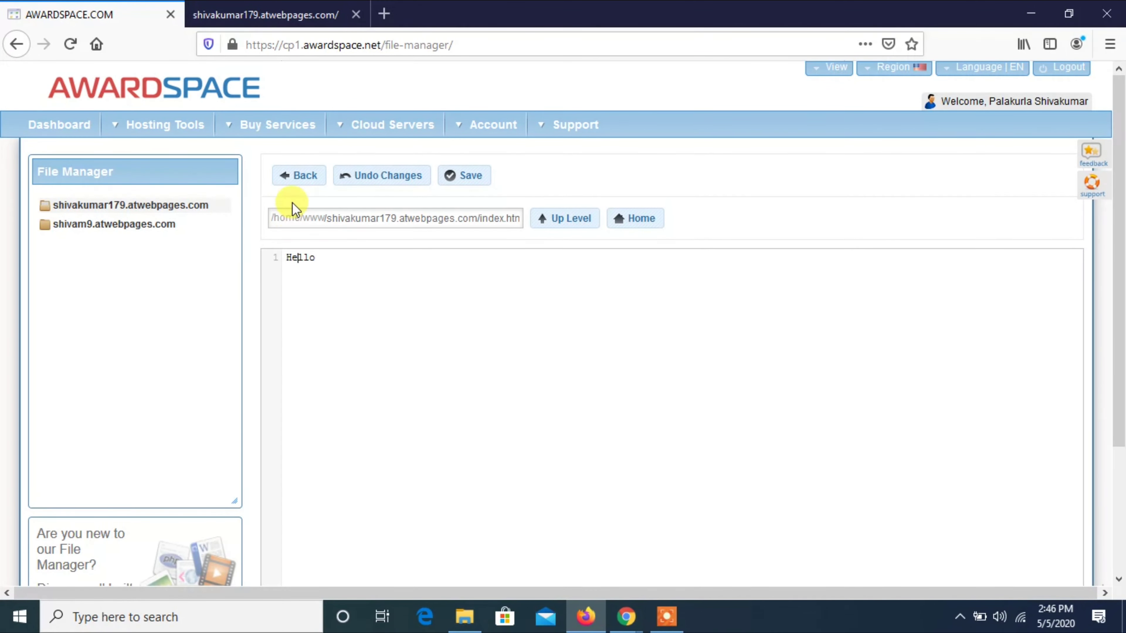
Open the MySQL database manager and enter s9 as the new database name suffix.
left_click(65, 126)
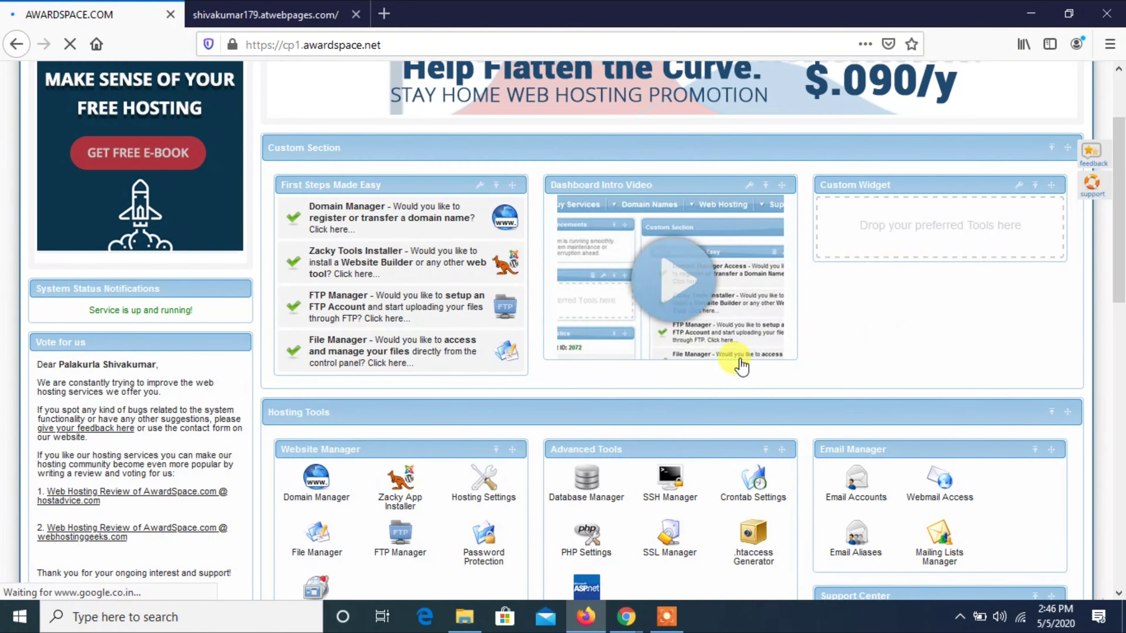
left_click(596, 487)
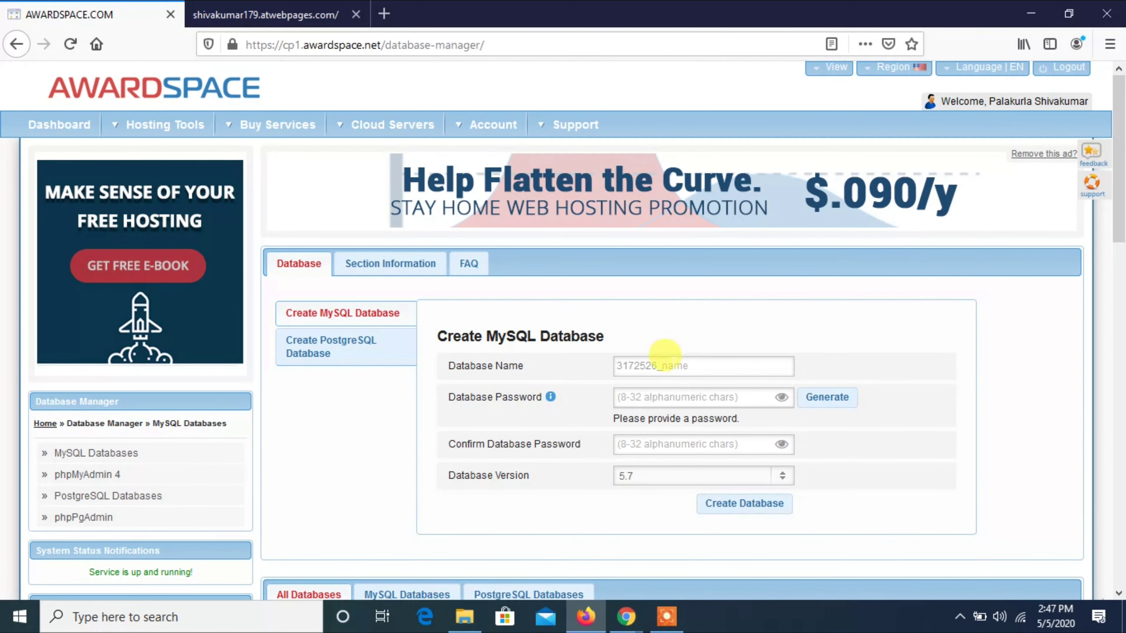
left_click(665, 364)
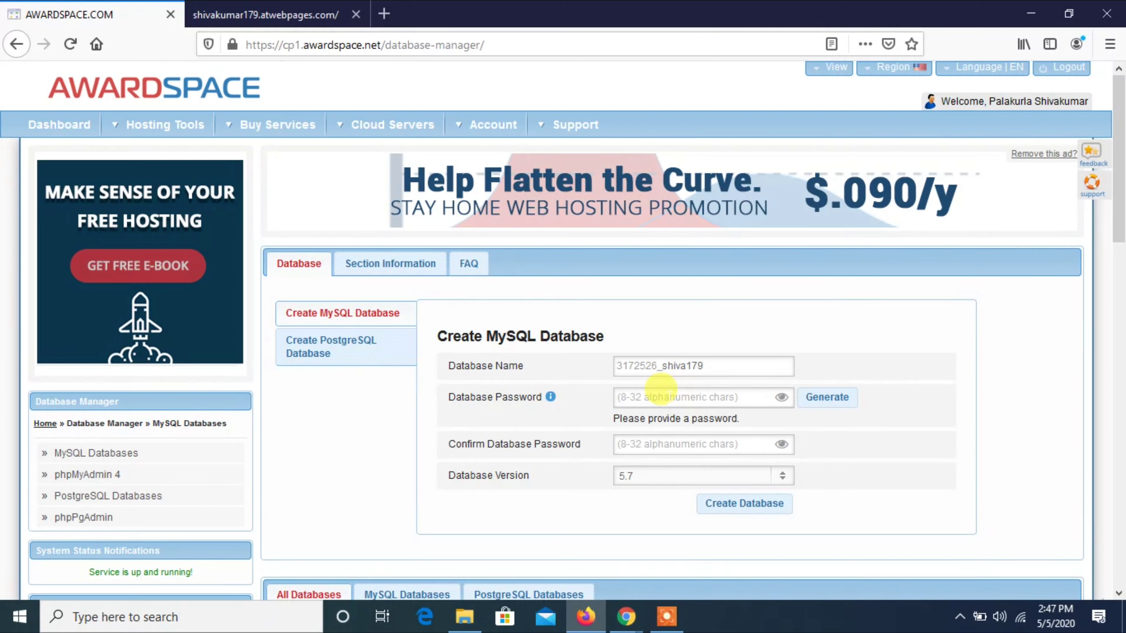
type("s")
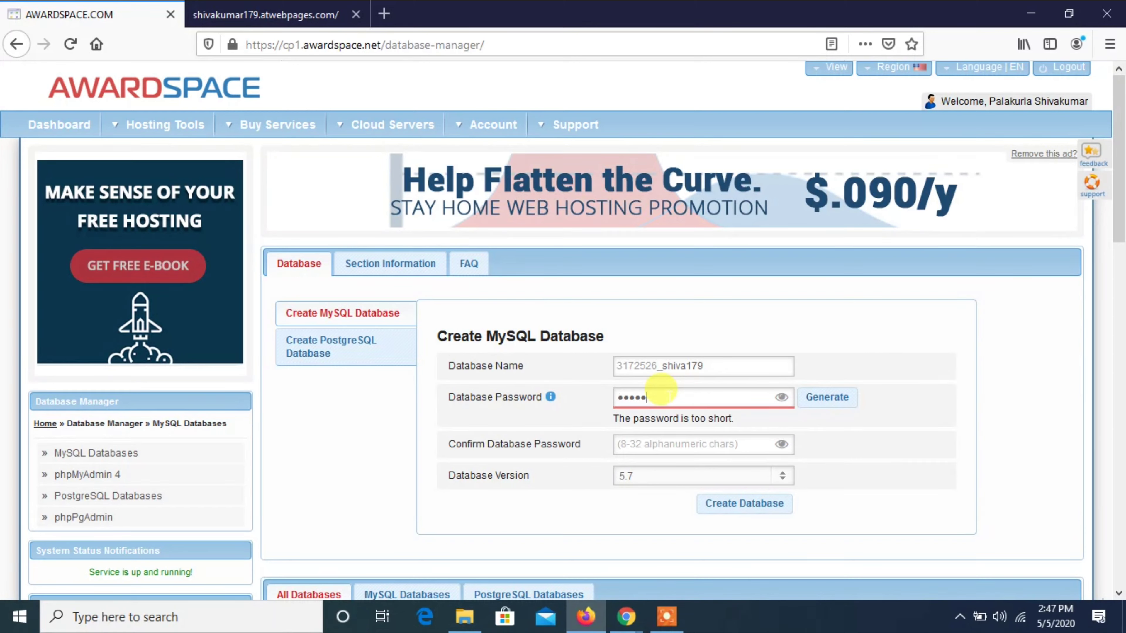
type("9")
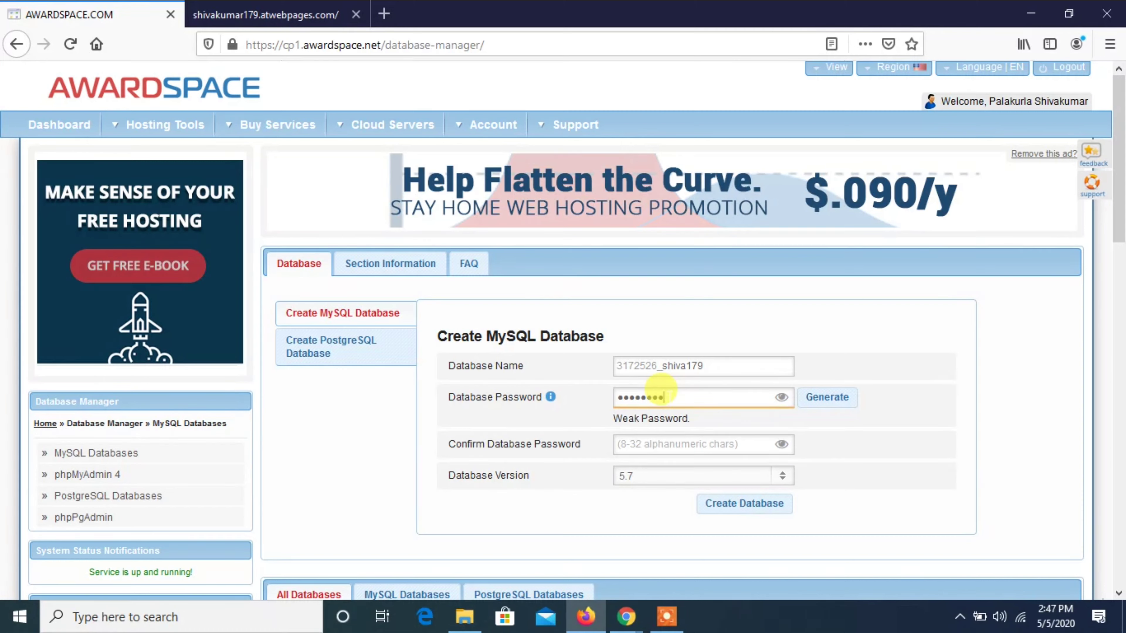
Enter and confirm the database password, then create the MySQL 5.7 database.
left_click(782, 397)
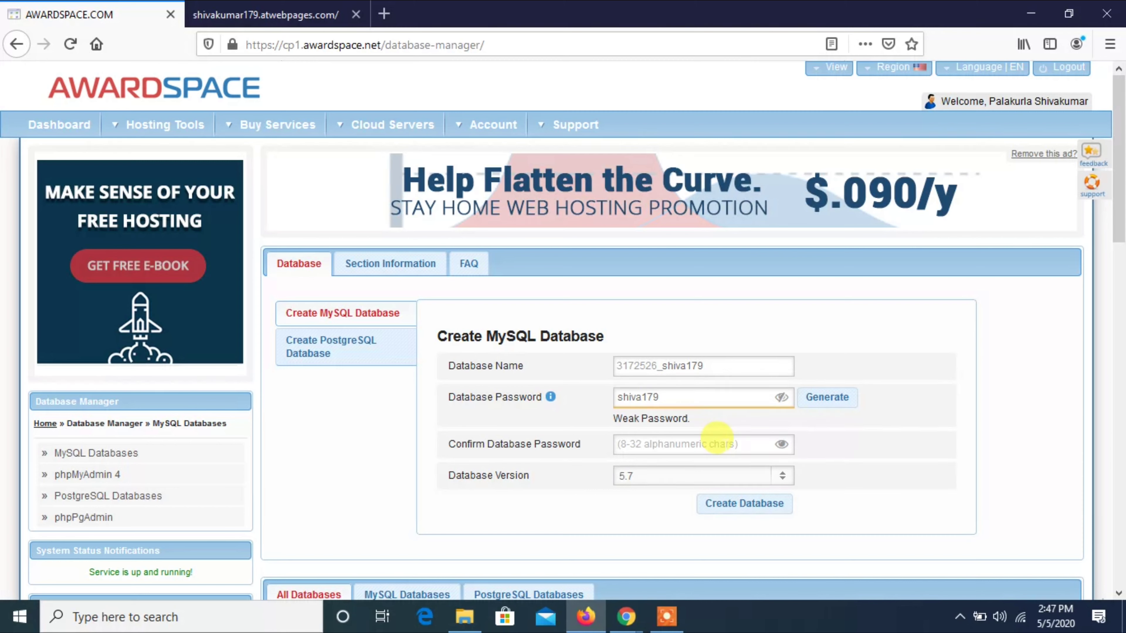
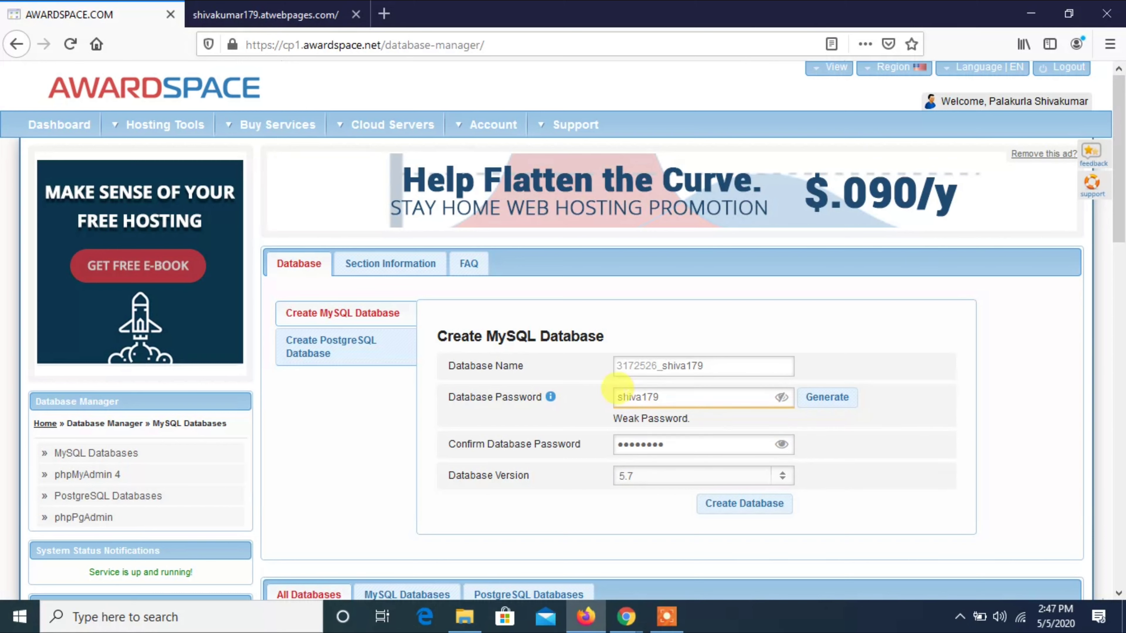
left_click(659, 390)
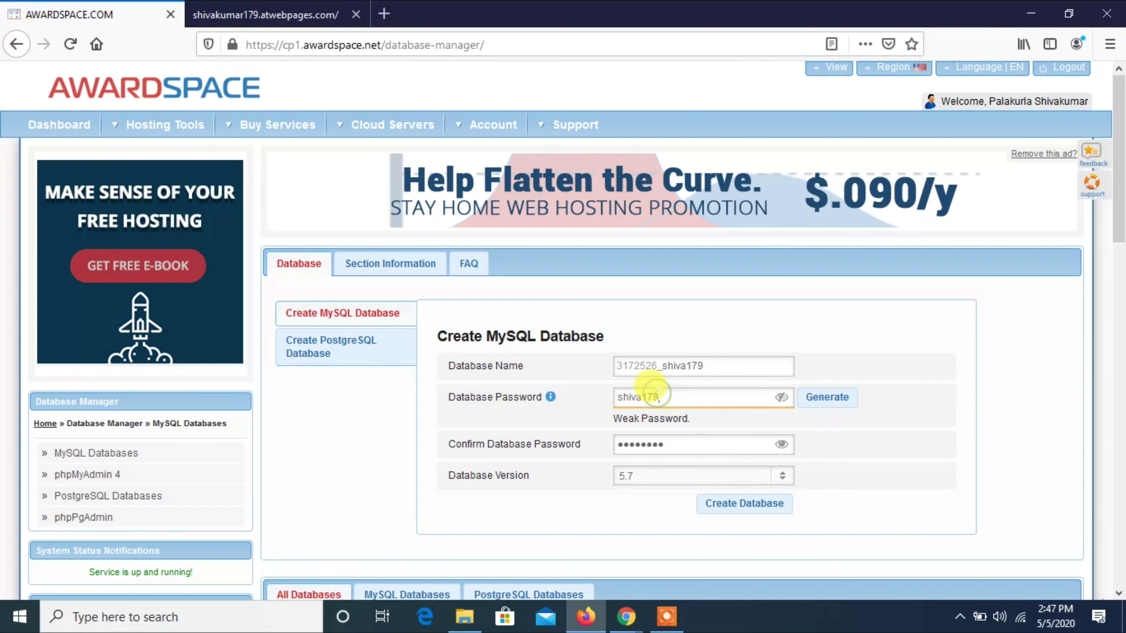
type("#")
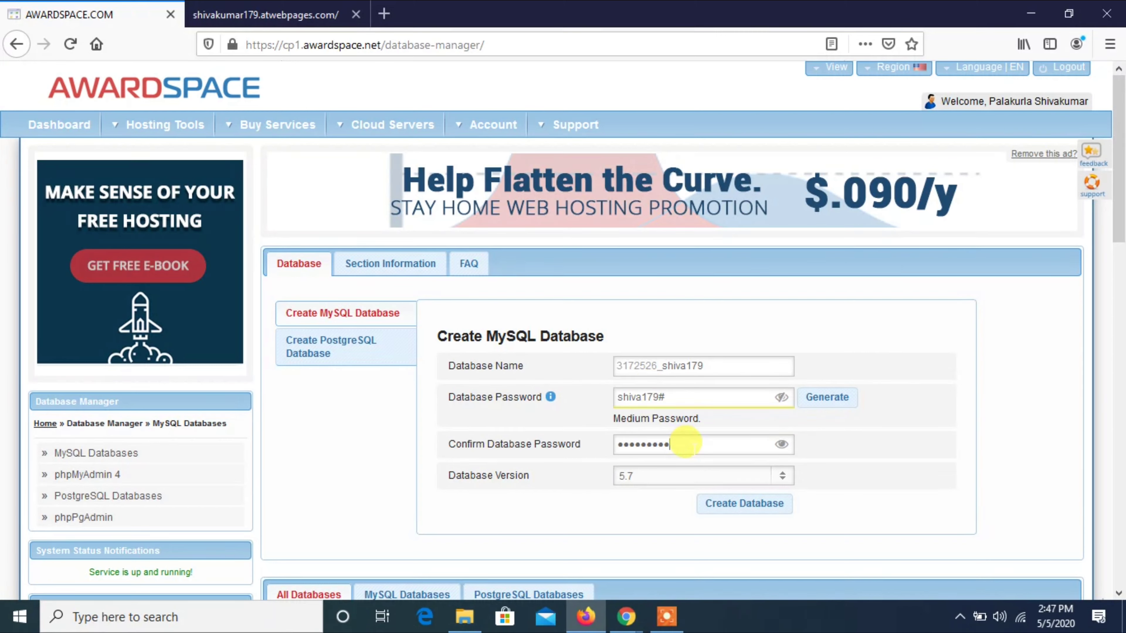
left_click(780, 446)
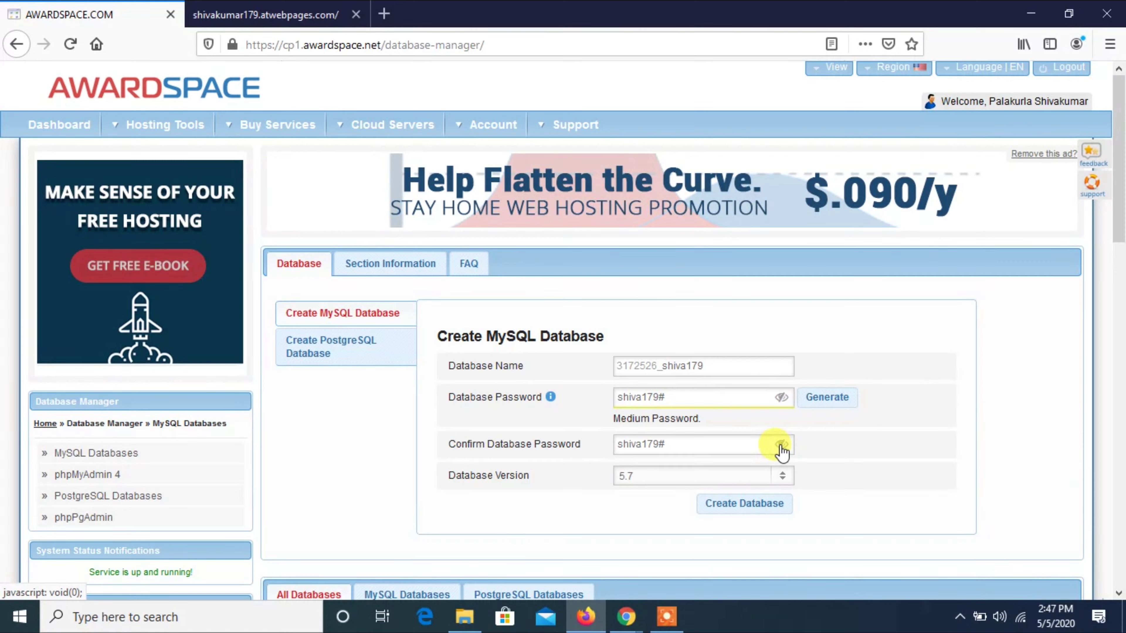
left_click(1124, 381)
left_click_drag(1124, 336, 1124, 235)
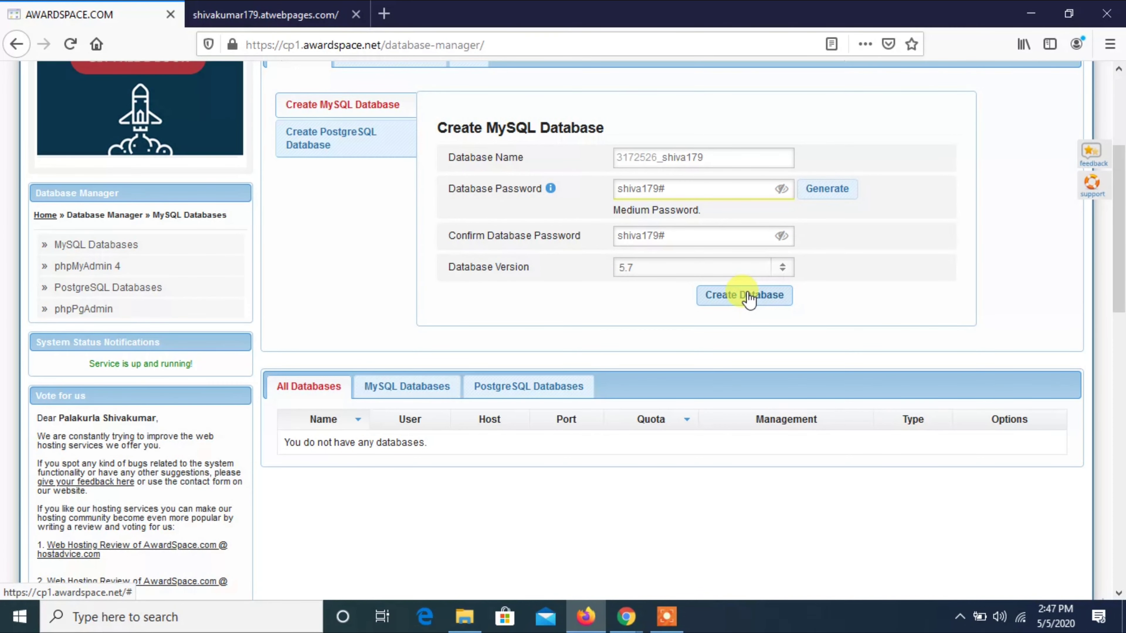
left_click(748, 300)
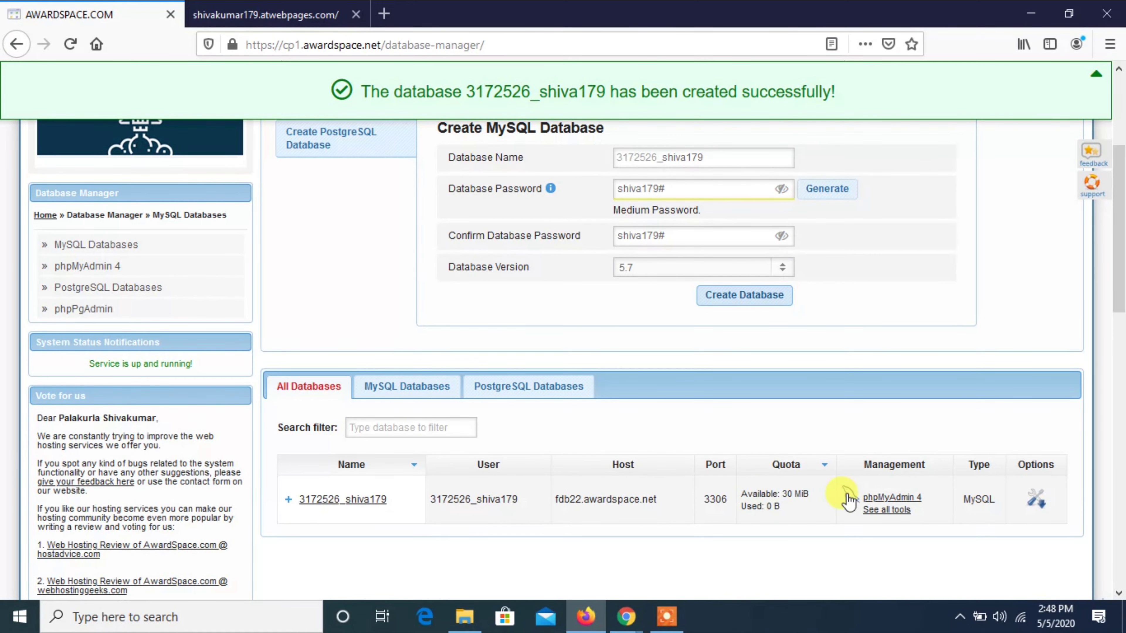
In phpMyAdmin, start a new users table with 3 columns.
left_click(874, 500)
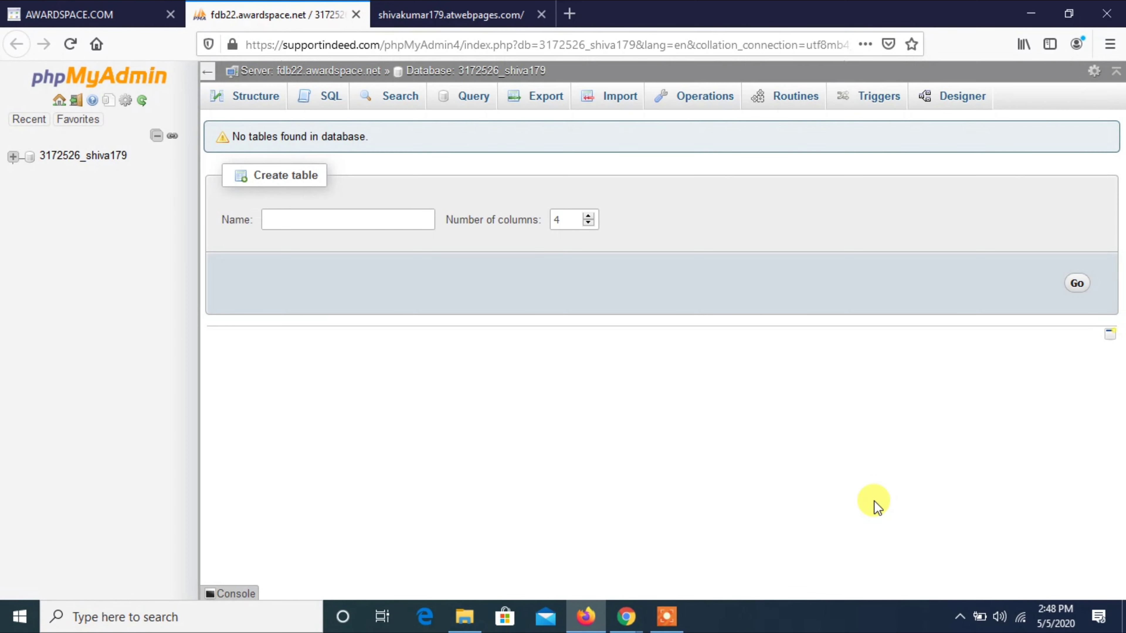
left_click(339, 216)
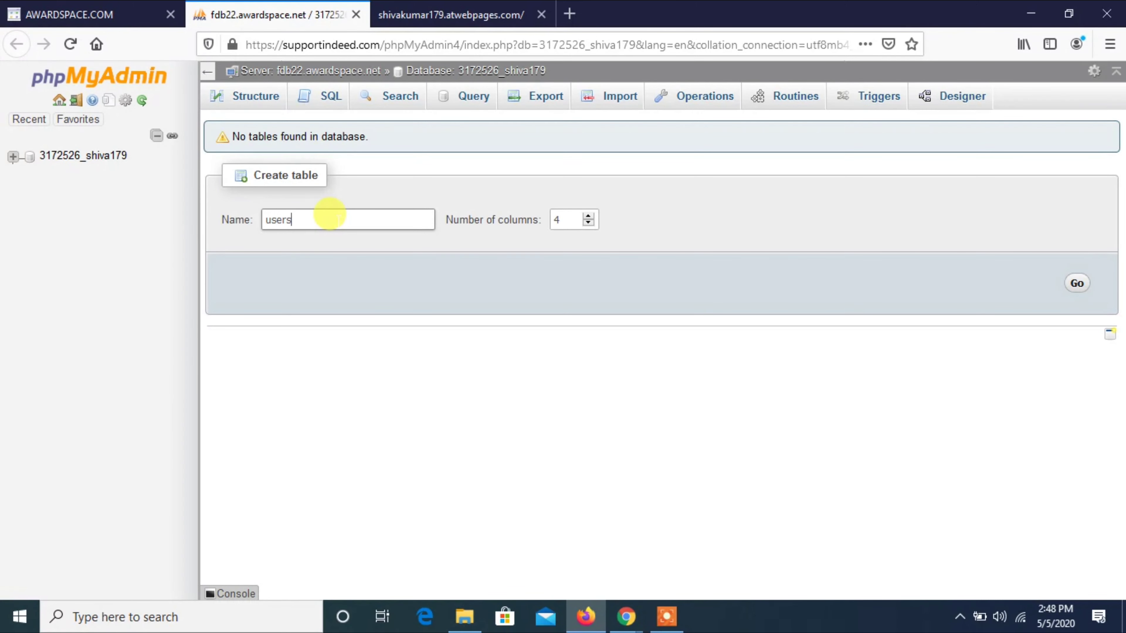
left_click(560, 219)
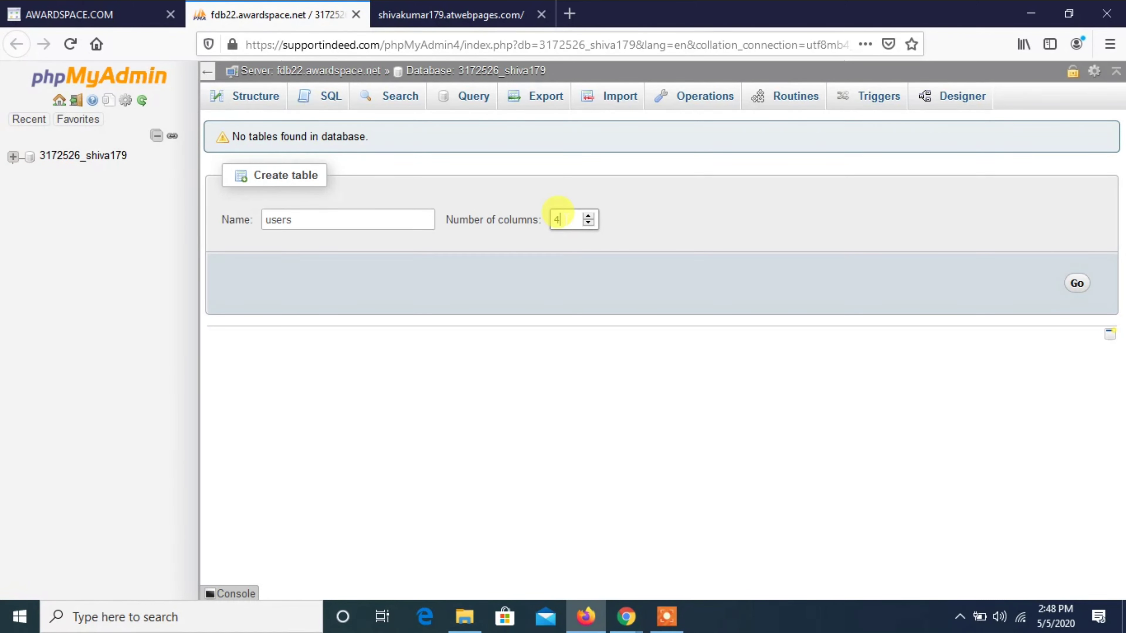
double_click(566, 219)
type("3")
left_click(1072, 286)
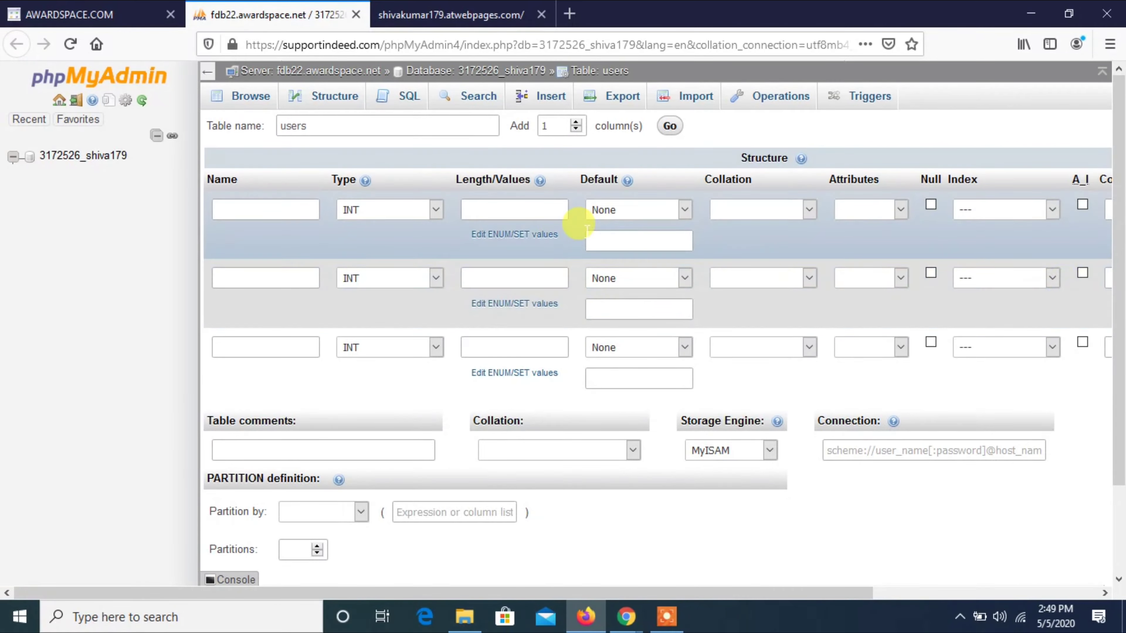
Name the three columns id, username and password.
left_click(286, 215)
type("user")
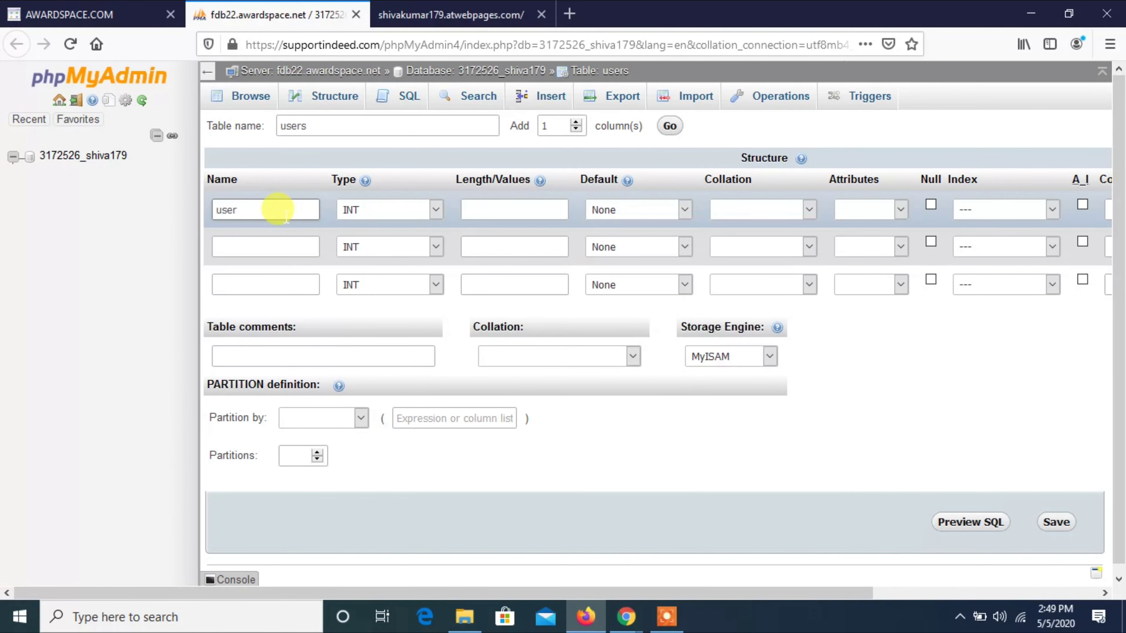
type("name")
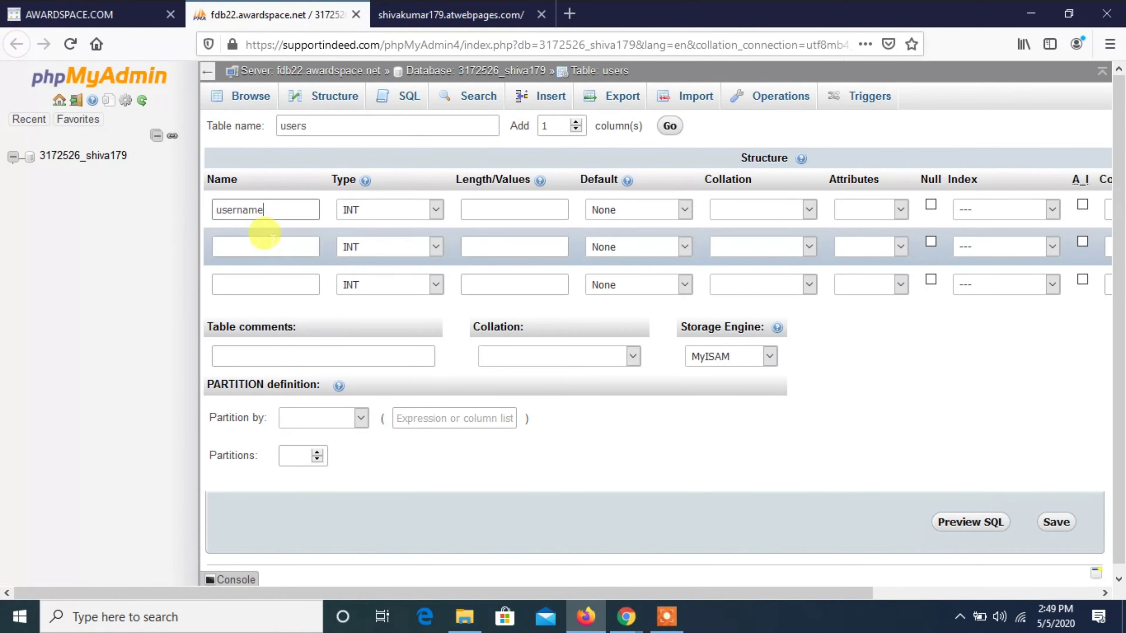
left_click(382, 212)
left_click(382, 212)
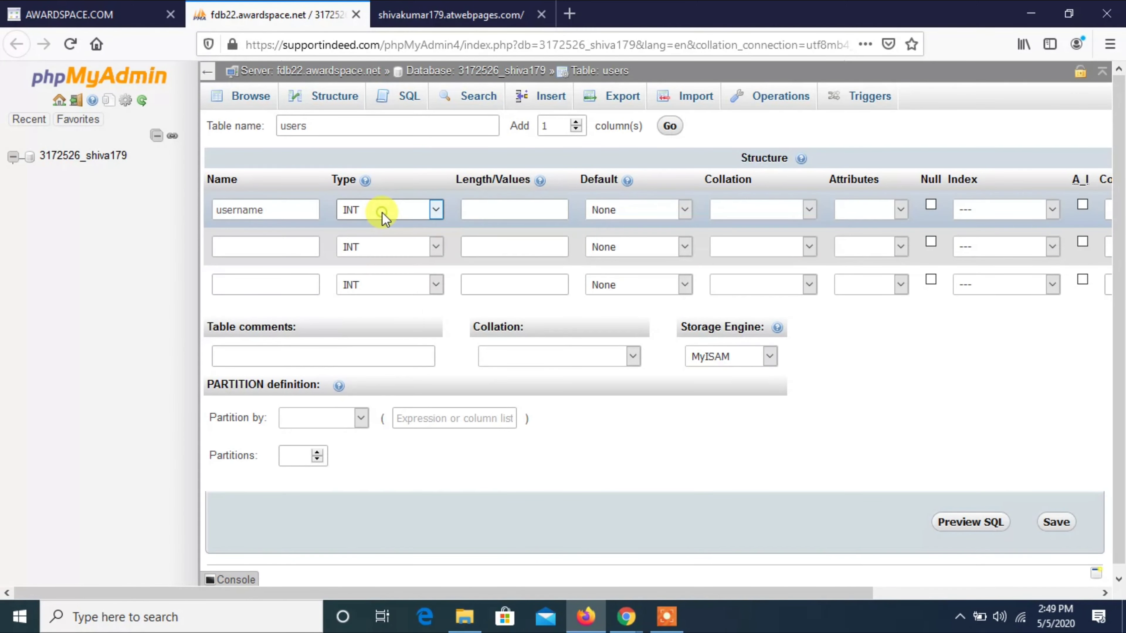
double_click(277, 208)
key("BackSpace")
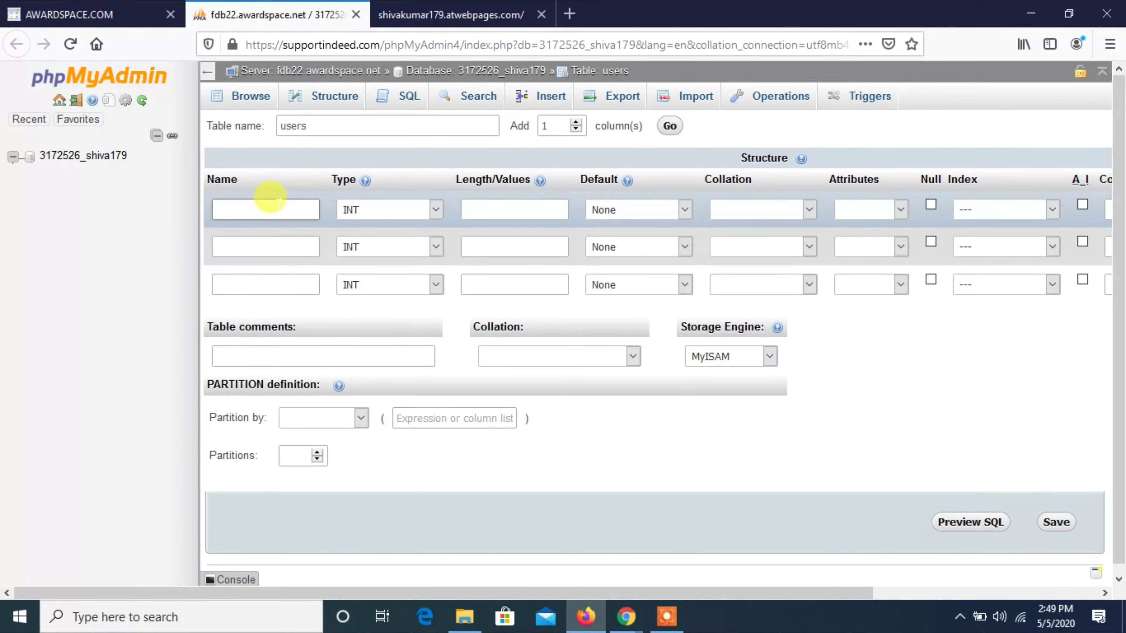
type("id")
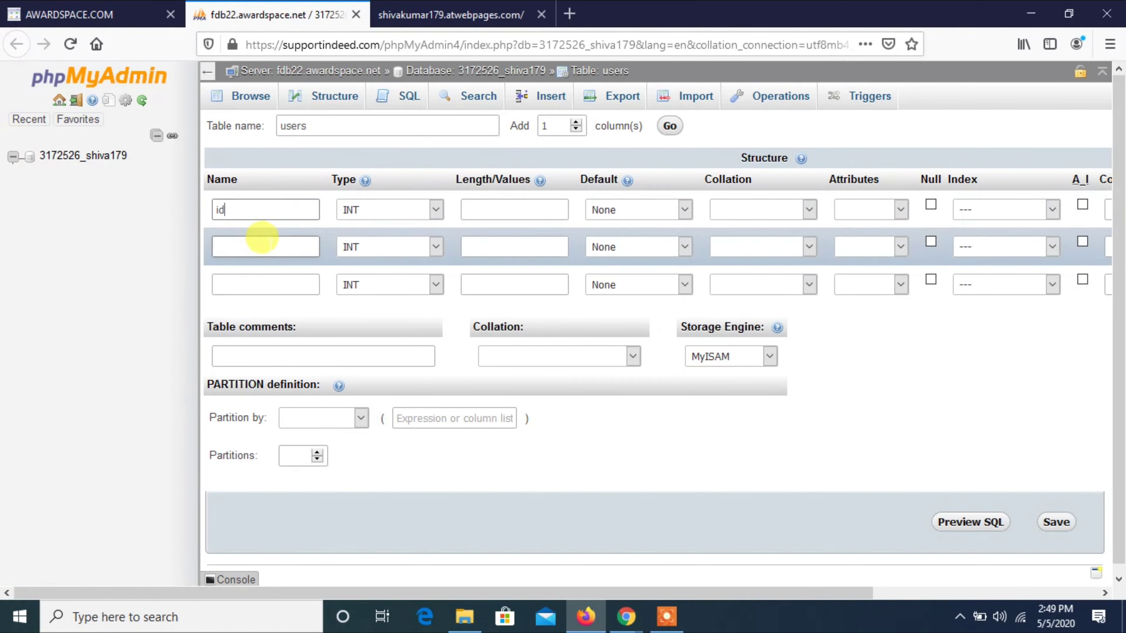
left_click(262, 243)
type("username")
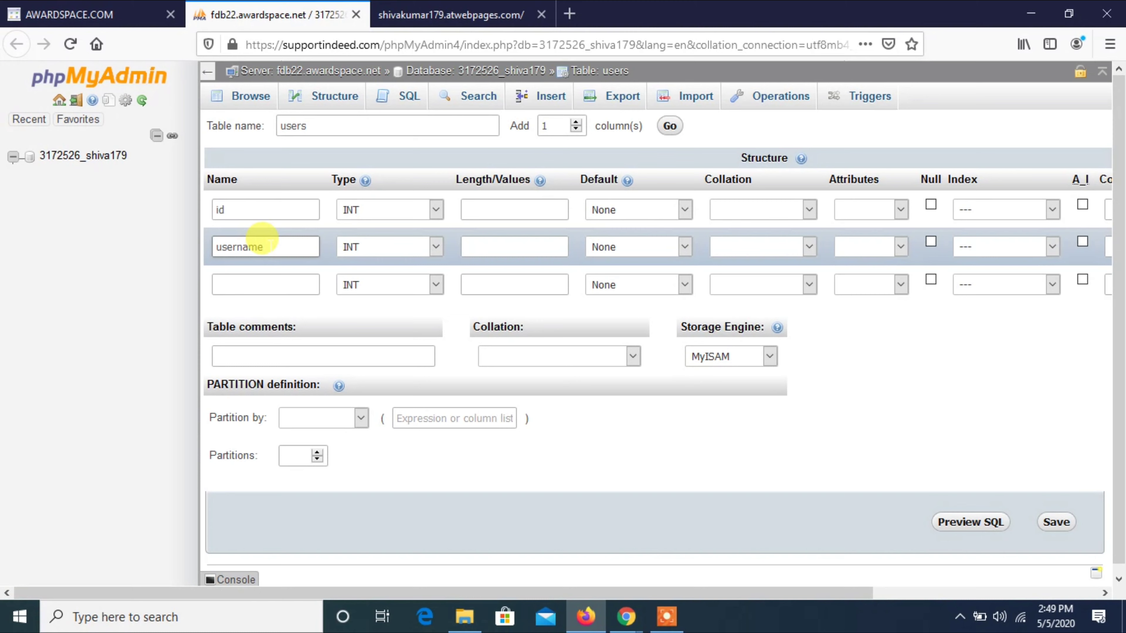
left_click(274, 277)
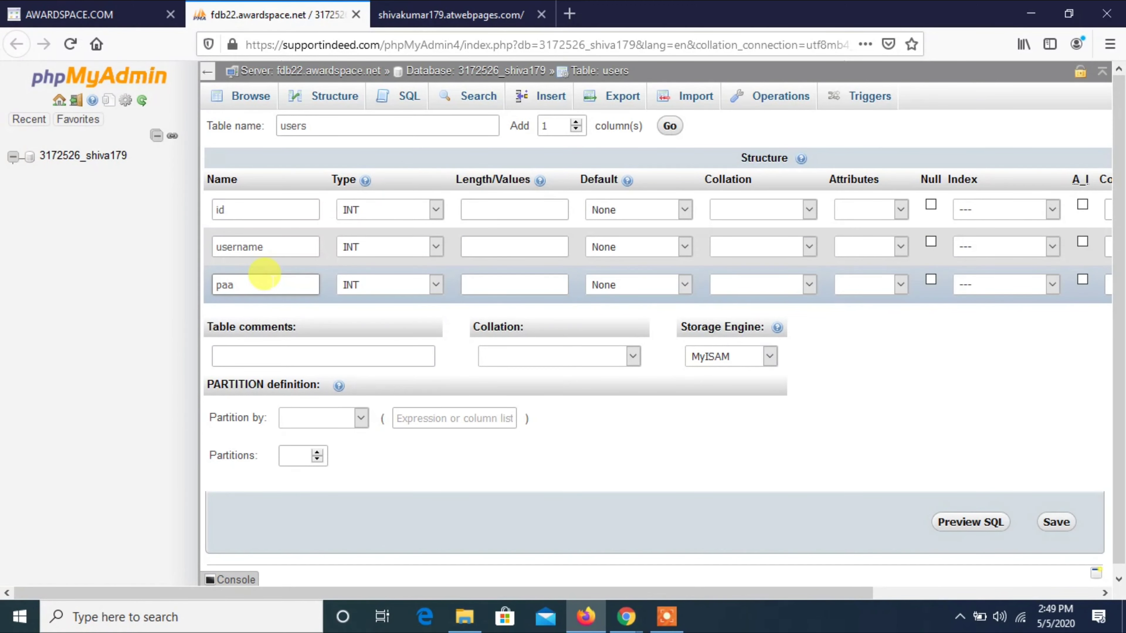
type("password")
Make username and password VARCHAR(25), id INT(10) auto-increment primary key, and save the table.
left_click(357, 246)
left_click(364, 289)
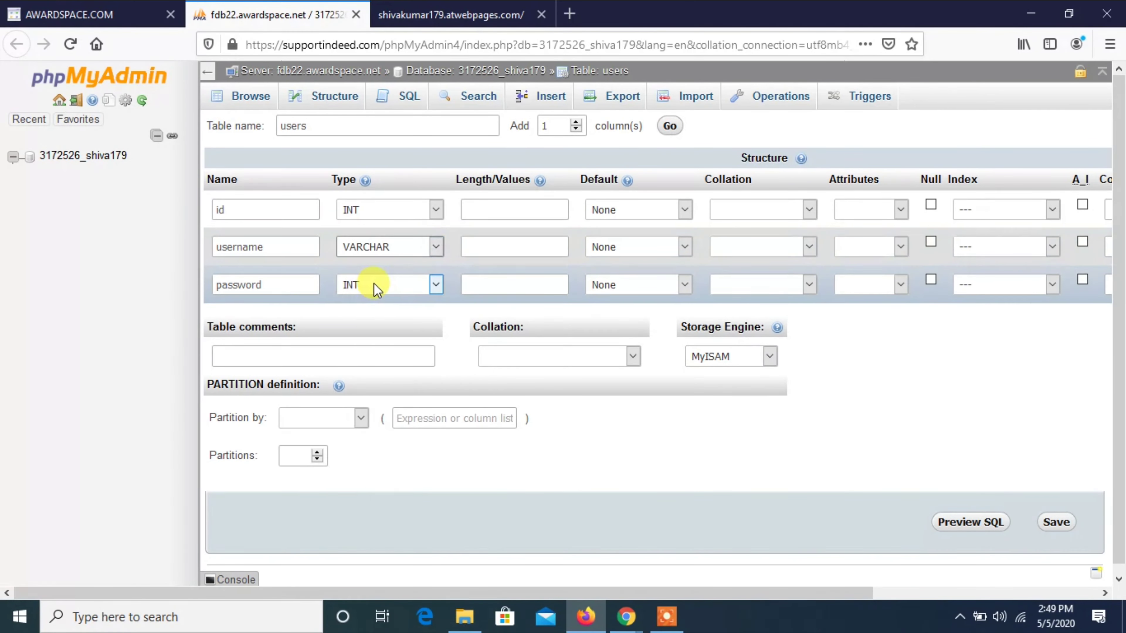
left_click(372, 284)
left_click(371, 324)
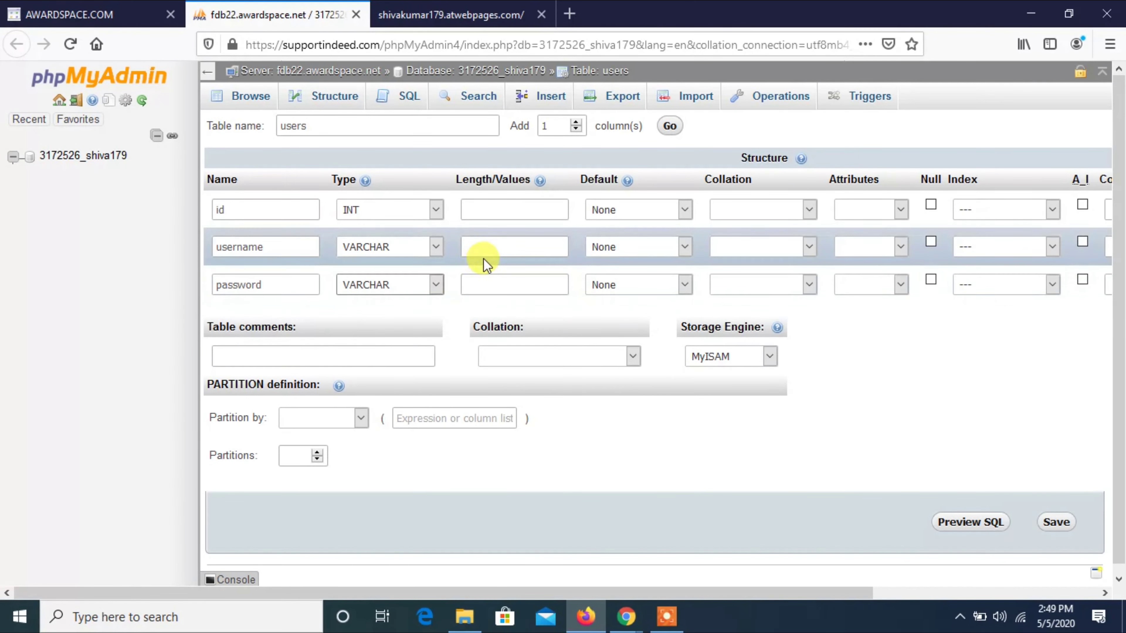
left_click(484, 251)
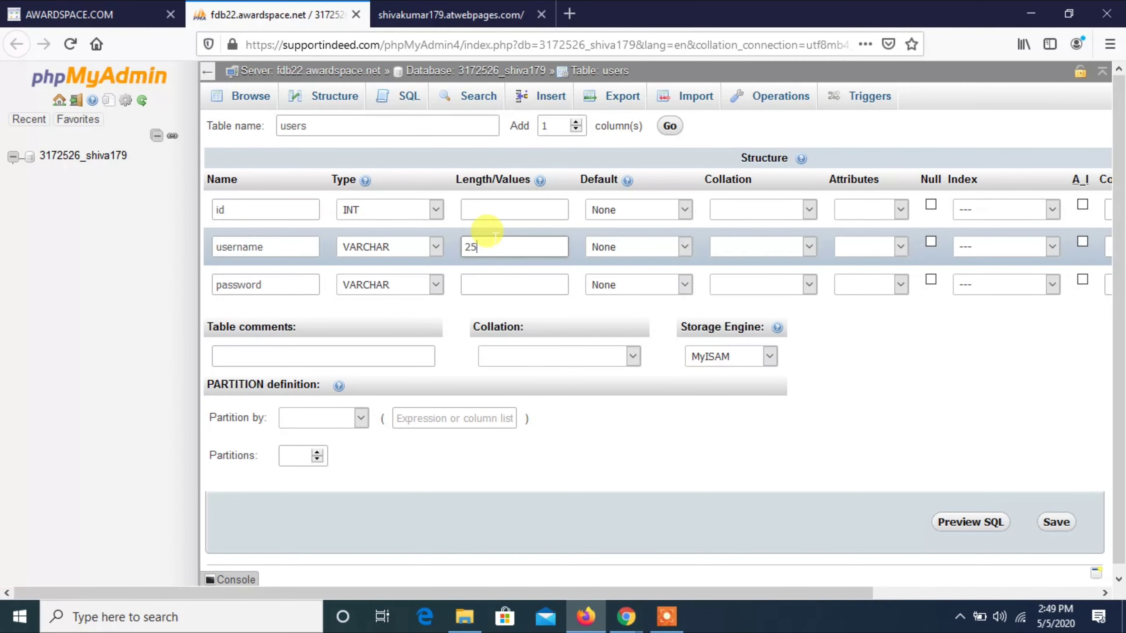
left_click(476, 281)
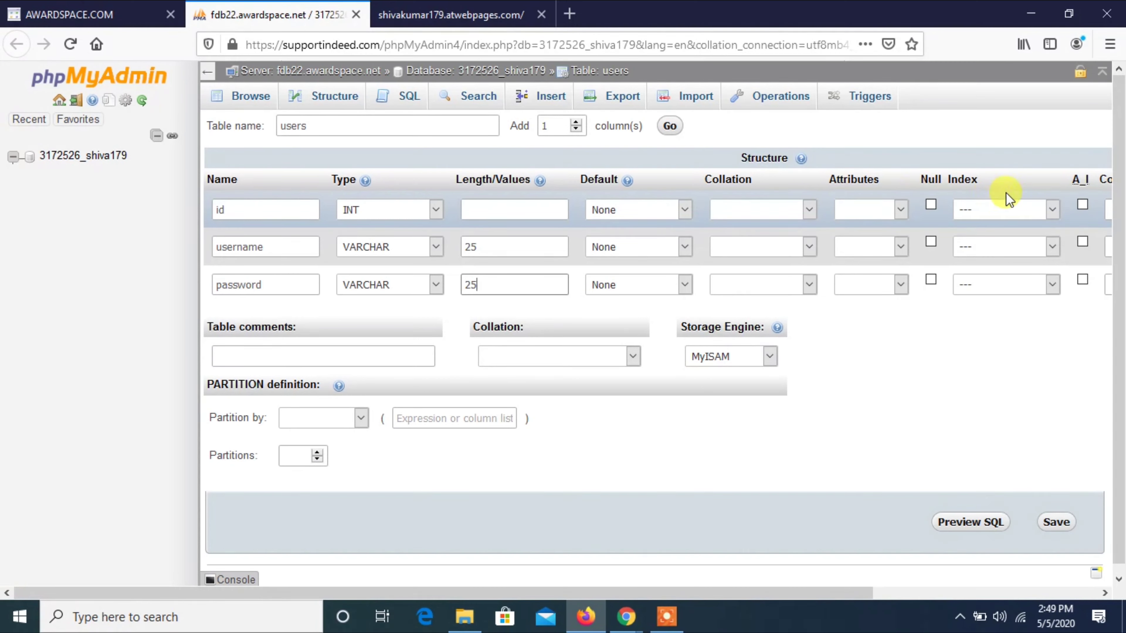
left_click(1082, 205)
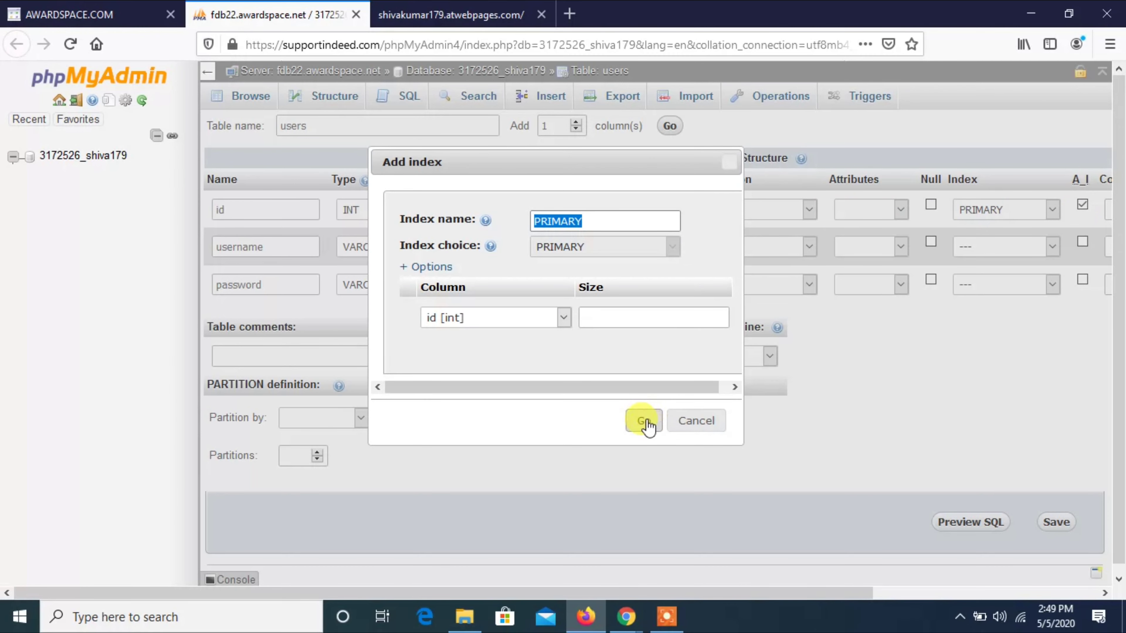
left_click(645, 424)
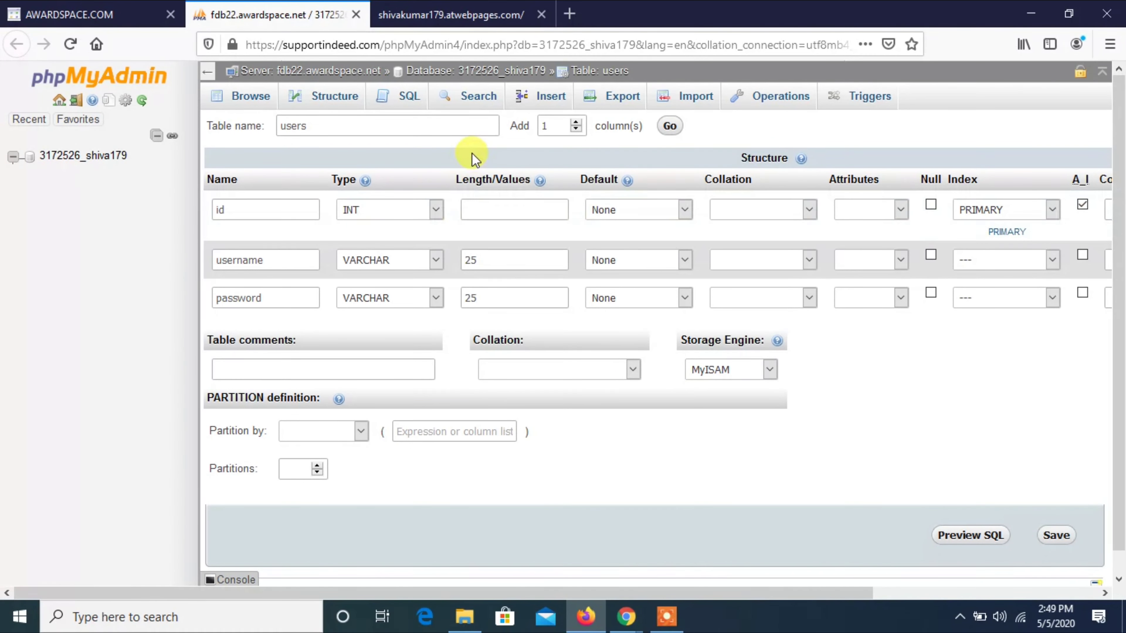
left_click(491, 207)
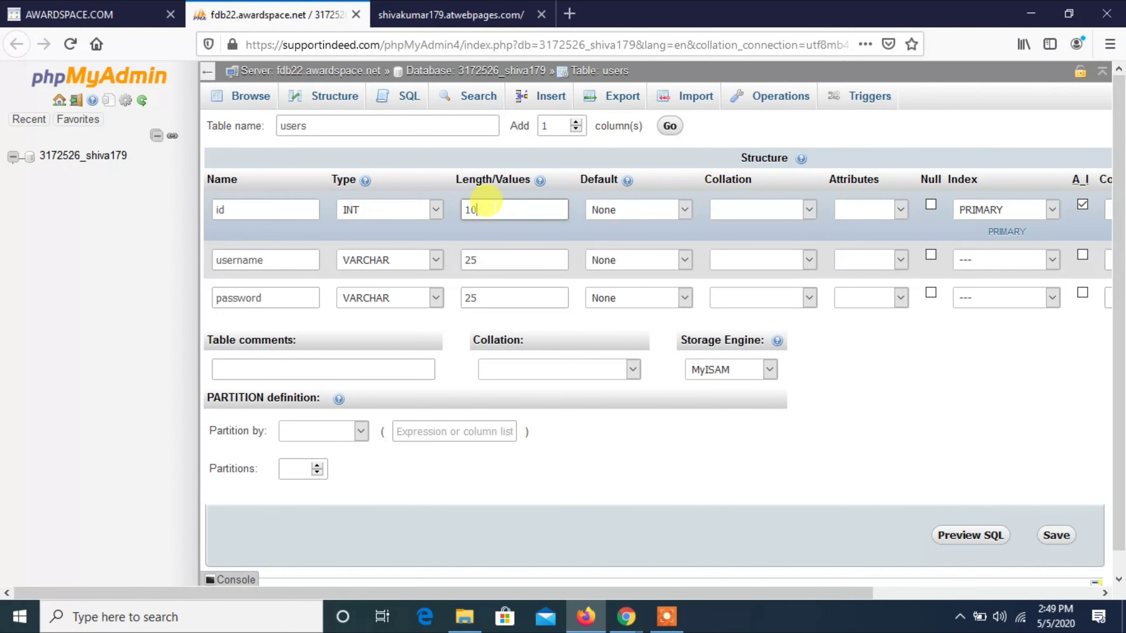
left_click(1056, 535)
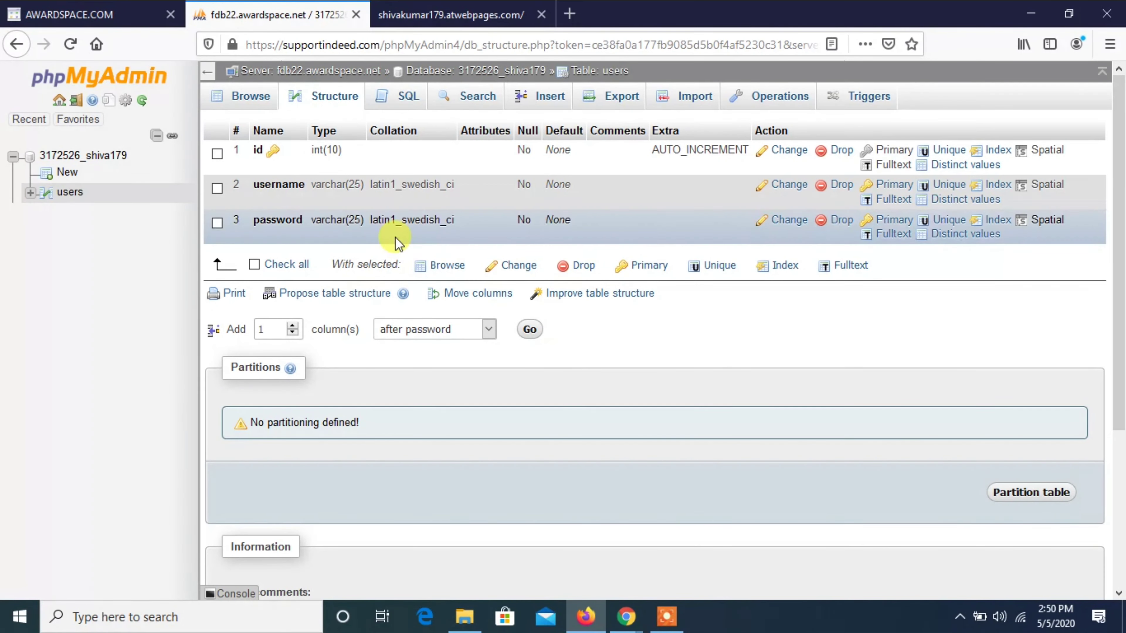
Browse the users table to confirm it has no rows, then switch back to the AwardSpace control panel.
left_click(250, 98)
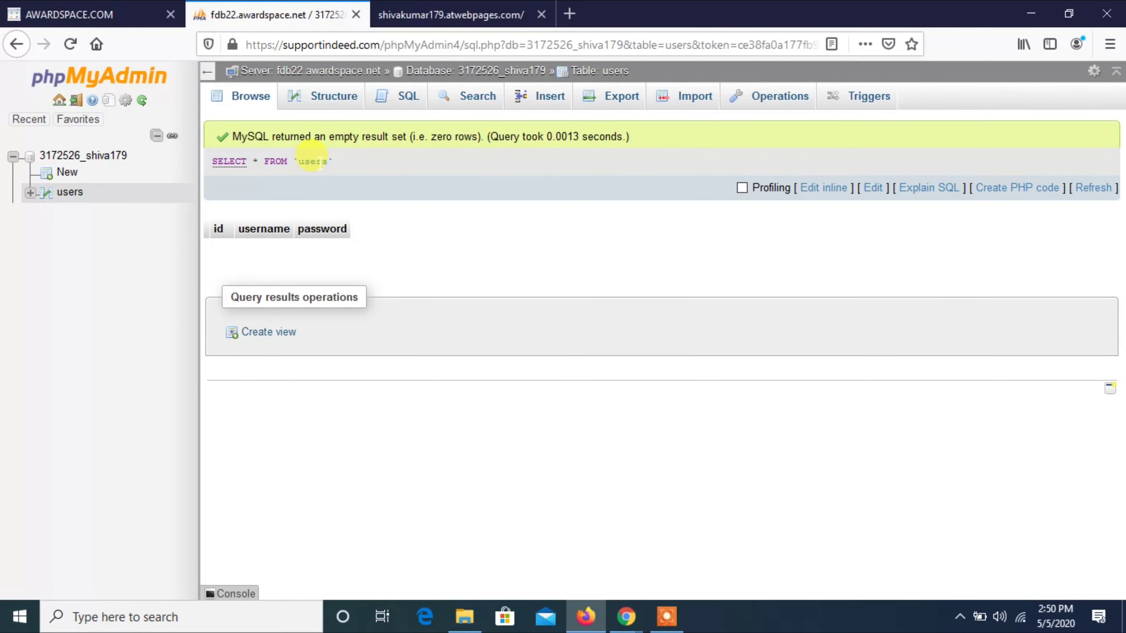
left_click(119, 14)
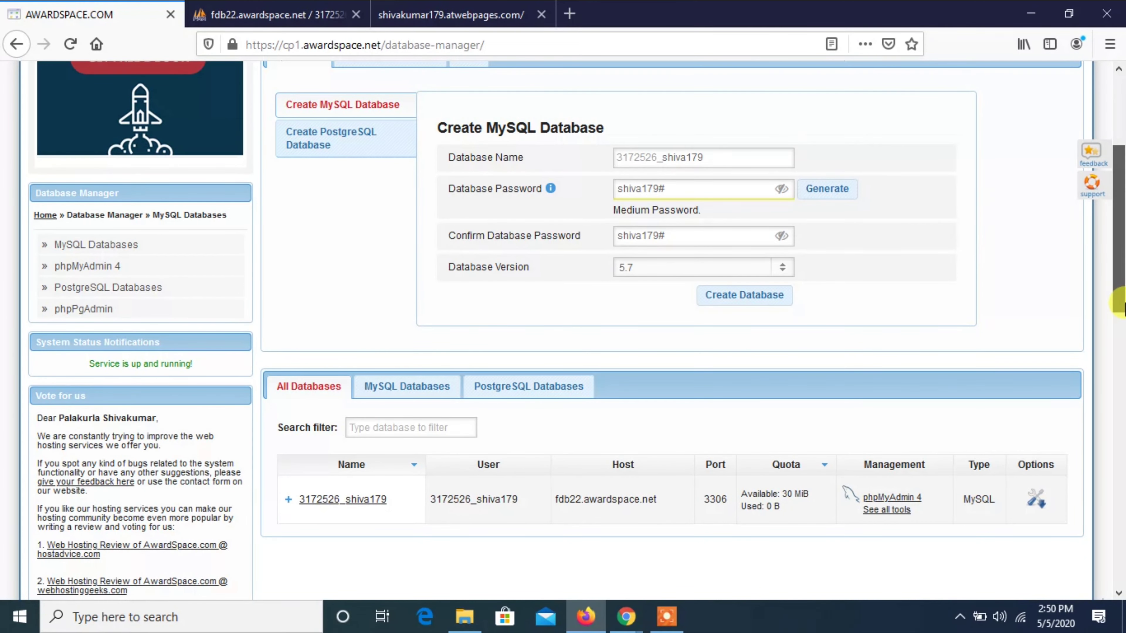
left_click_drag(1119, 296, 1119, 223)
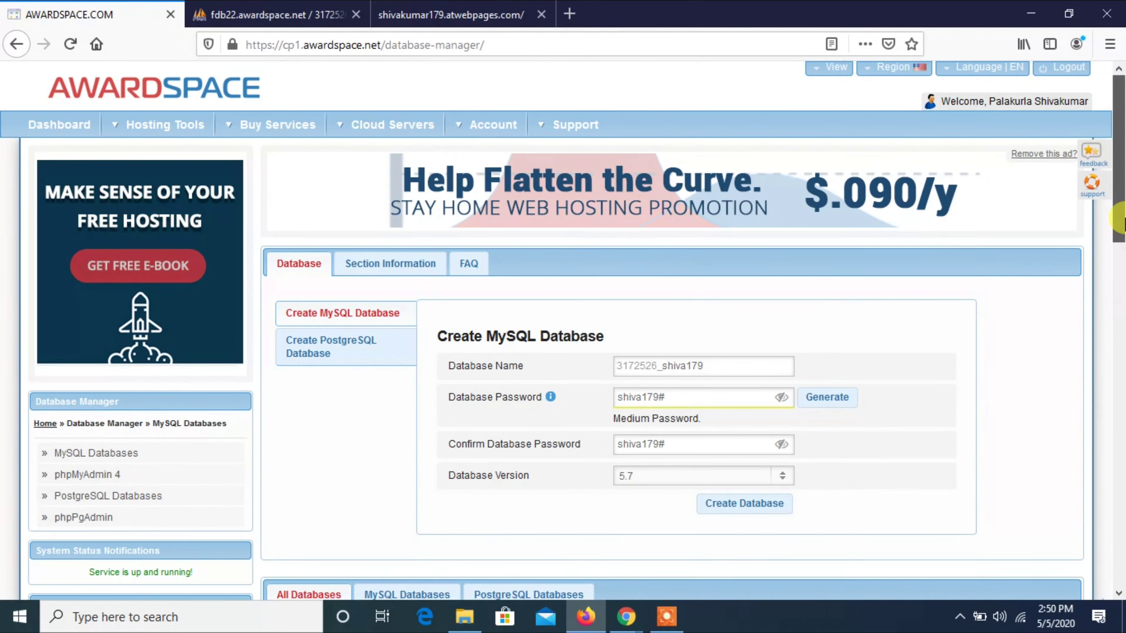
Reopen index.html from the subdomain's site folder in the File Manager editor.
left_click(45, 139)
left_click(1121, 284)
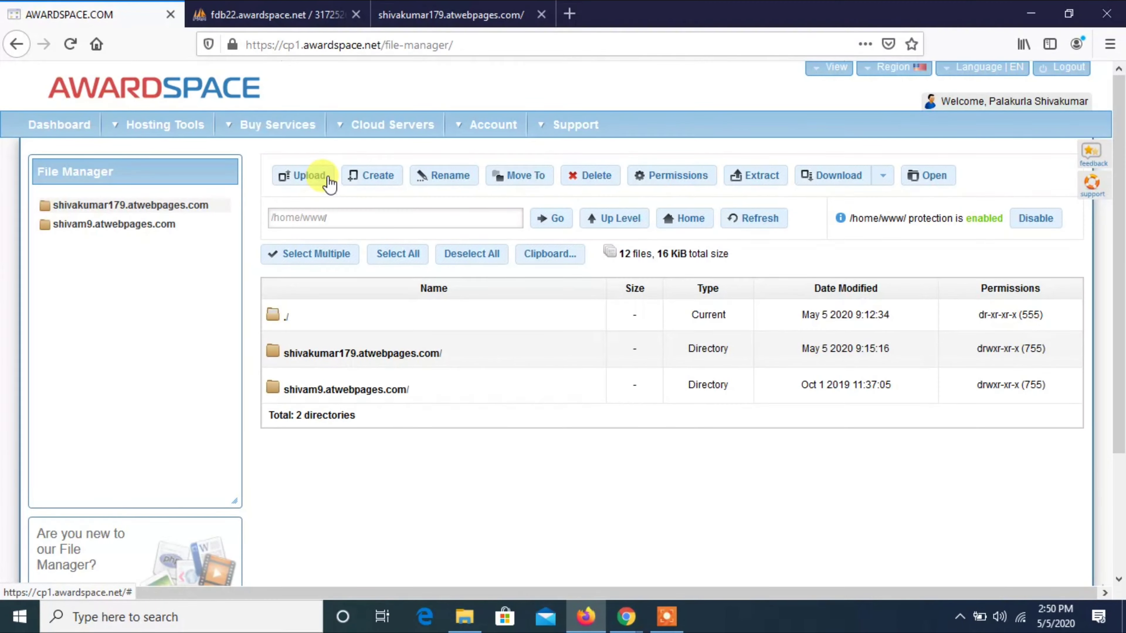
double_click(347, 351)
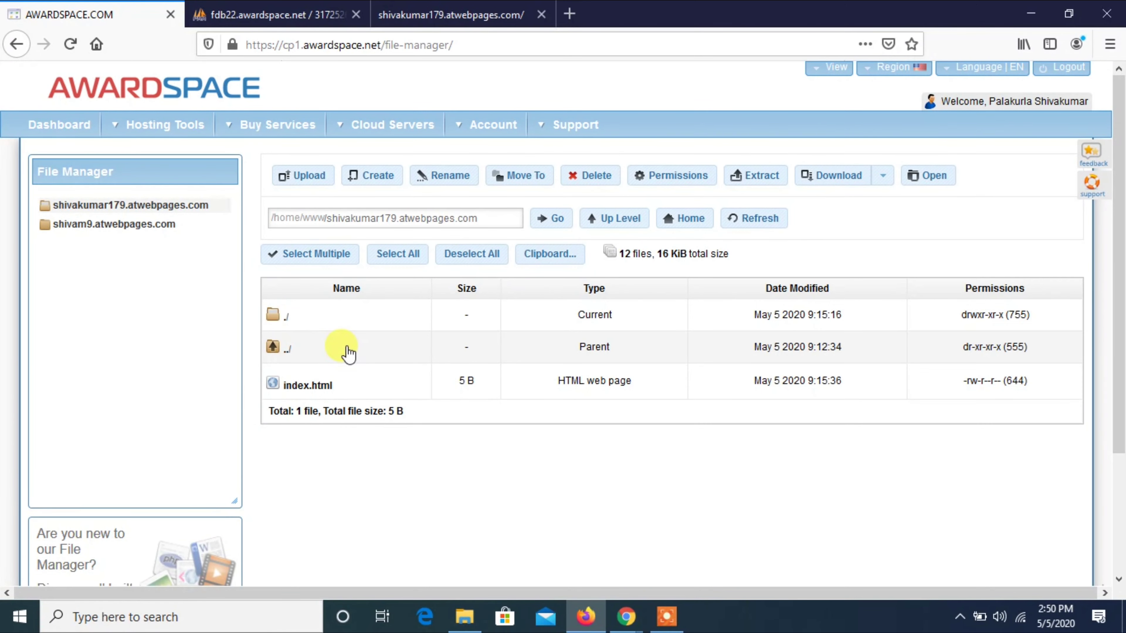
left_click(328, 382)
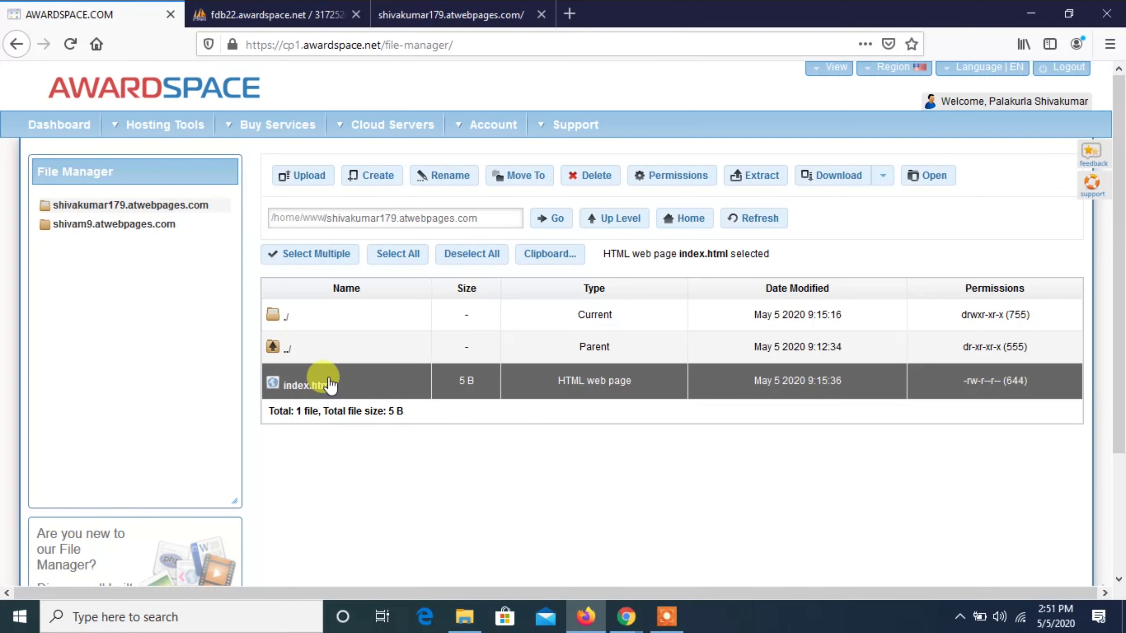
double_click(330, 382)
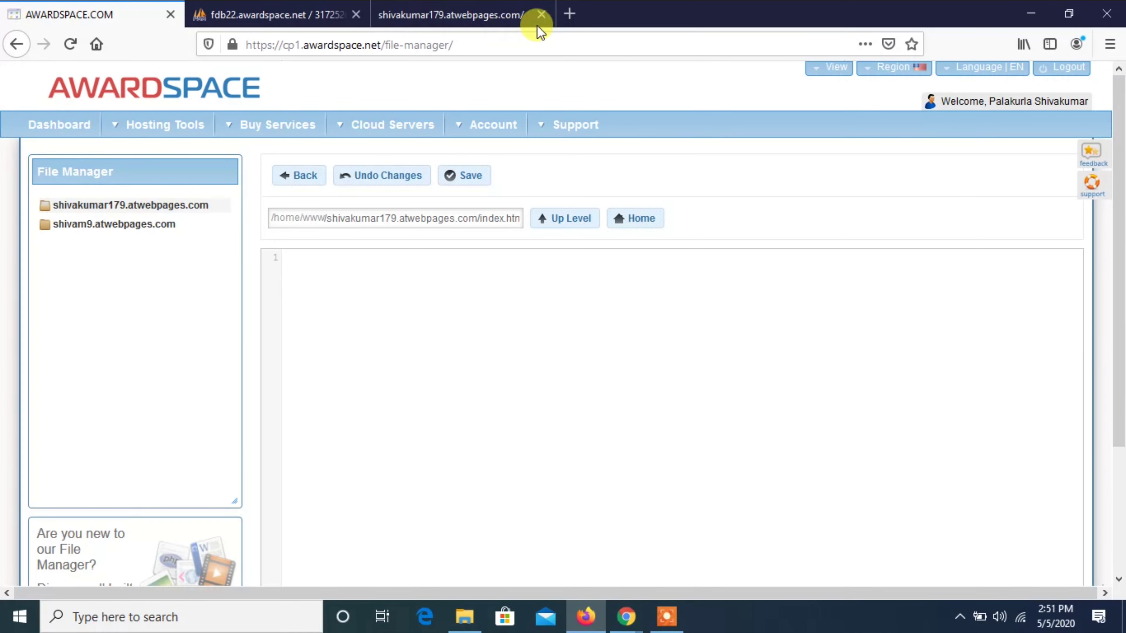
In a new tab, view the html file in the GitLab IOT project's CREATING A DATABASE IN AWARDSPACE folder.
left_click(570, 14)
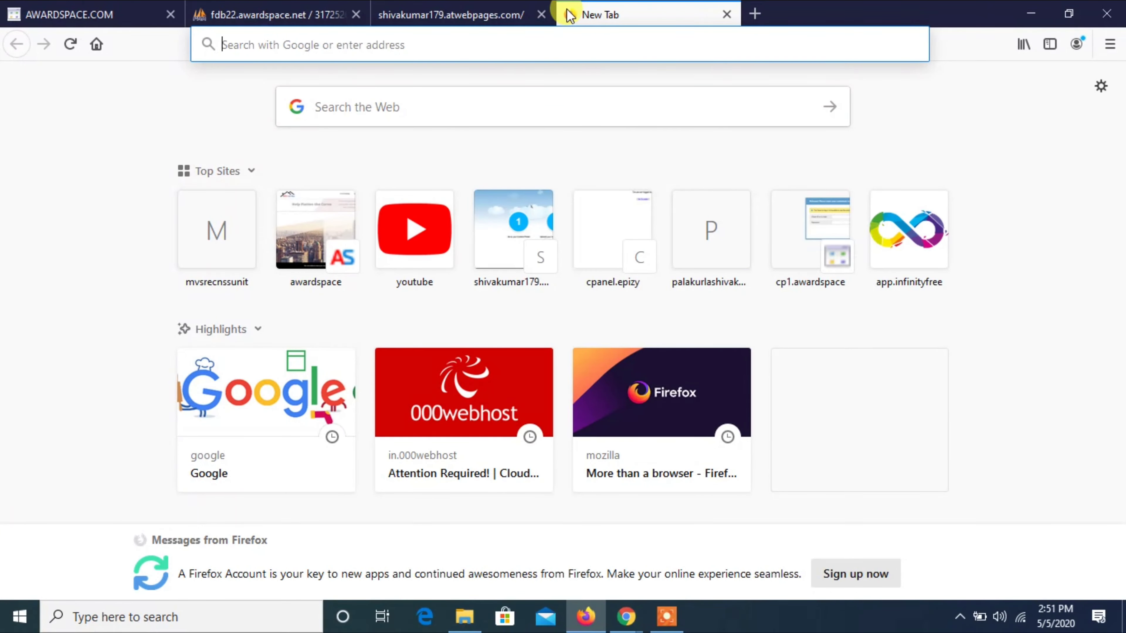
type("git")
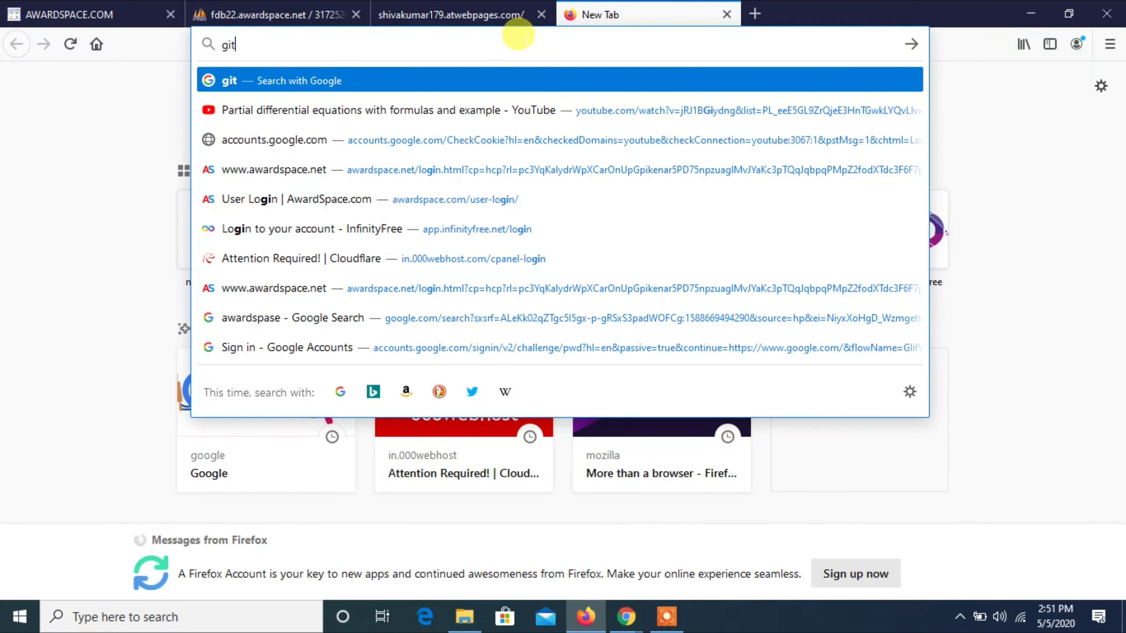
type("lab")
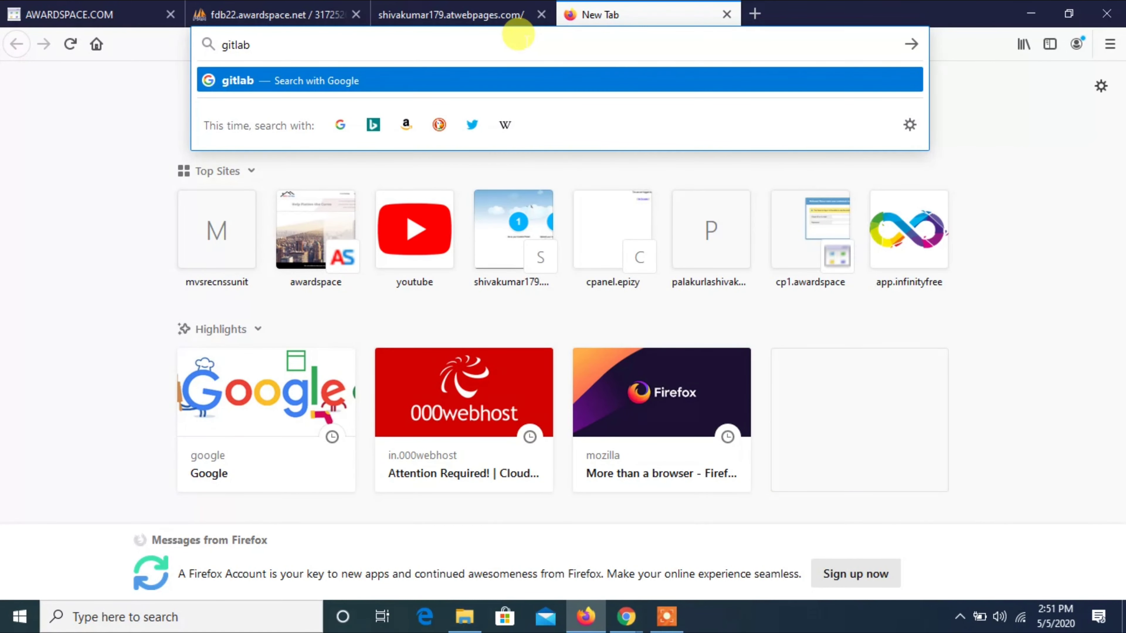
type(".com/")
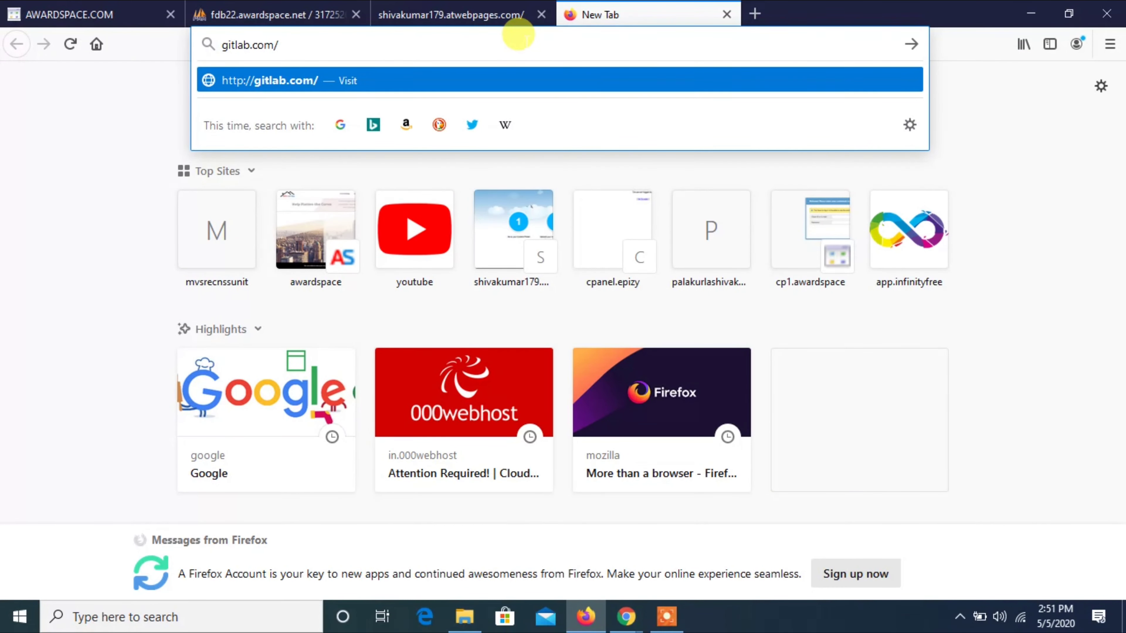
type("palakurl")
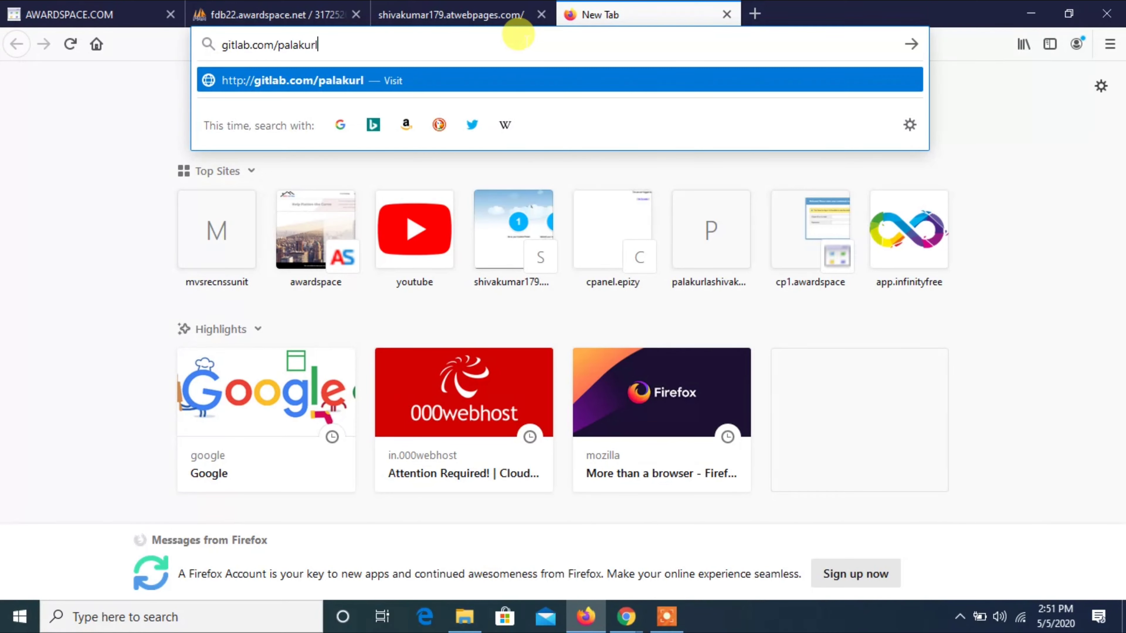
type("ashivakumar")
key("Return")
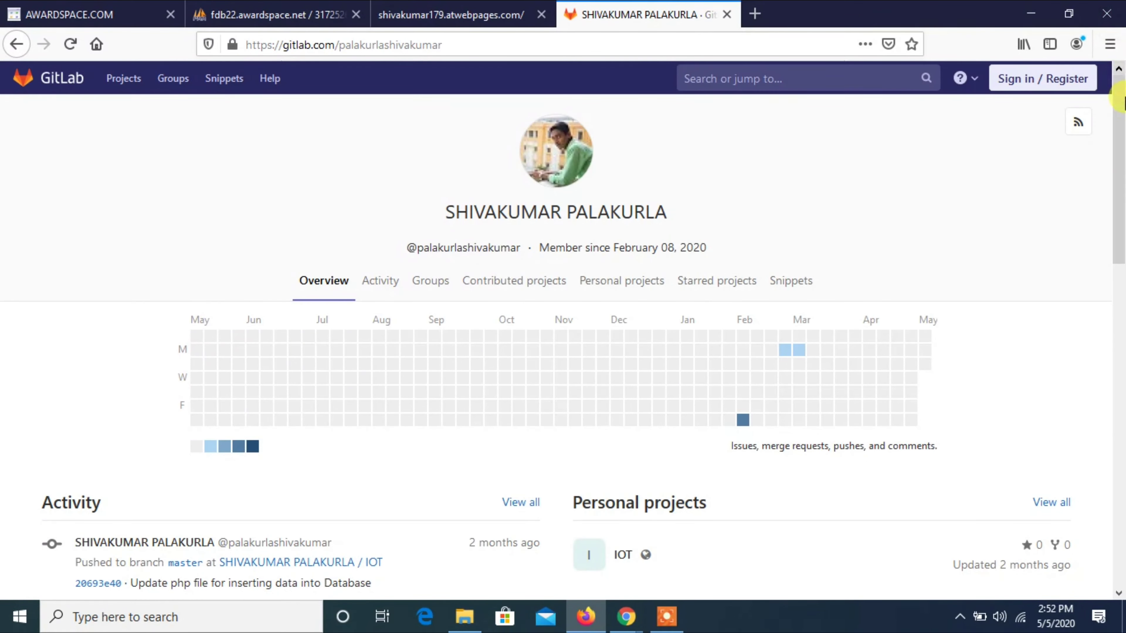
scroll(1093, 164, "down", 3)
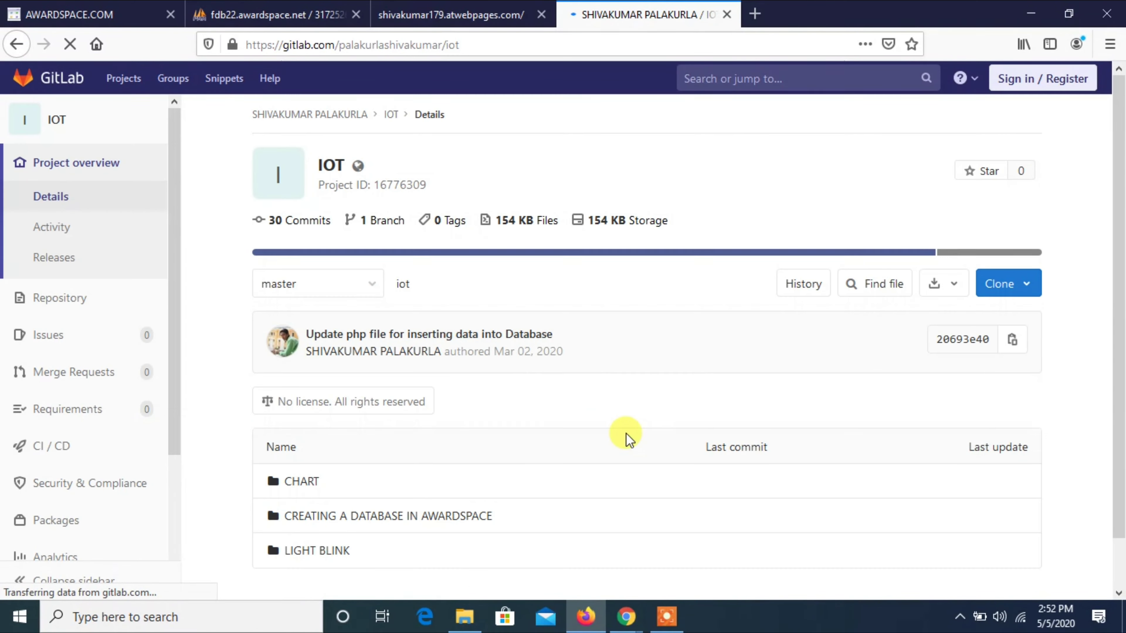
left_click(460, 517)
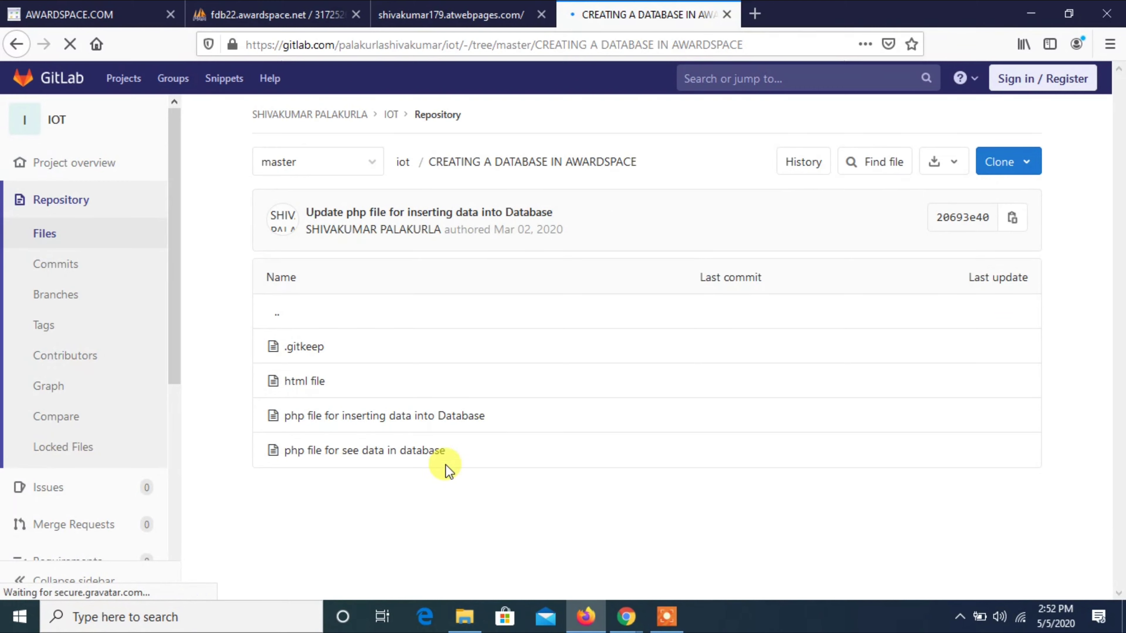
left_click(305, 381)
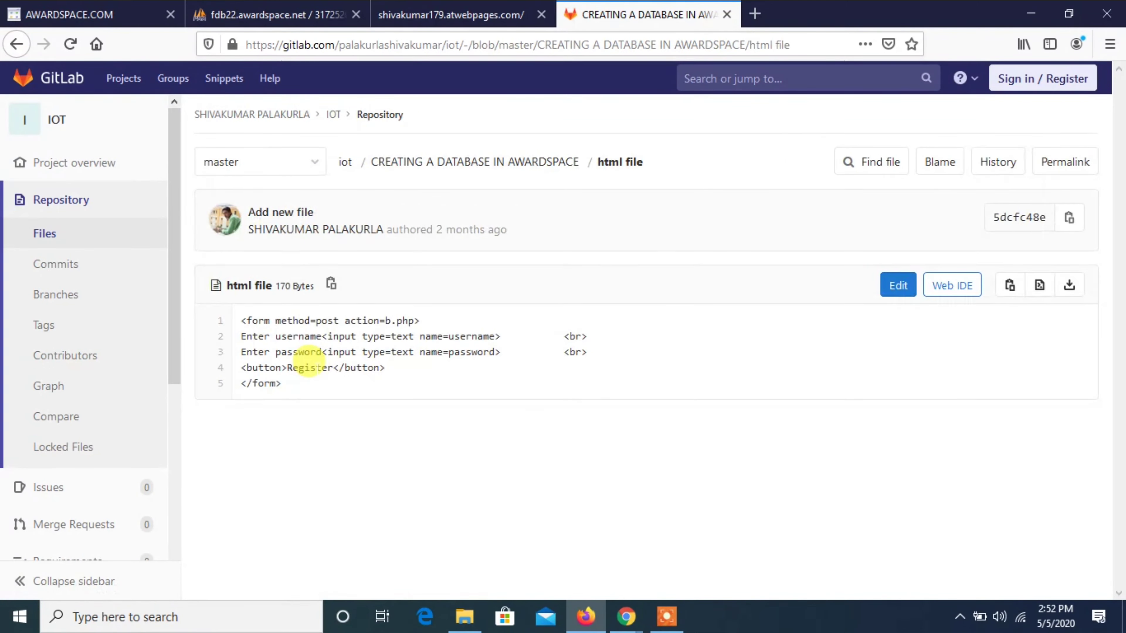
Copy the file's five lines of form code and return to the AwardSpace editor.
triple_click(310, 368)
key("ctrl+a")
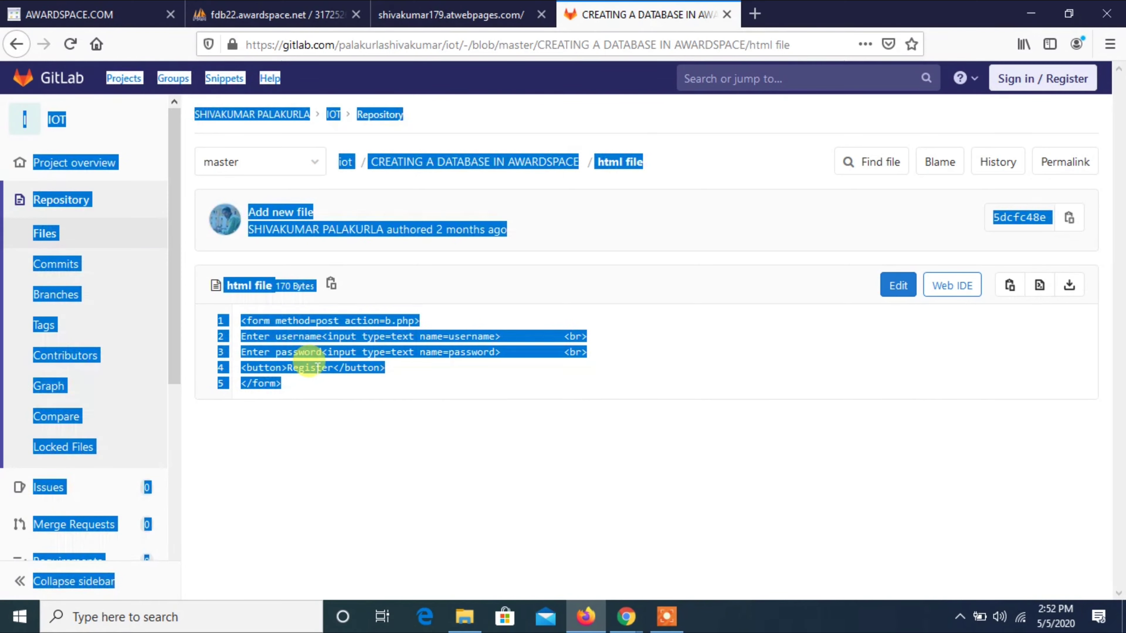
left_click(291, 384)
mouse_move(291, 383)
left_mouse_down()
mouse_move(234, 316)
mouse_move(304, 389)
left_mouse_up()
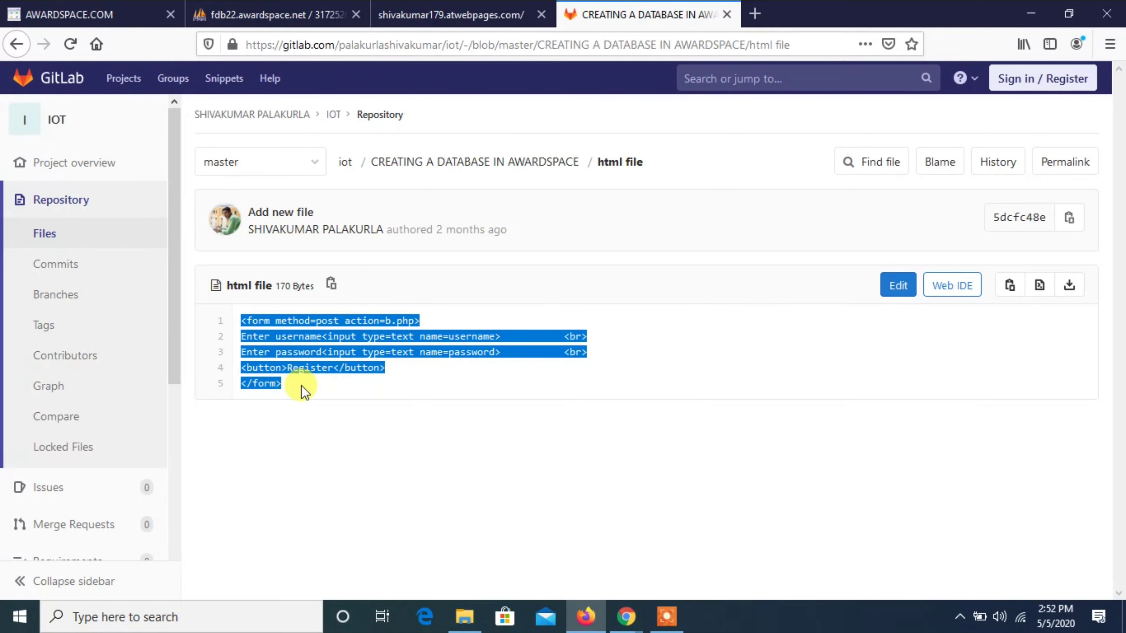
right_click(303, 385)
left_click(315, 403)
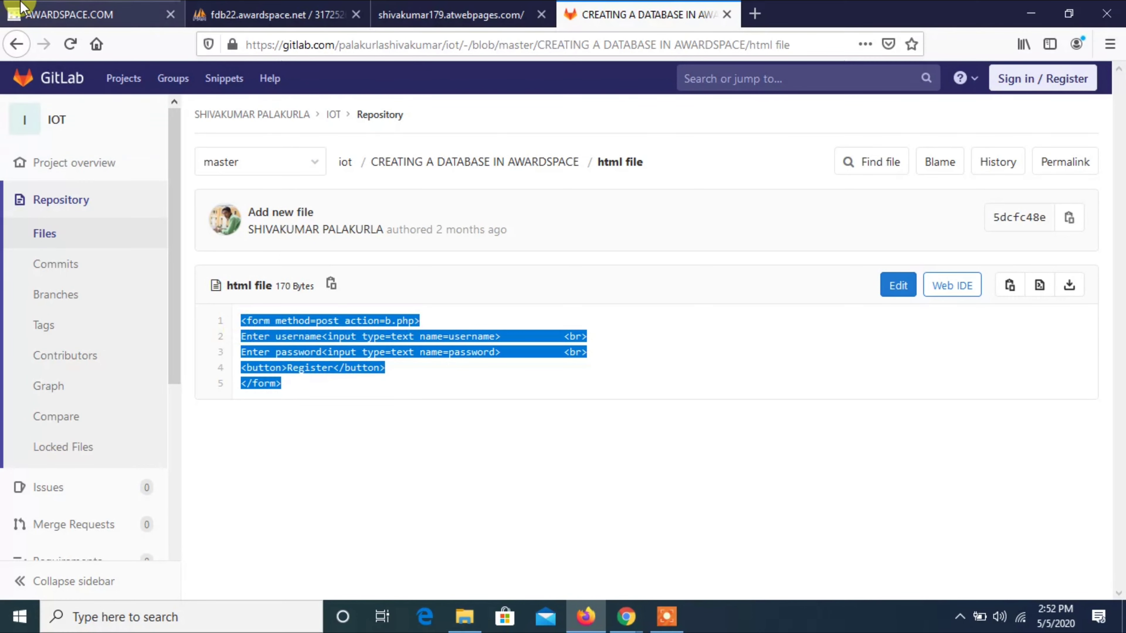
left_click(20, 7)
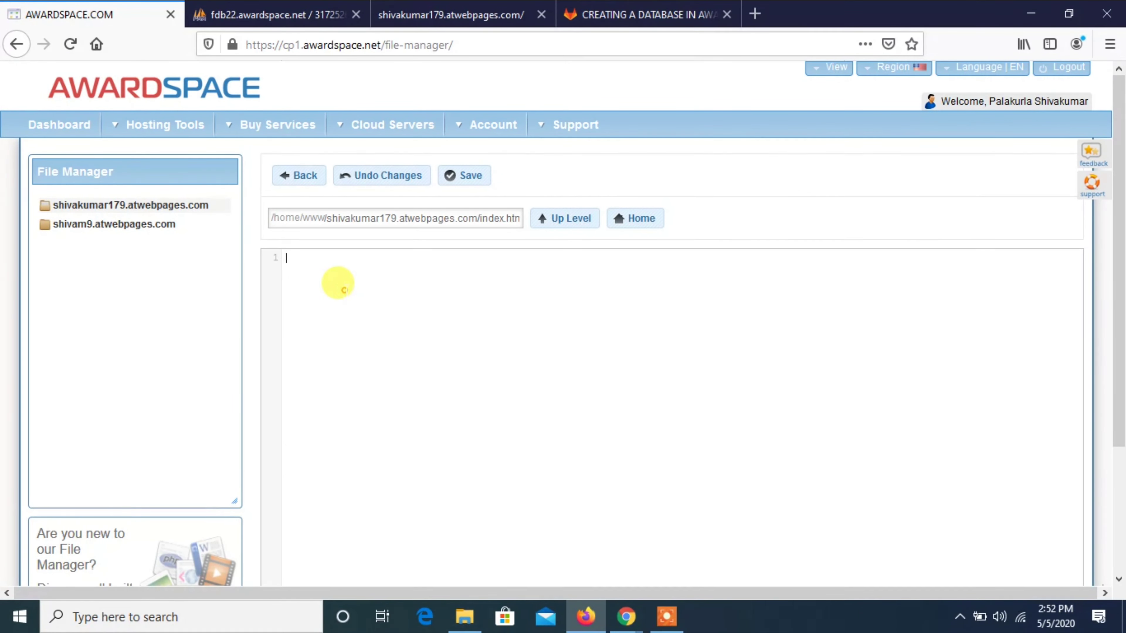
Paste the registration form code posting to b.php into index.html and save it.
right_click(347, 291)
left_click(386, 362)
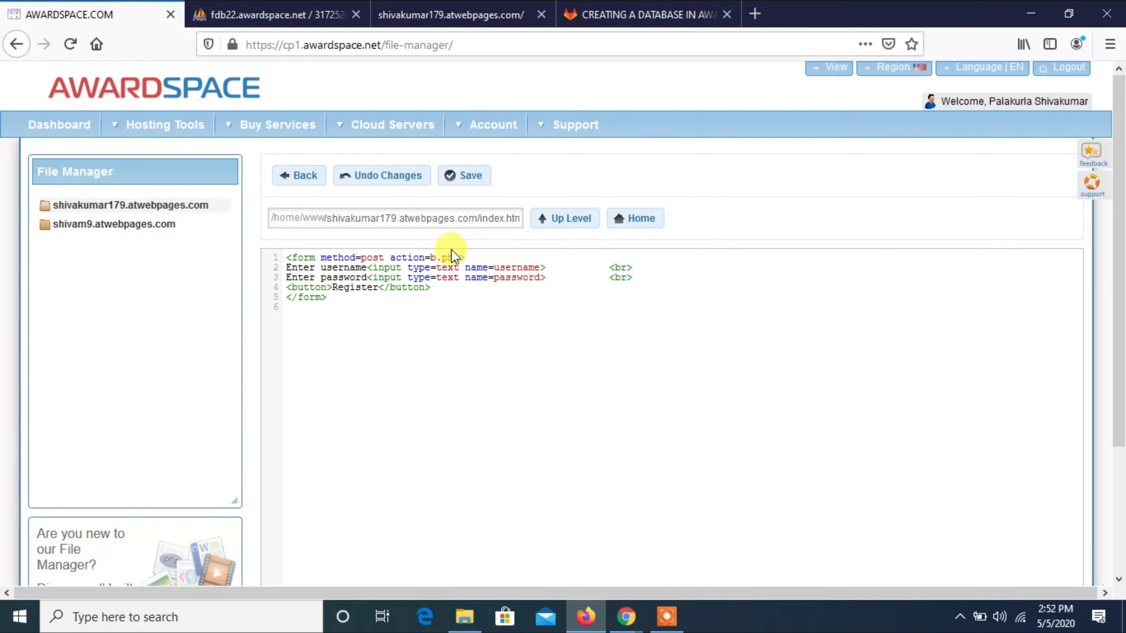
double_click(432, 257)
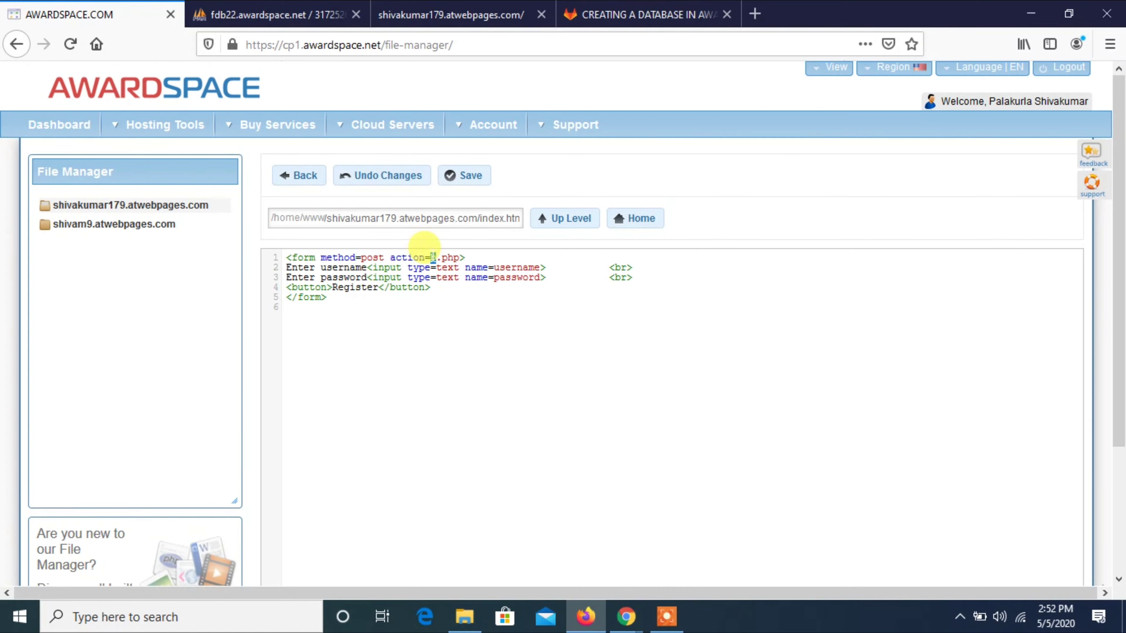
left_click(432, 258)
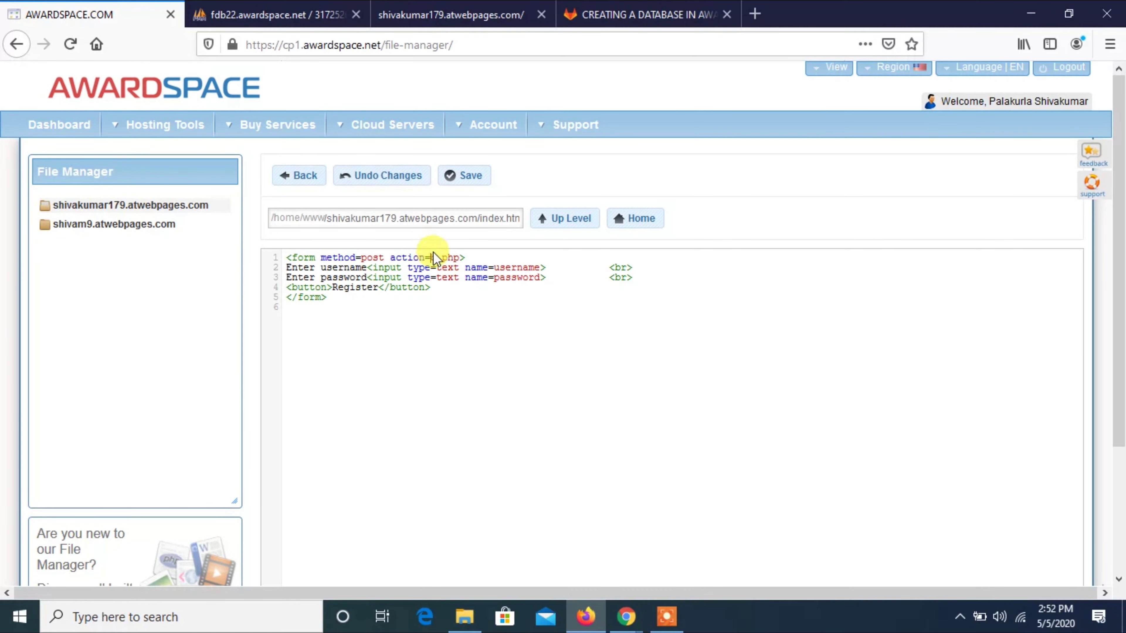
left_click(474, 177)
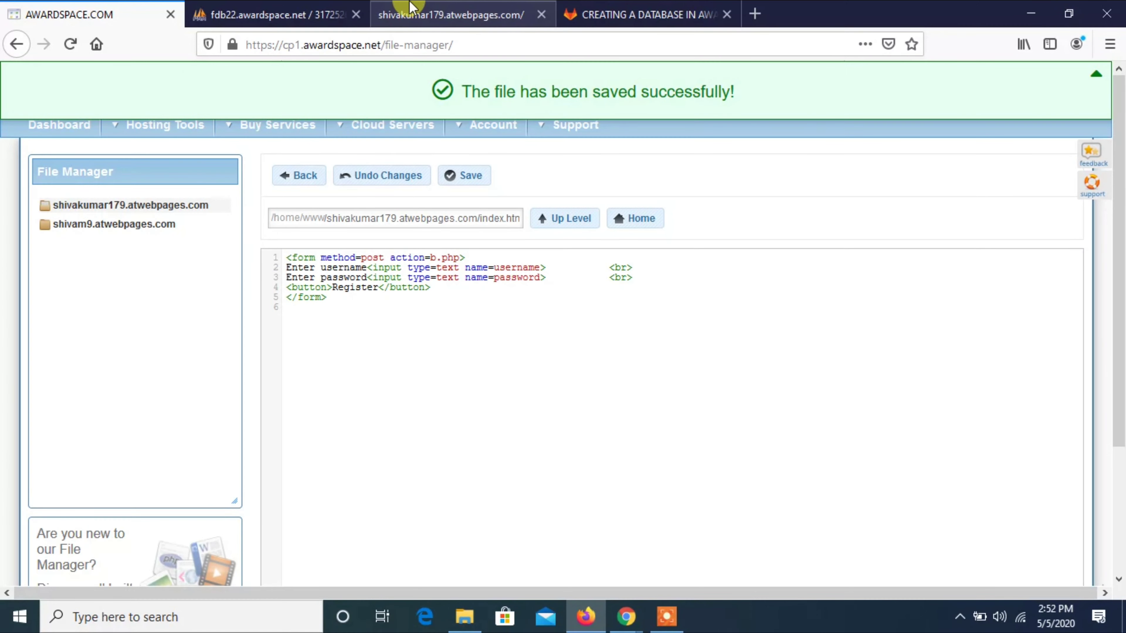
Reload the live site to see the username and password form with a Register button.
left_click(410, 6)
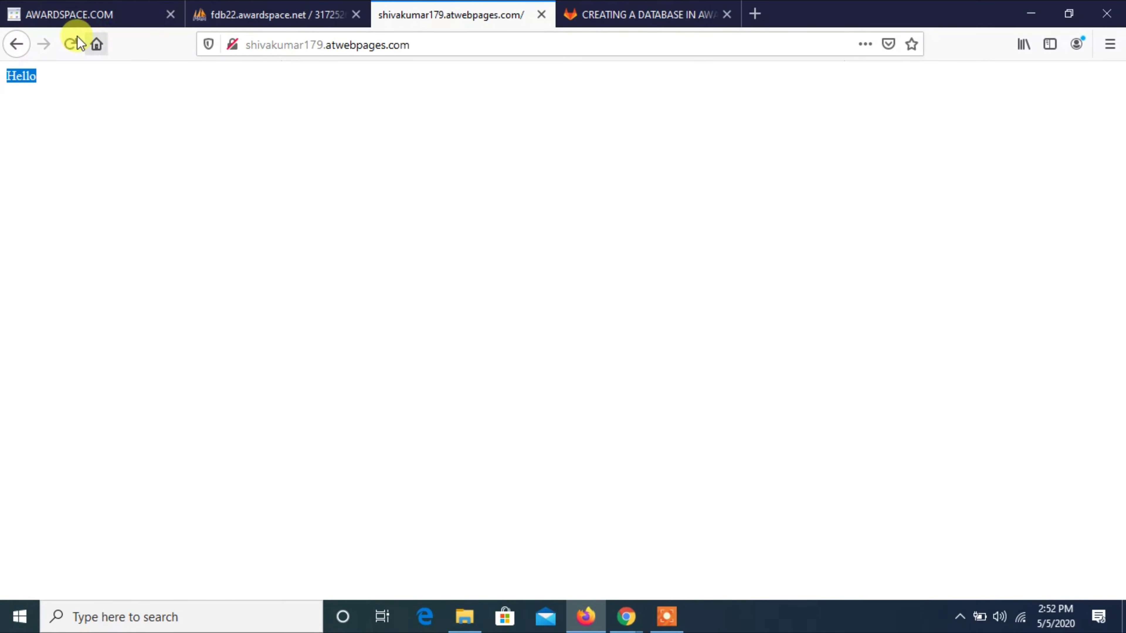
left_click(71, 44)
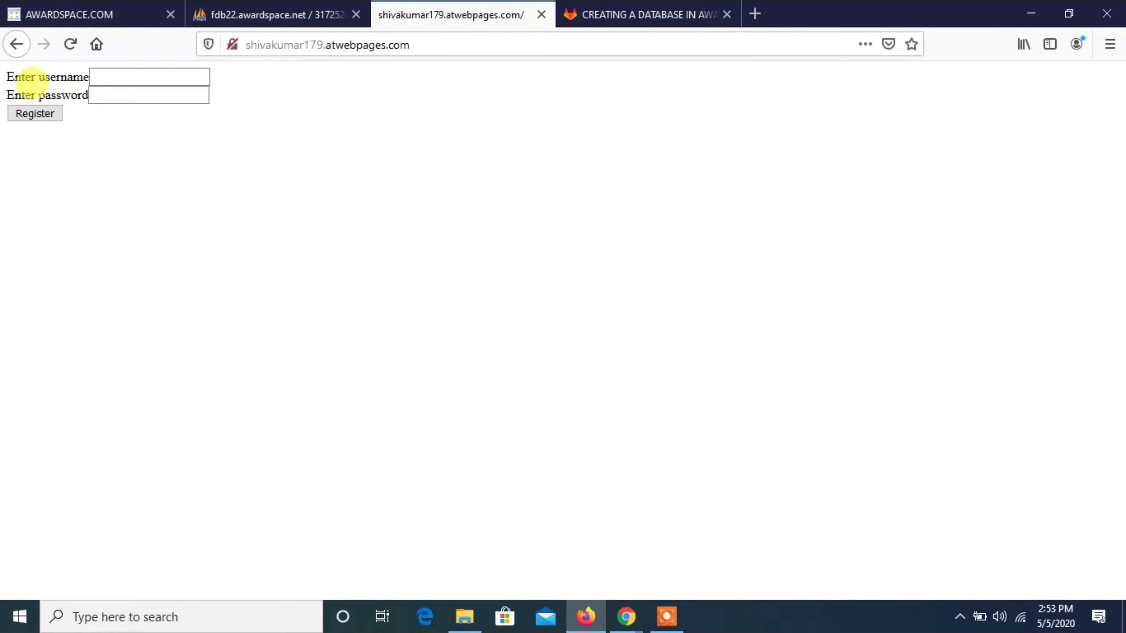
left_click(86, 7)
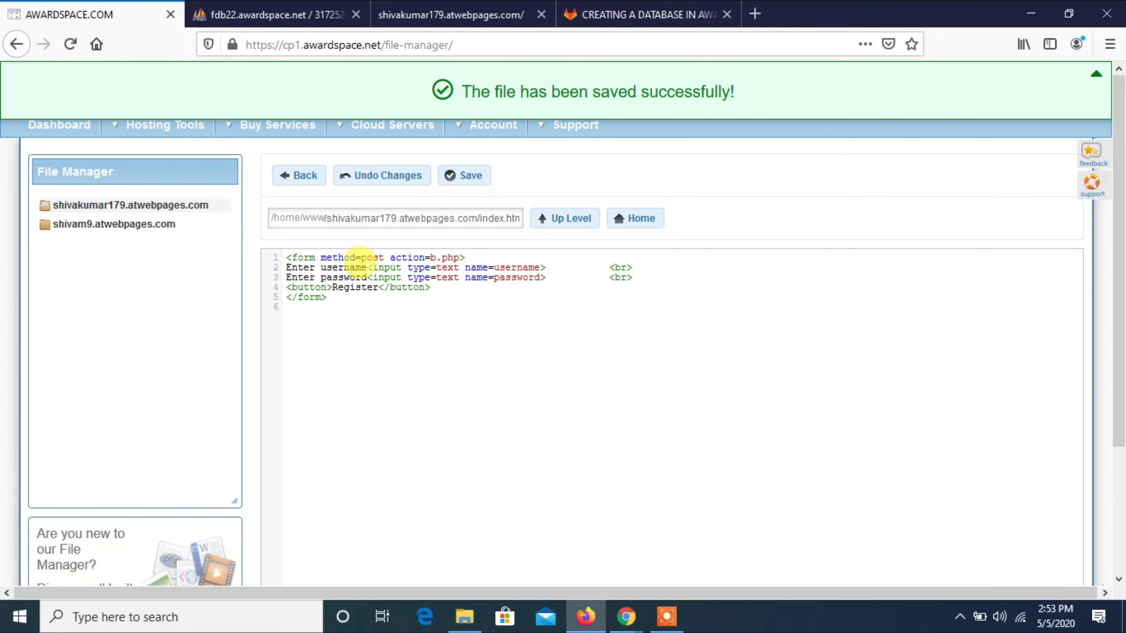
Select the b.php target name in the form's action value.
left_click_drag(431, 257, 454, 257)
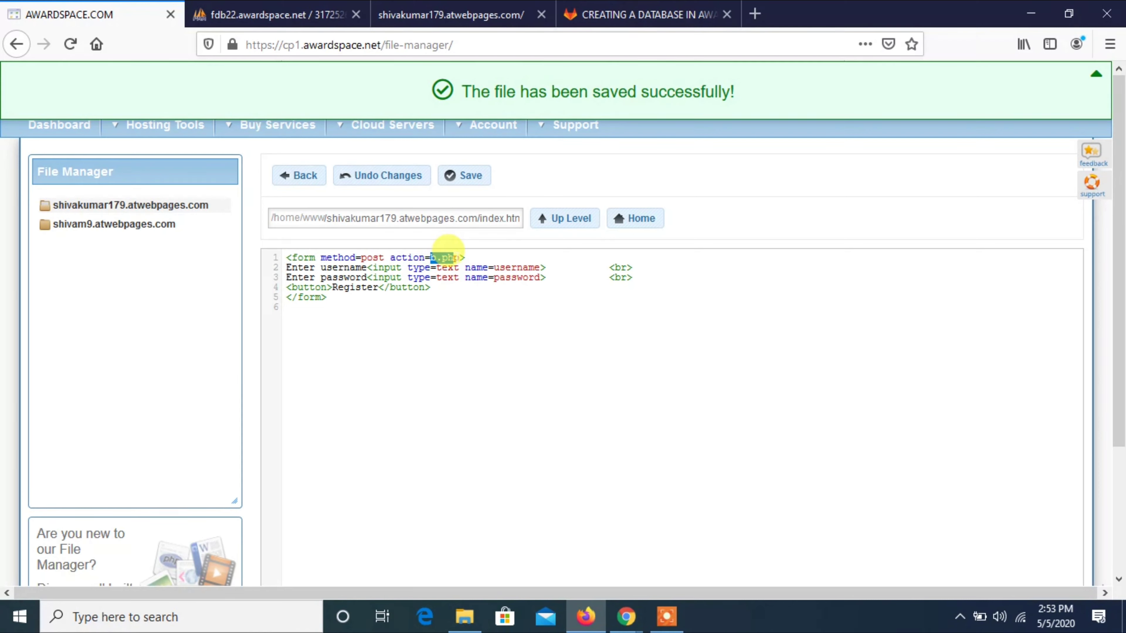
left_click(458, 257)
right_click(458, 258)
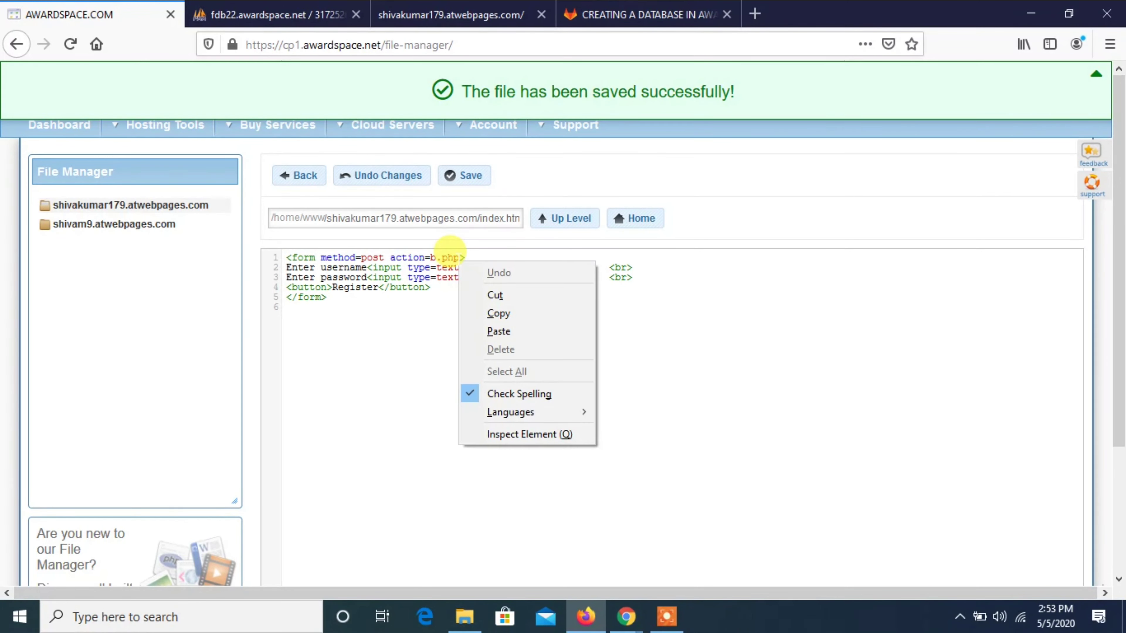
left_click(459, 259)
left_click_drag(459, 258, 430, 255)
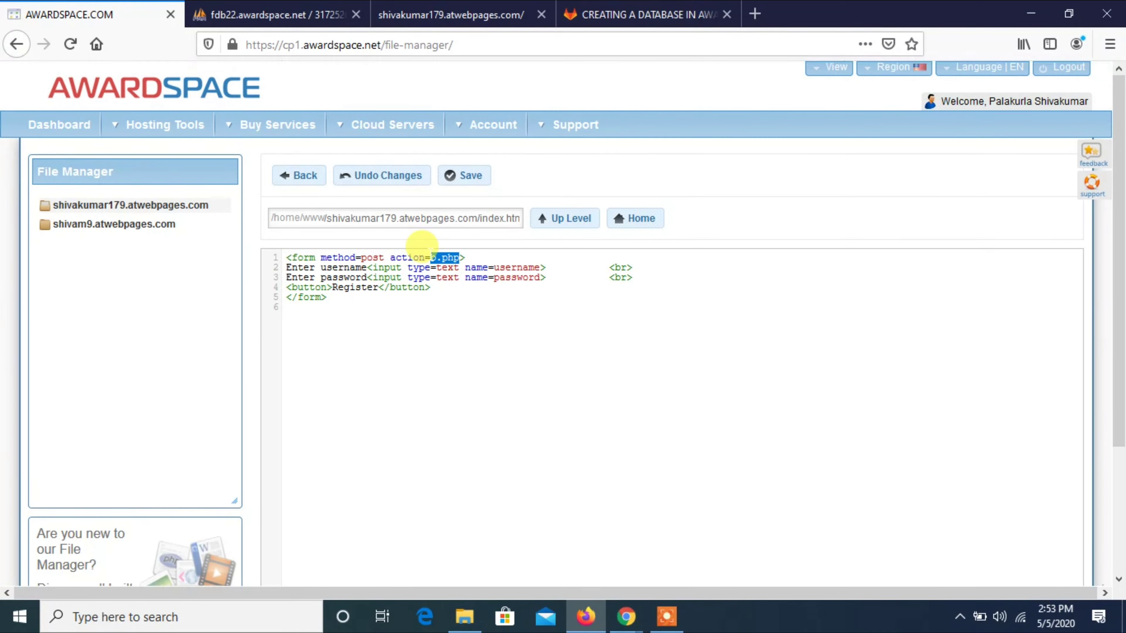
left_click(429, 252)
left_click_drag(430, 252, 448, 256)
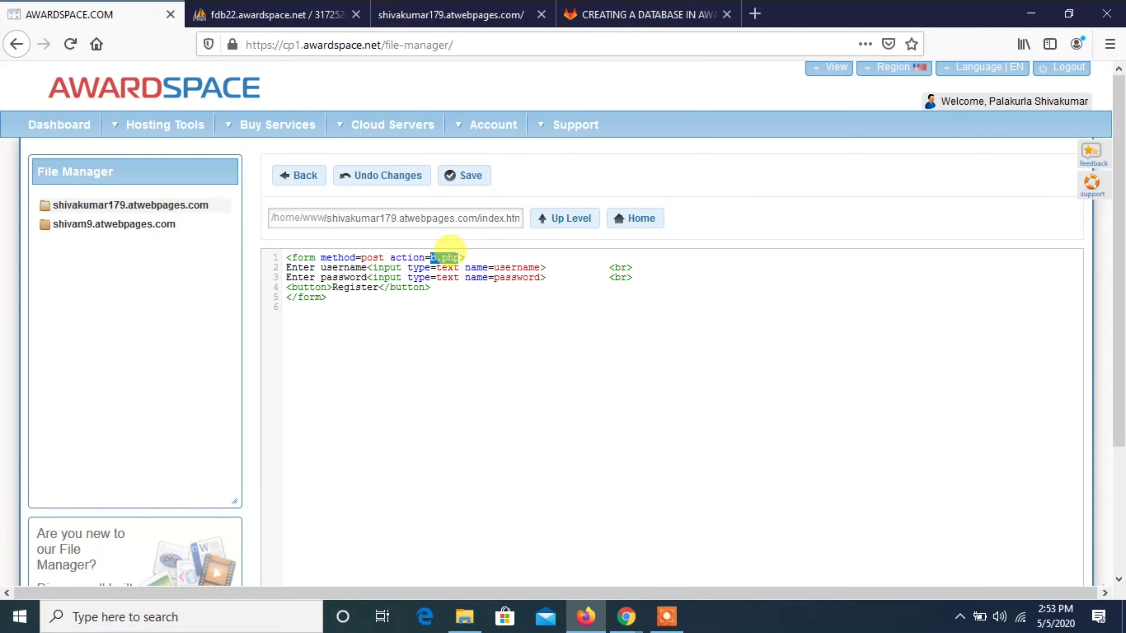
Create a new file named b.php in the site folder and open it in the editor.
left_click(302, 176)
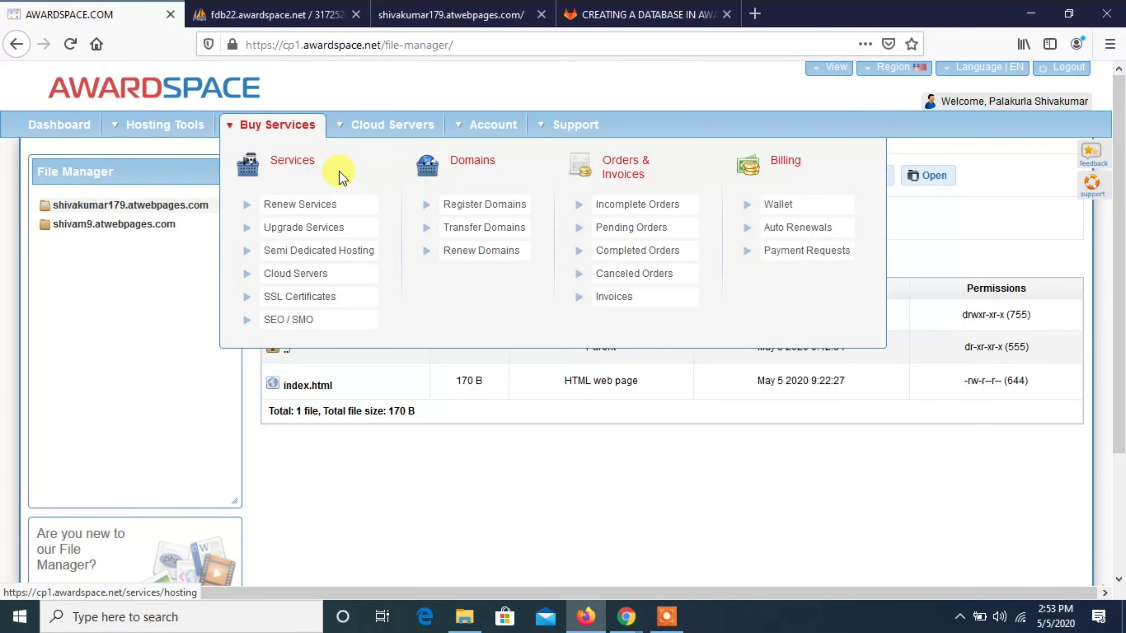
left_click(371, 177)
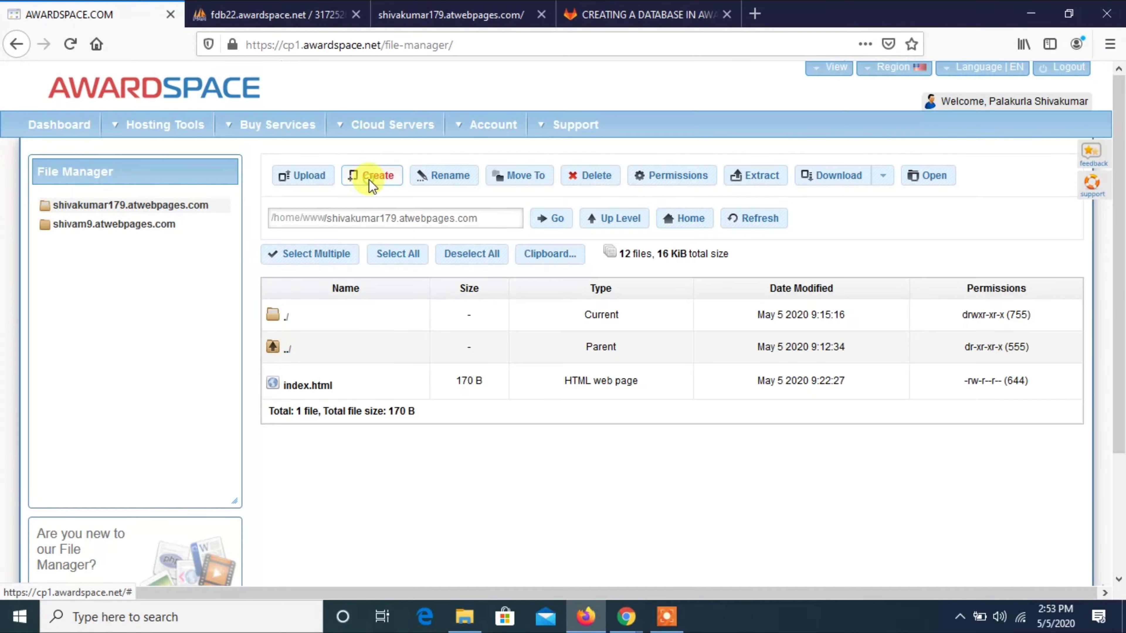
left_click(428, 324)
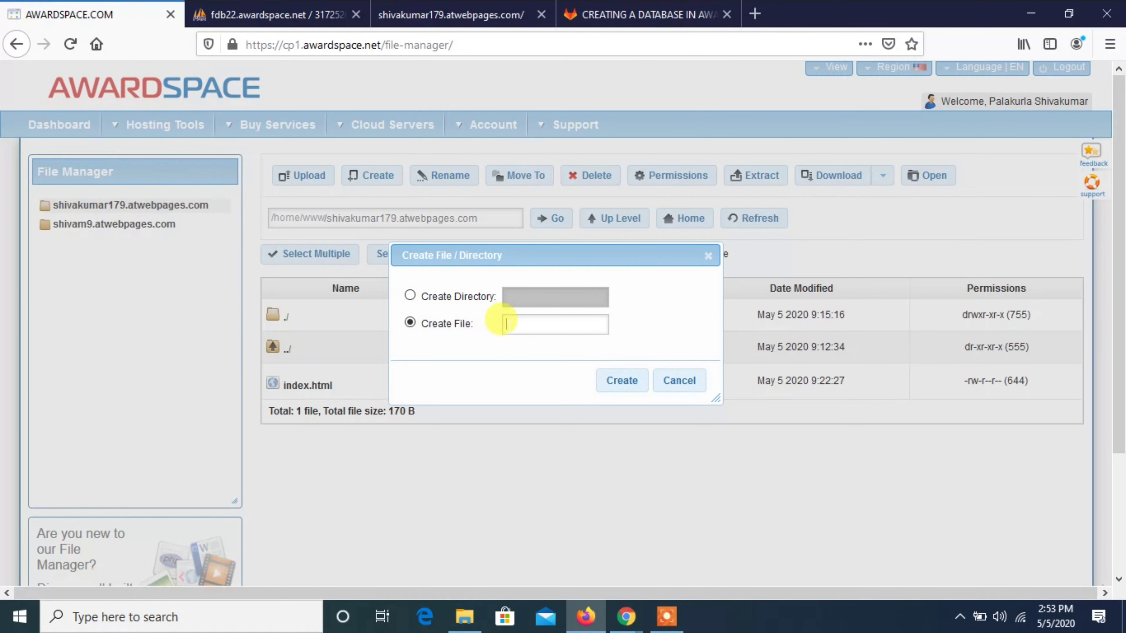
left_click(511, 322)
type("b.php")
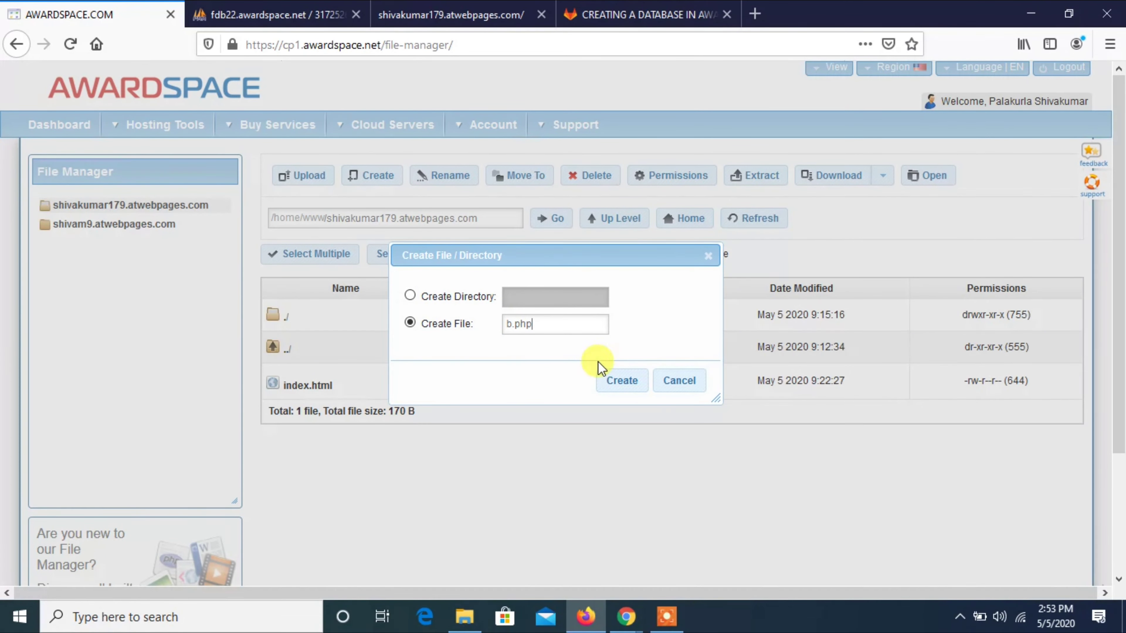
left_click(616, 380)
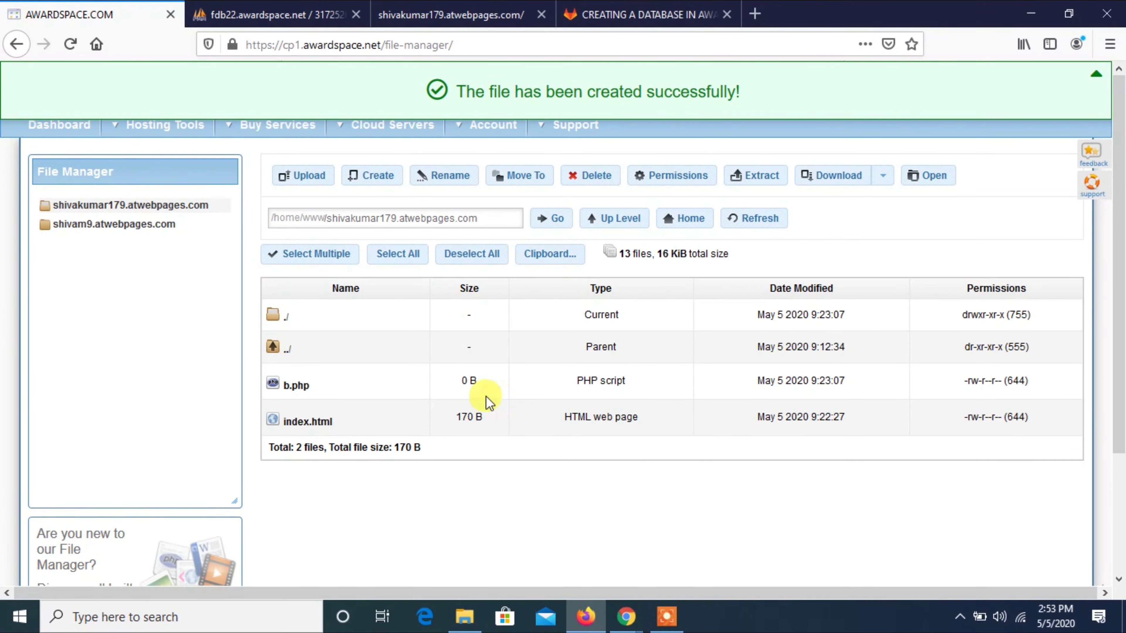
left_click(296, 385)
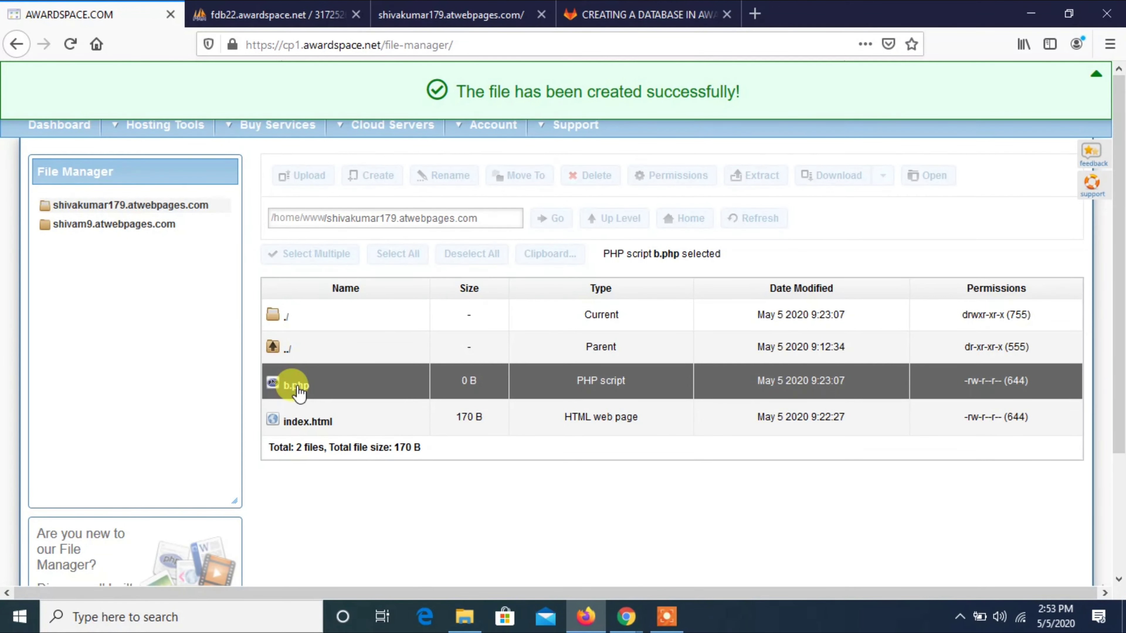
double_click(296, 385)
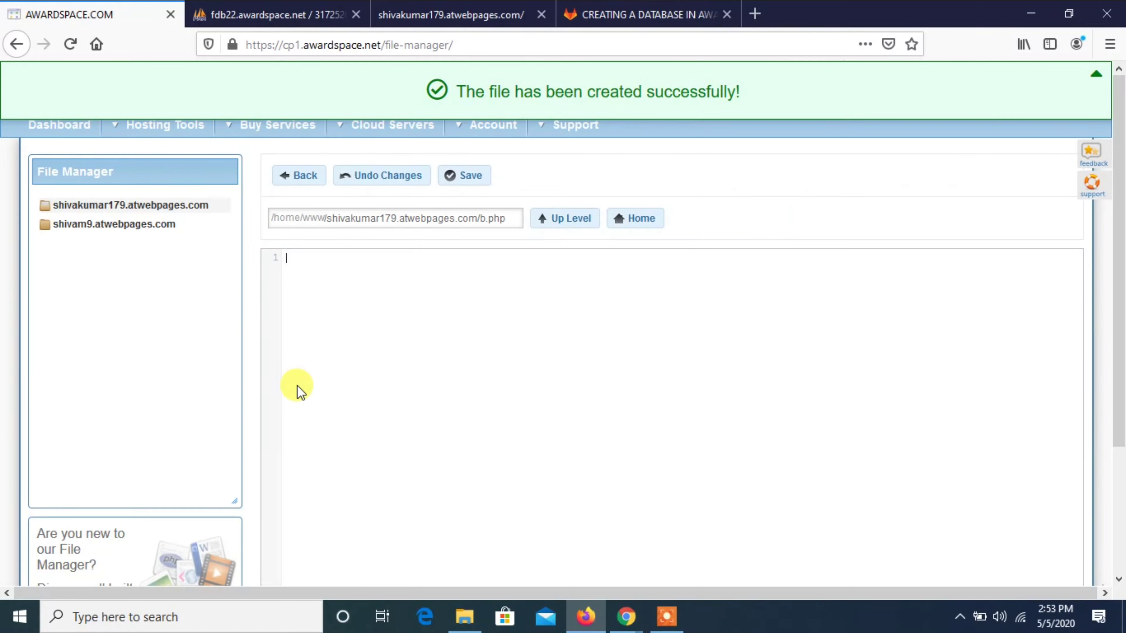
left_click(625, 6)
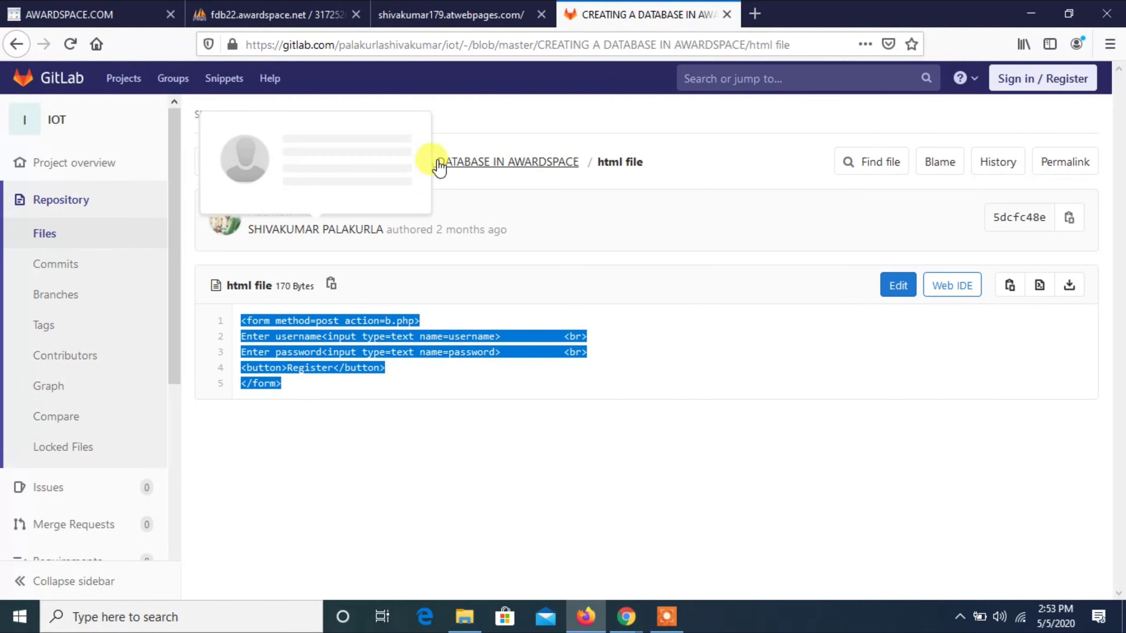
left_click(447, 167)
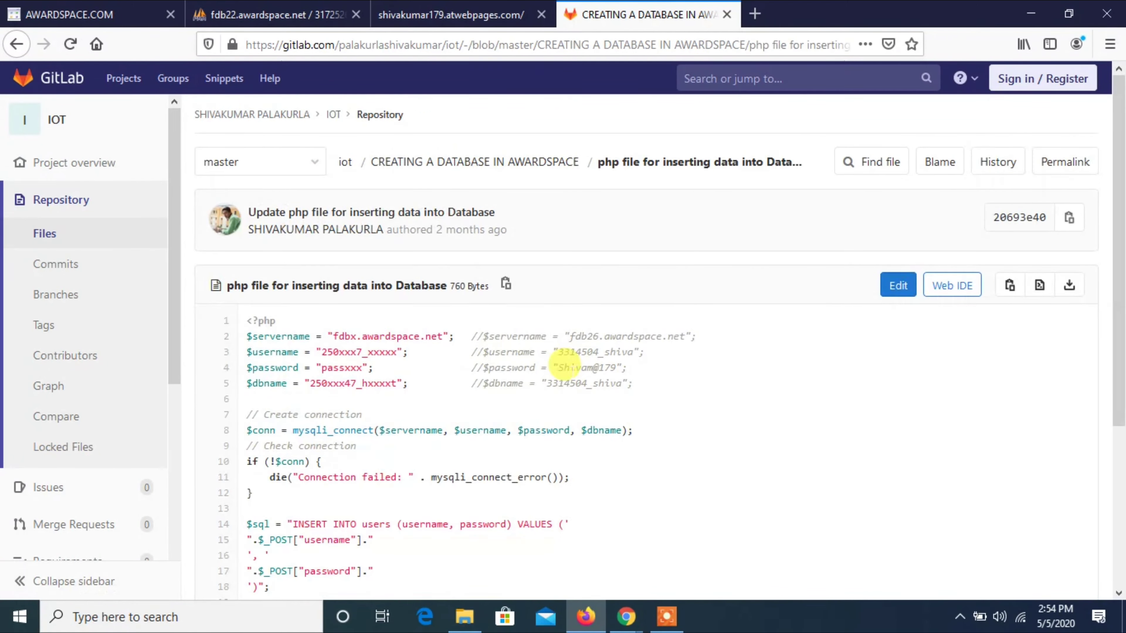
left_click(1009, 289)
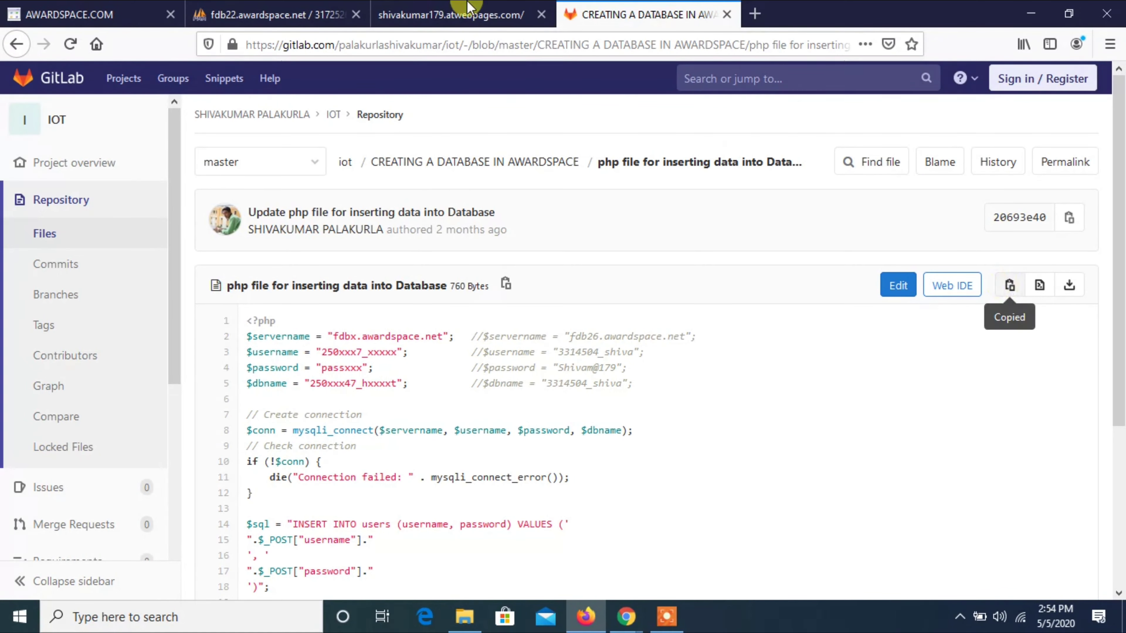
left_click(67, 13)
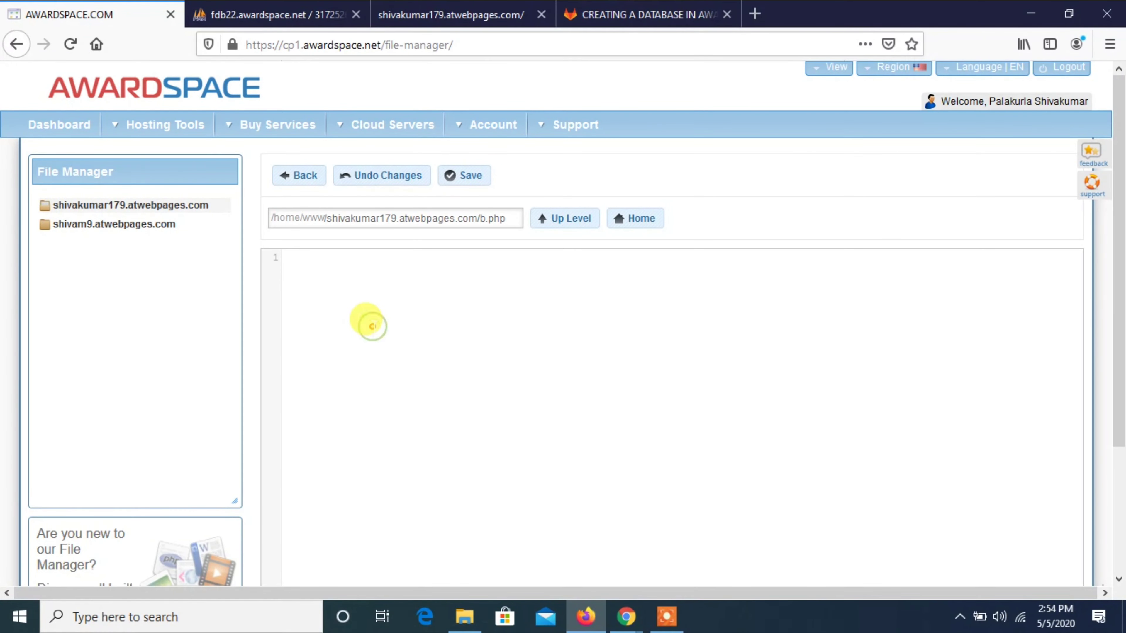
right_click(372, 327)
left_click(413, 397)
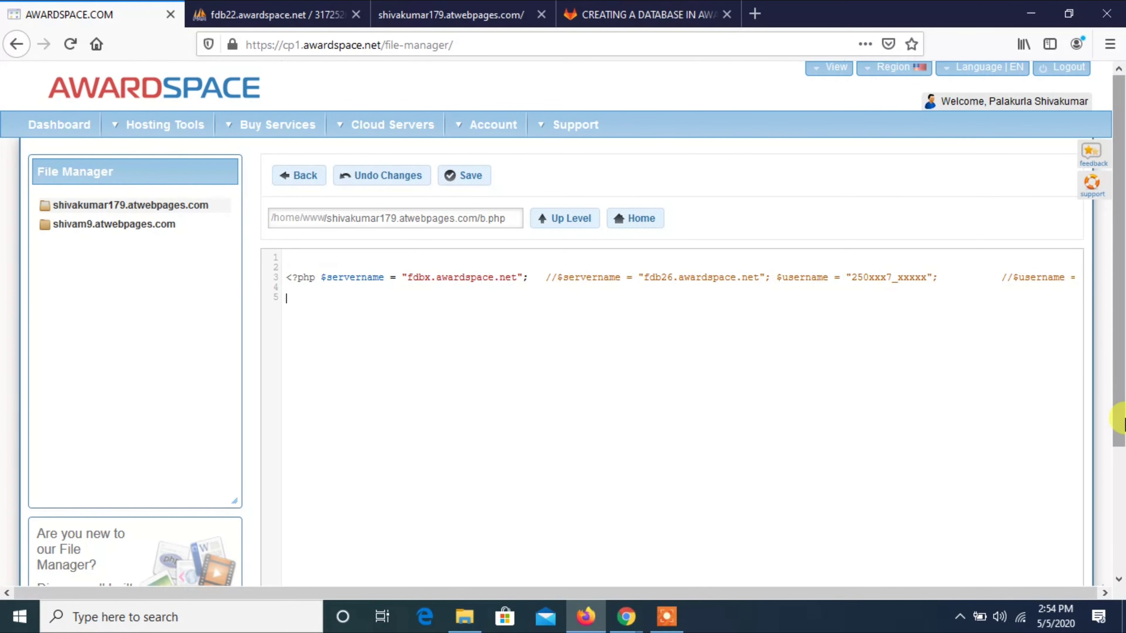
scroll(1119, 419, "down", 1)
scroll(1120, 419, "up", 1)
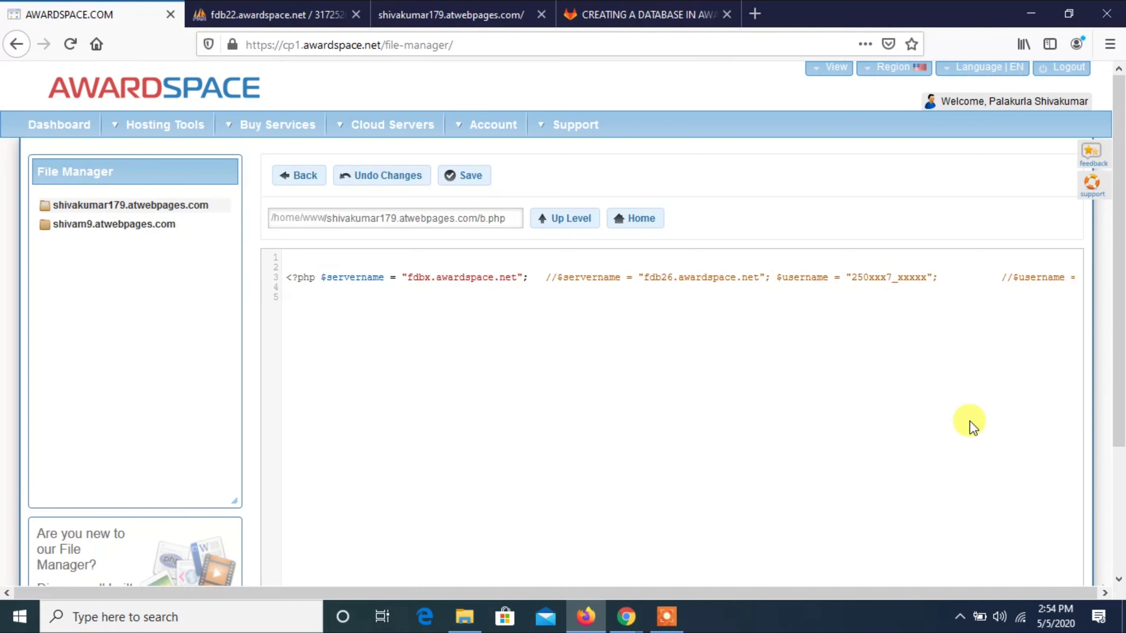
key("ctrl+a")
key("BackSpace")
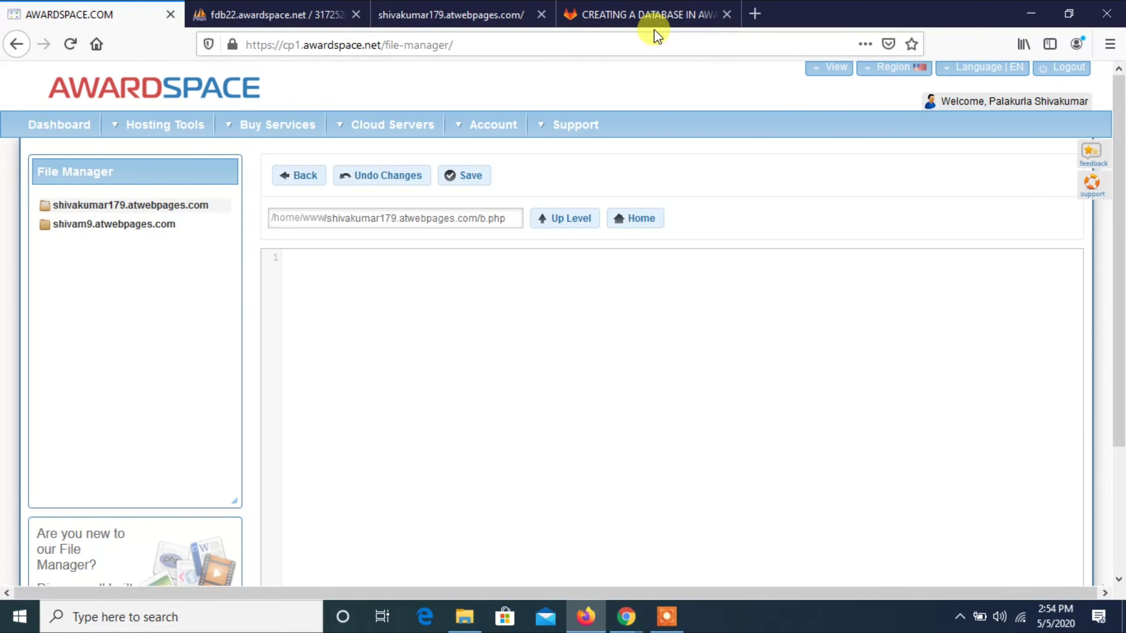
Copy the entire PHP insert script from the GitLab file.
left_click(641, 14)
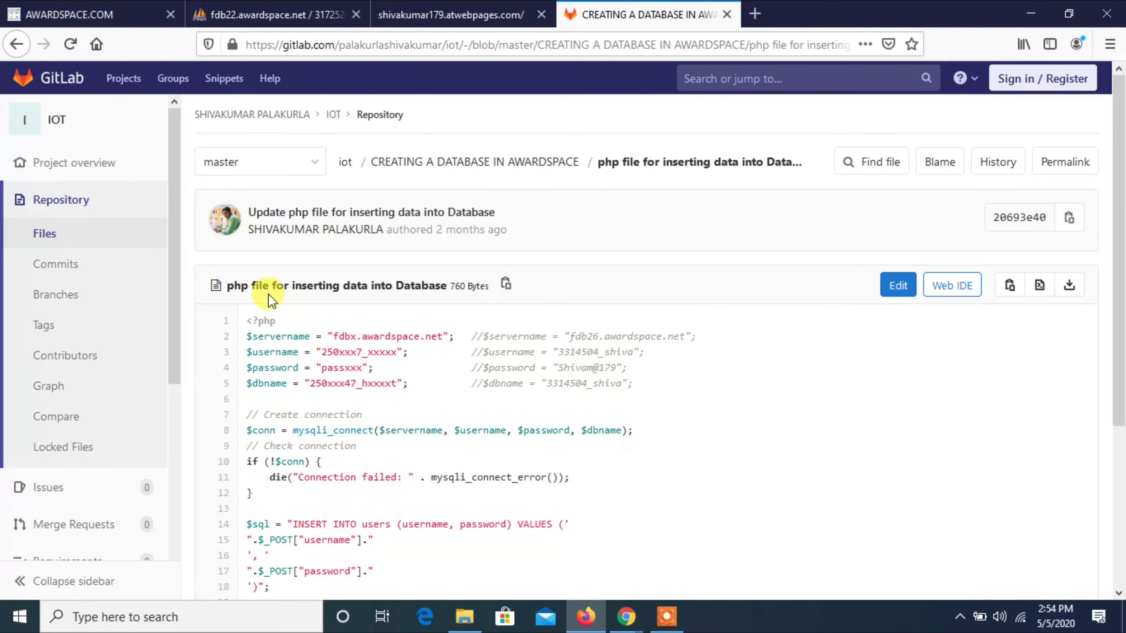
left_click_drag(246, 320, 332, 466)
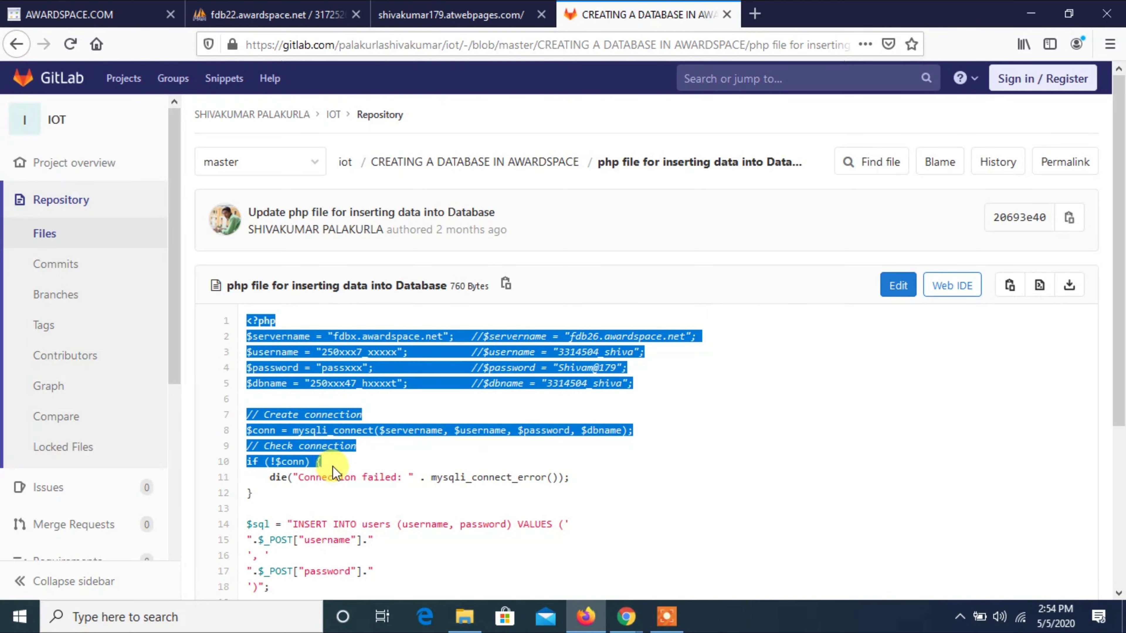
left_click(335, 514)
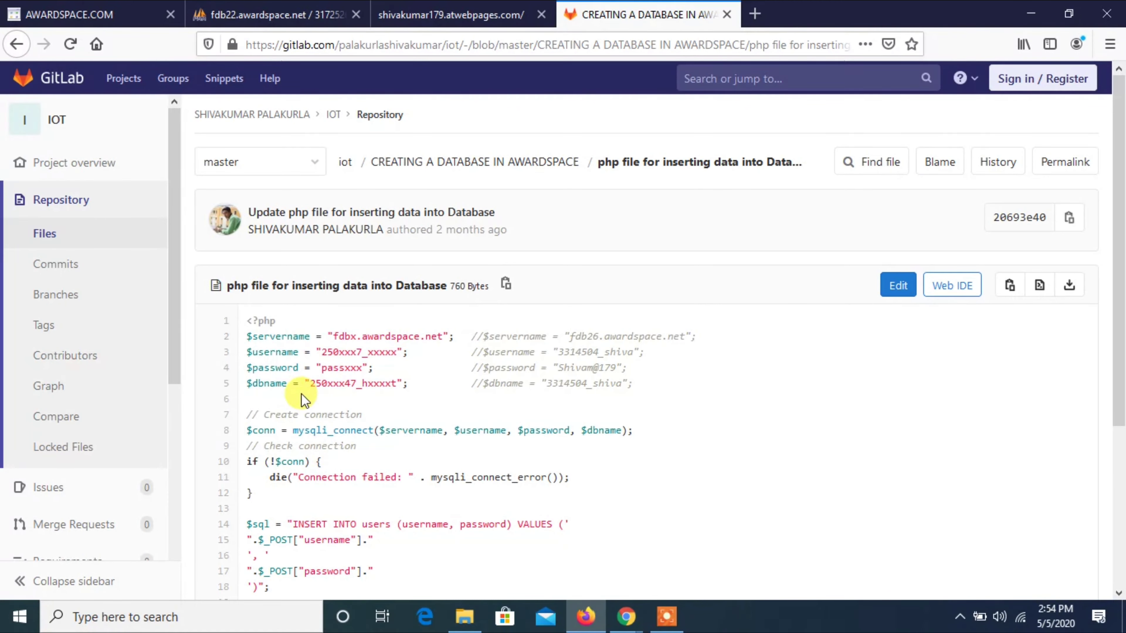
left_click_drag(251, 321, 263, 333)
left_click(251, 322)
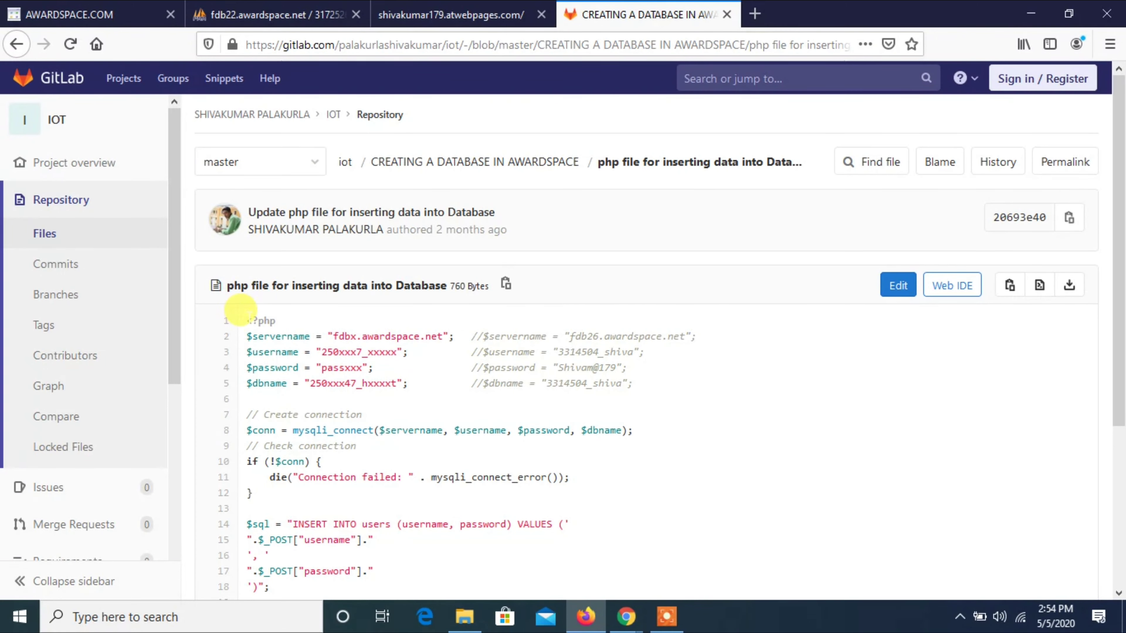
left_click_drag(241, 312, 345, 532)
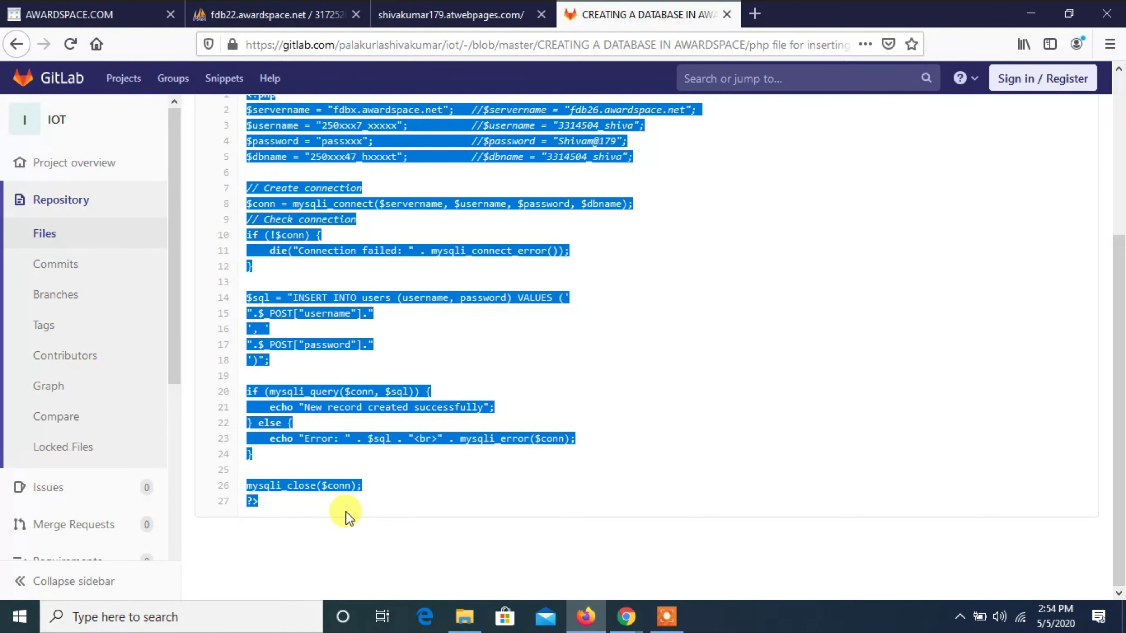
key("ctrl+c")
Paste the copied PHP code into the empty b.php editor and save it.
left_click(68, 14)
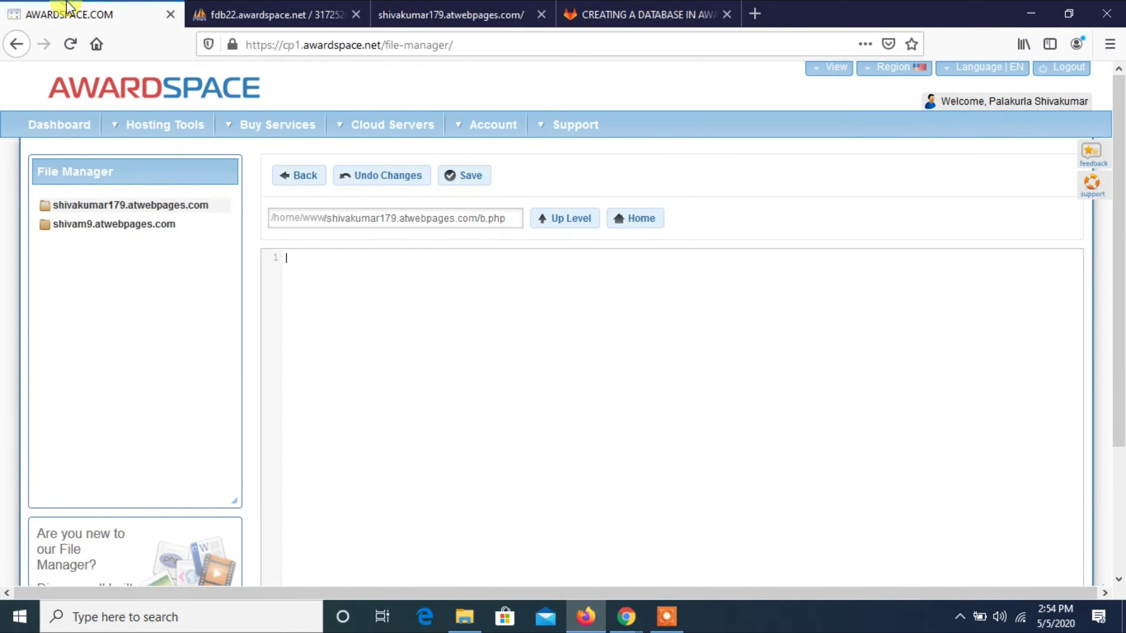
left_click(286, 349)
key("ctrl+v")
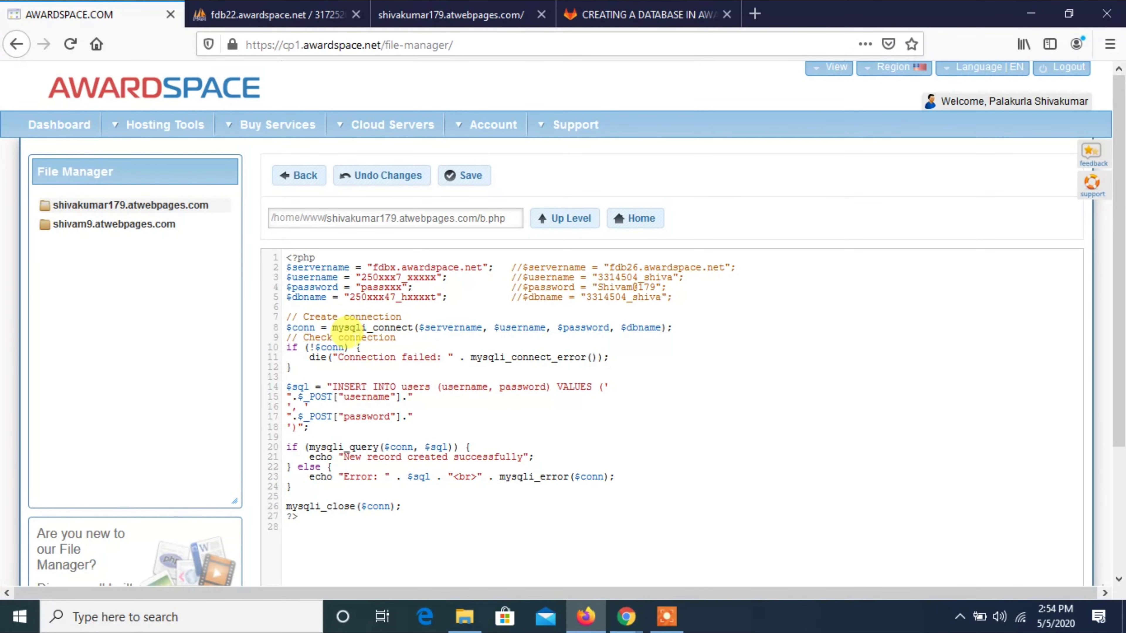
left_click(354, 336)
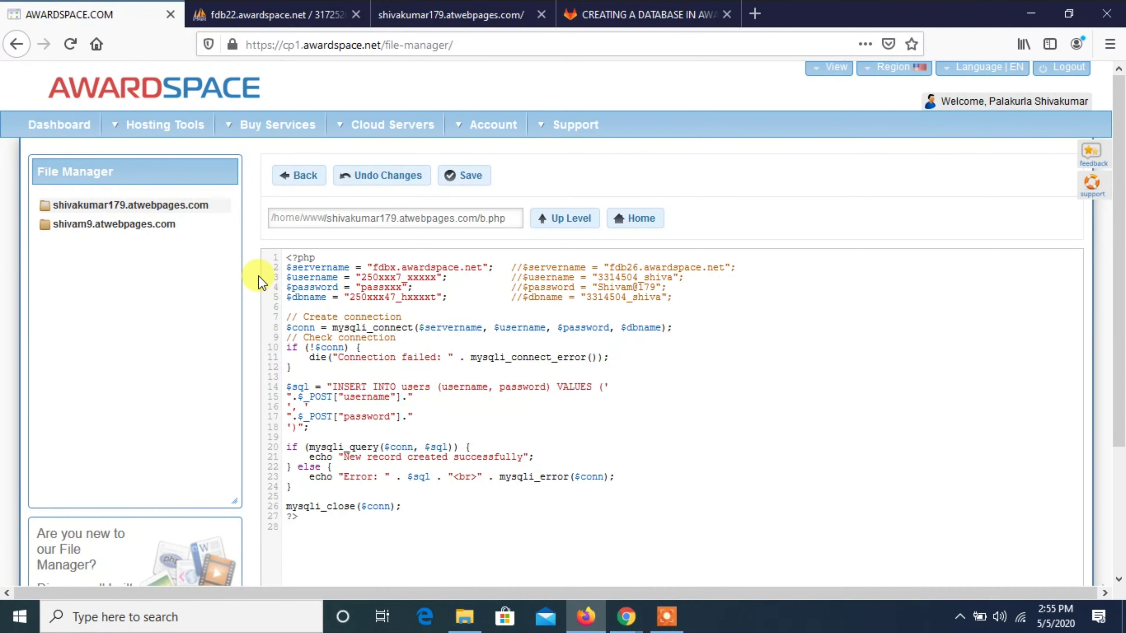
left_click(472, 187)
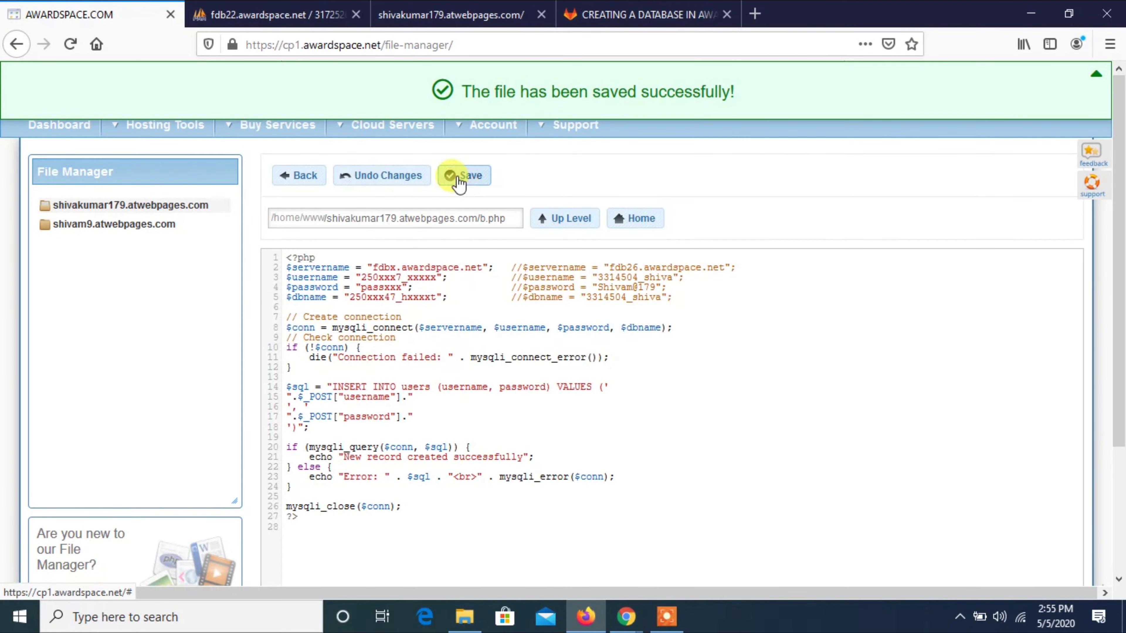
Go from the dashboard to the Database Manager and show the existing databases list.
left_click(75, 129)
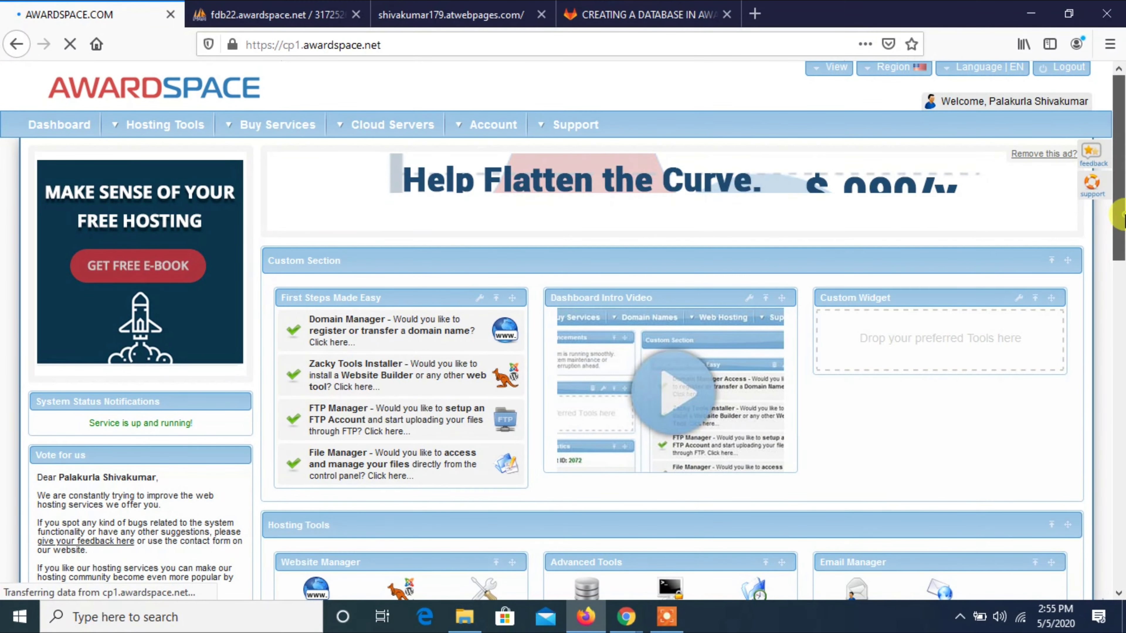
scroll(1120, 209, "down", 3)
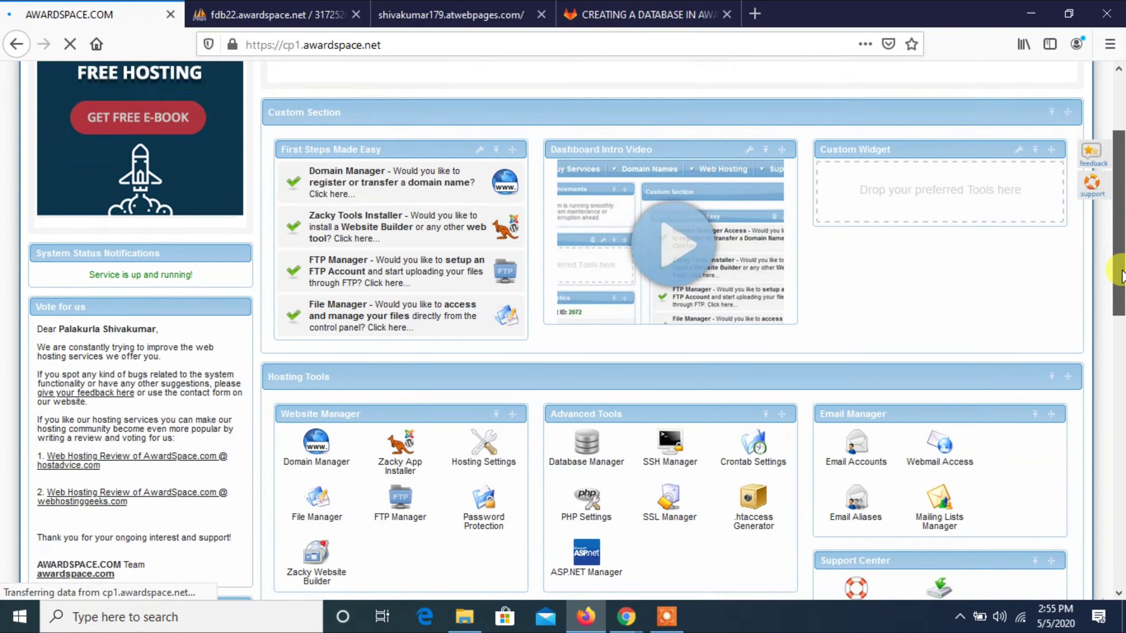
left_click(608, 453)
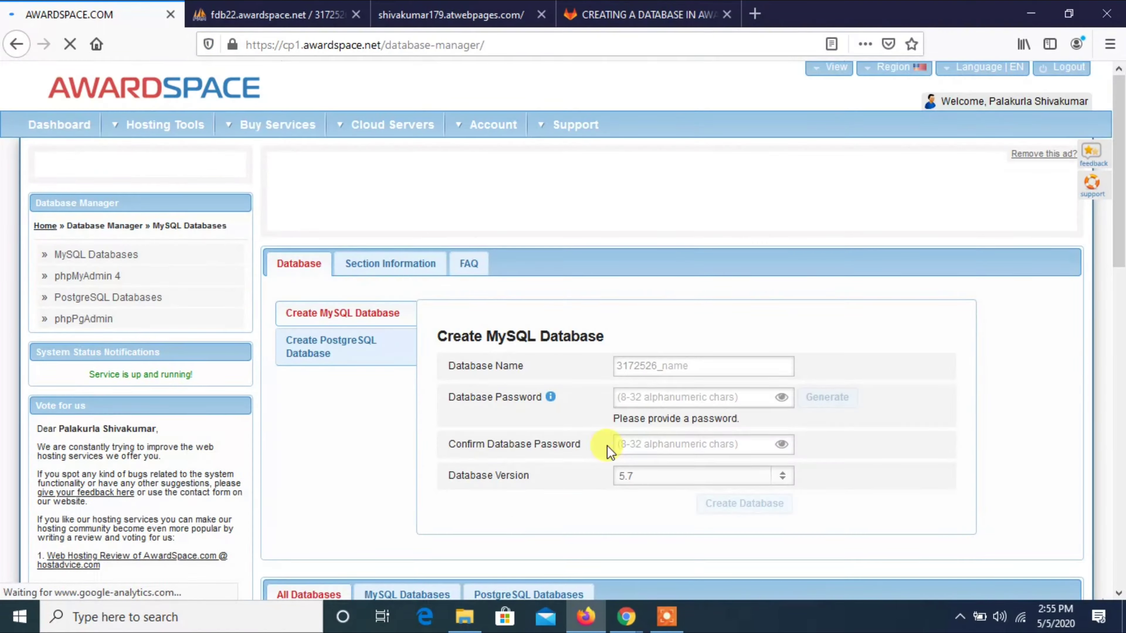
left_click(1120, 279)
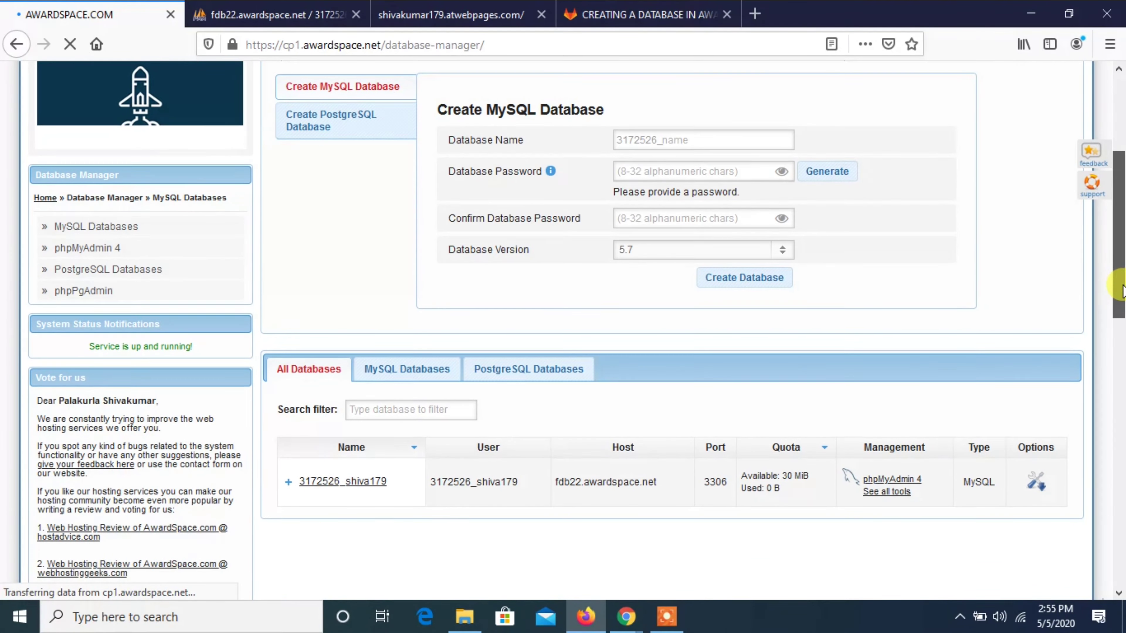
Copy the database host address fdb22.awardspace.net and begin a Windows app search.
left_click_drag(657, 484, 572, 479)
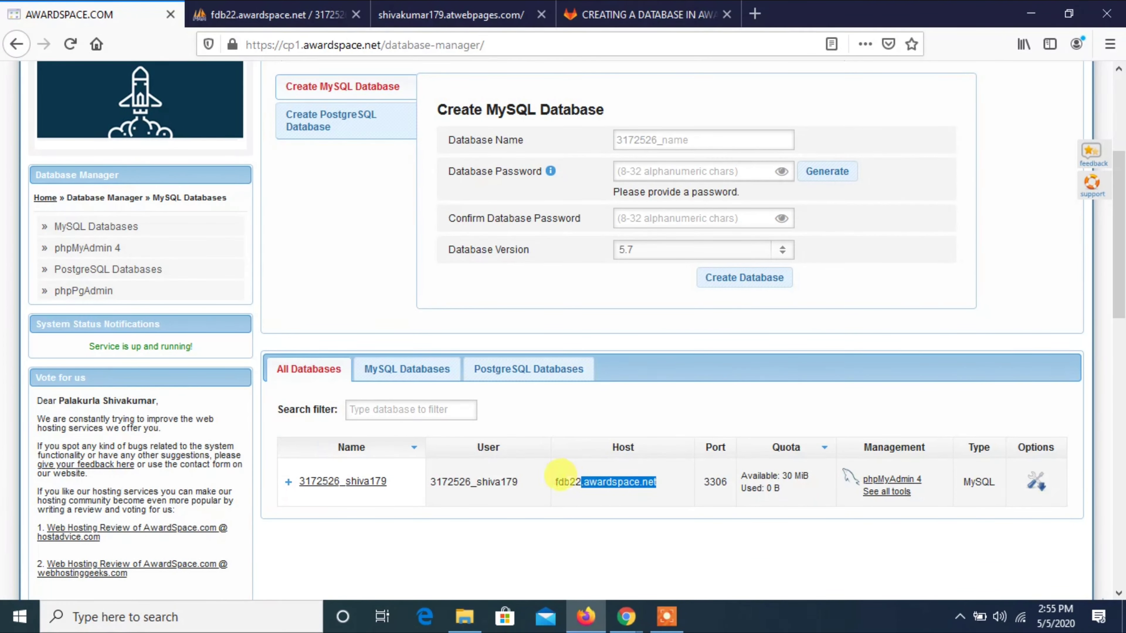
right_click(555, 485)
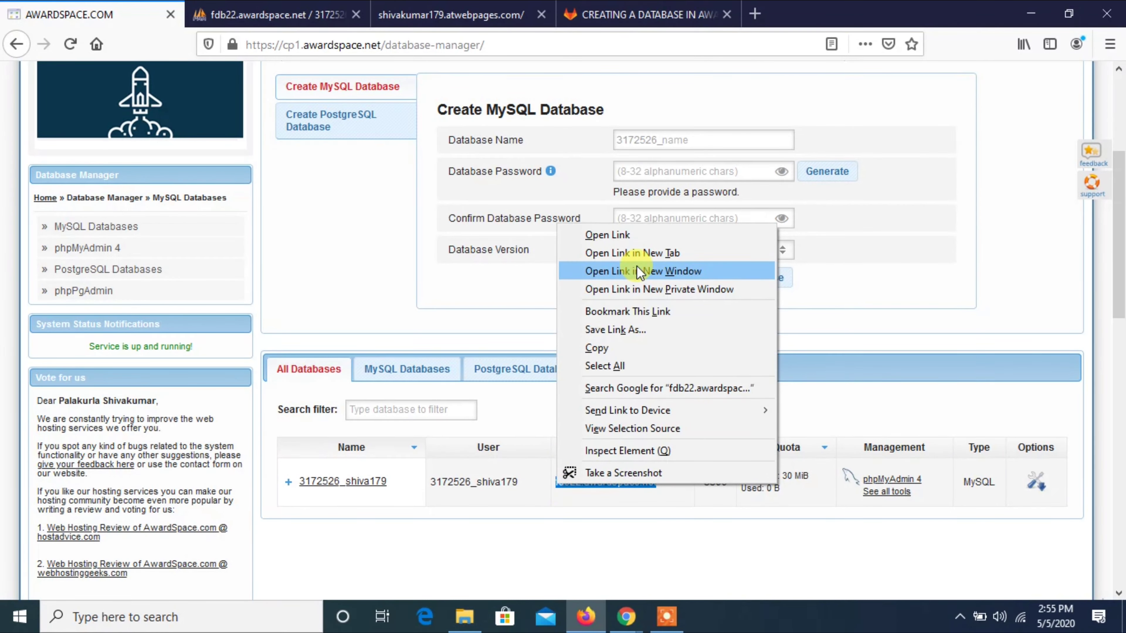
left_click(620, 350)
key("super")
Launch Notepad, paste the host address, and add the database user name on line two.
type("notepad")
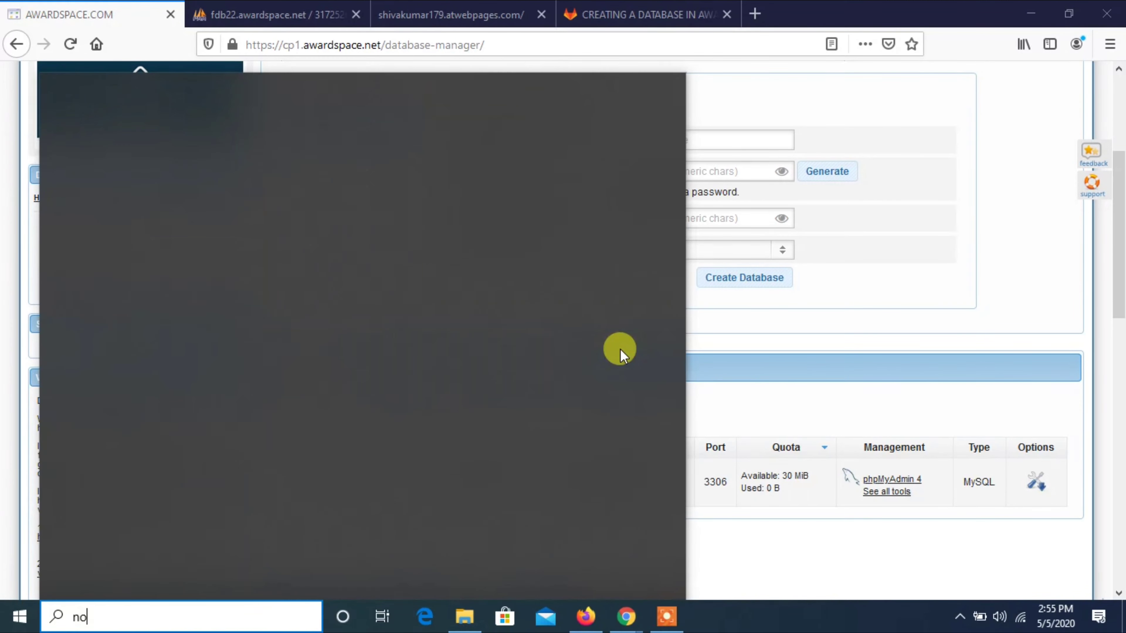
key("Return")
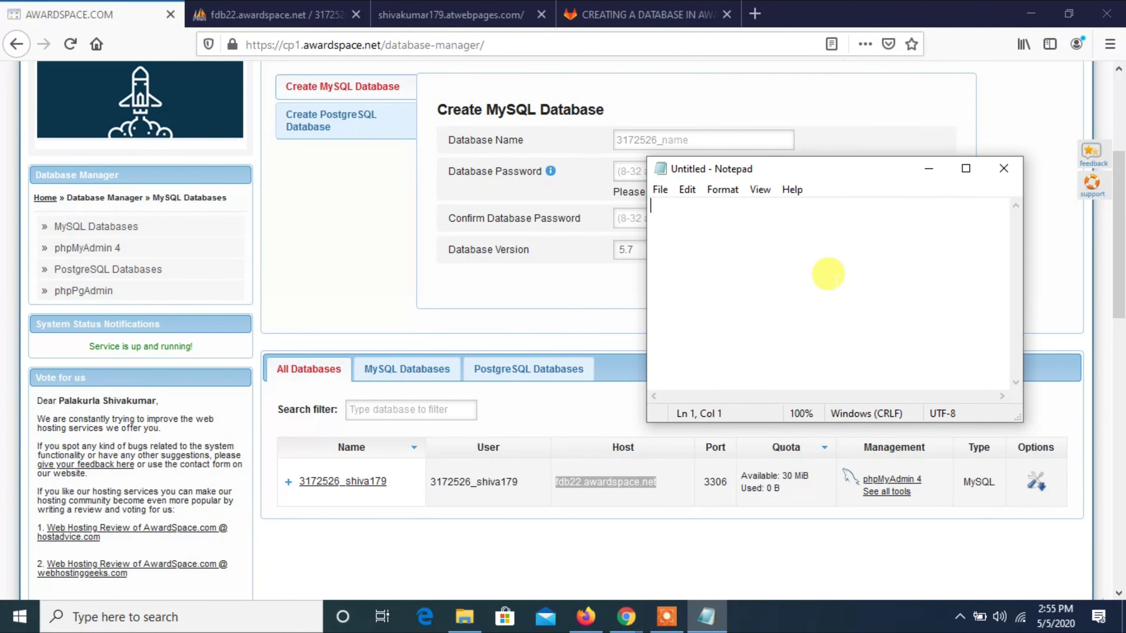
key("ctrl+v")
left_click(510, 479)
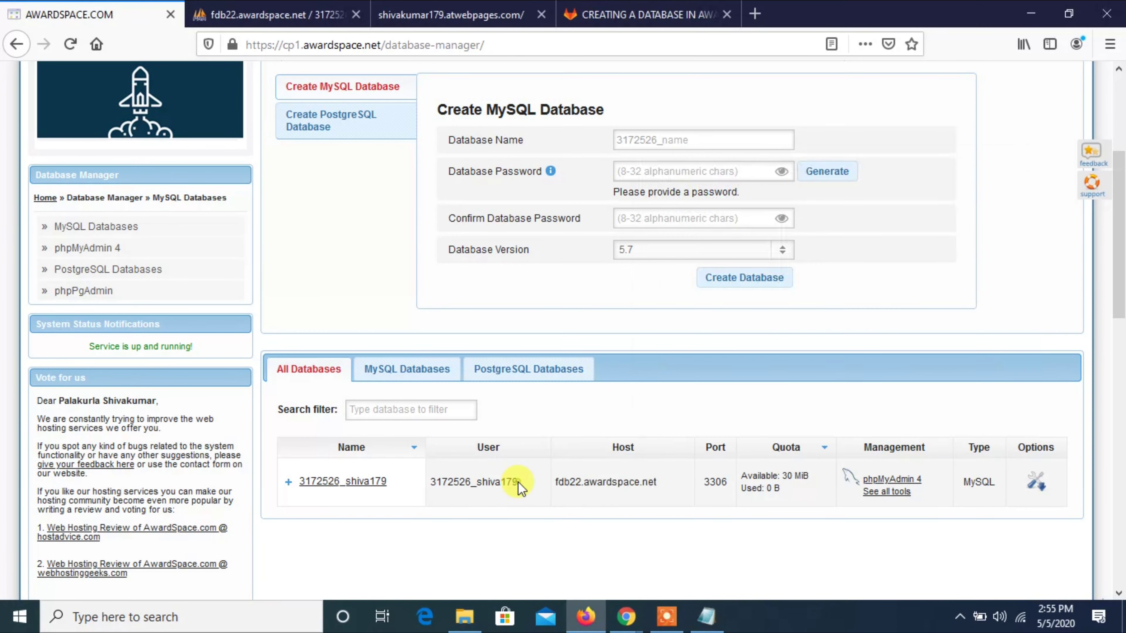
left_click_drag(517, 482, 437, 482)
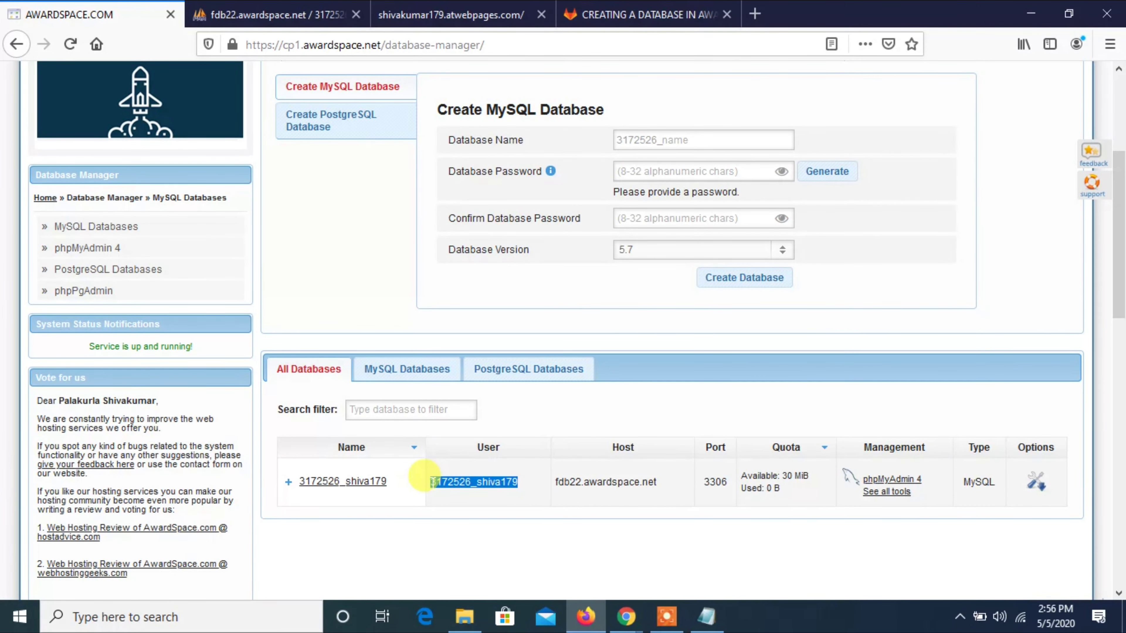
key("alt+Tab")
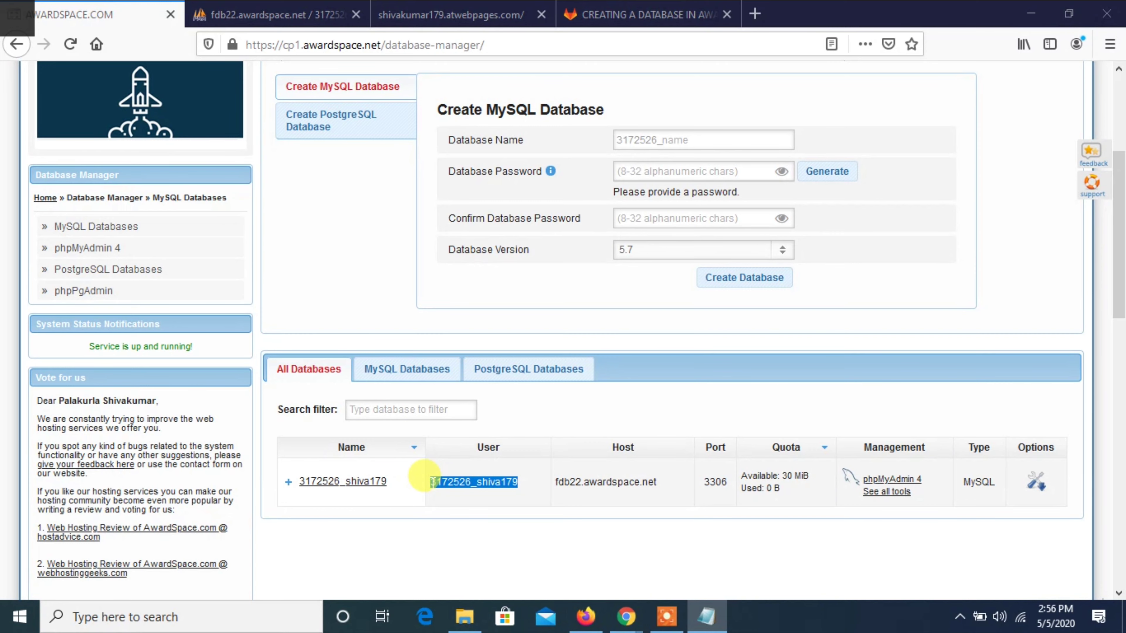
key("alt+Tab")
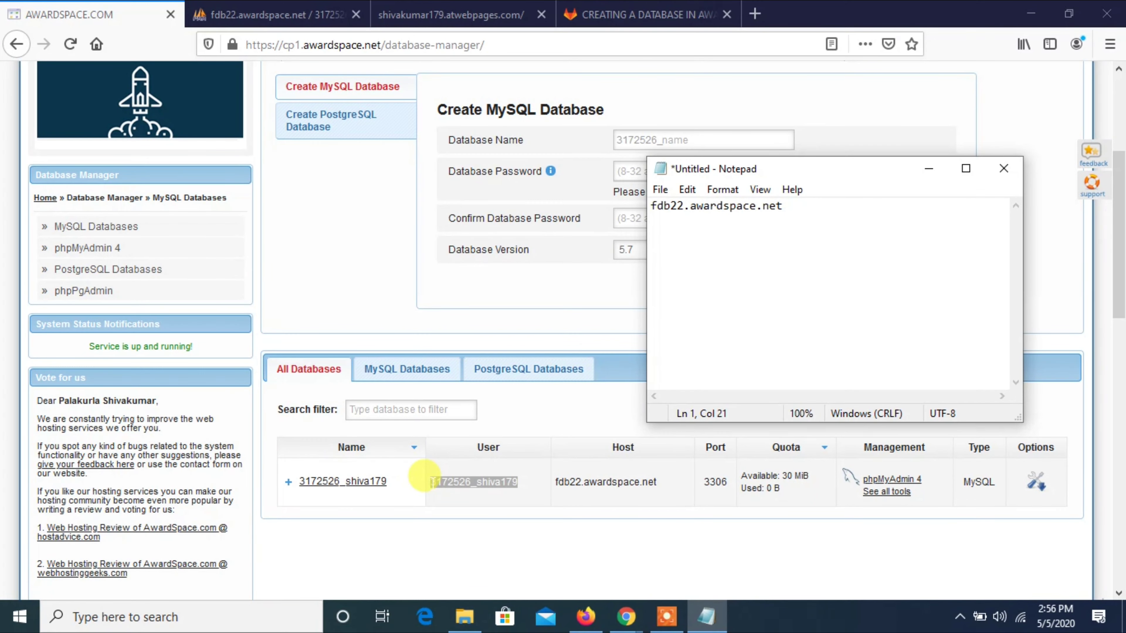
key("ctrl+v")
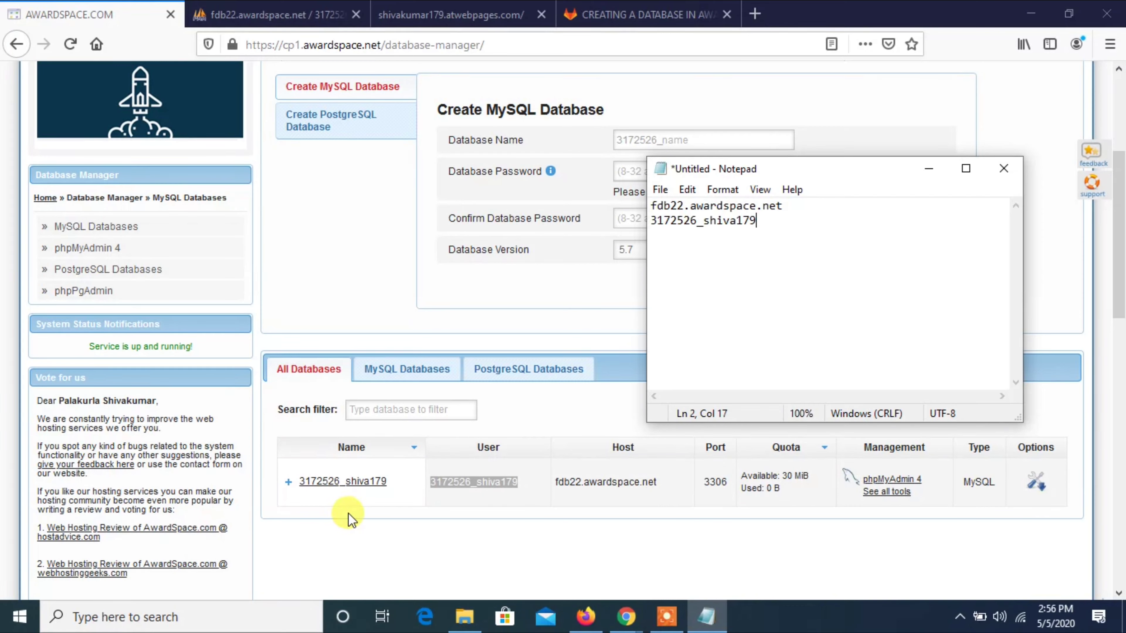
Copy the database name from the list and add it on line three of the note.
key("alt+Tab")
left_click_drag(390, 481, 309, 485)
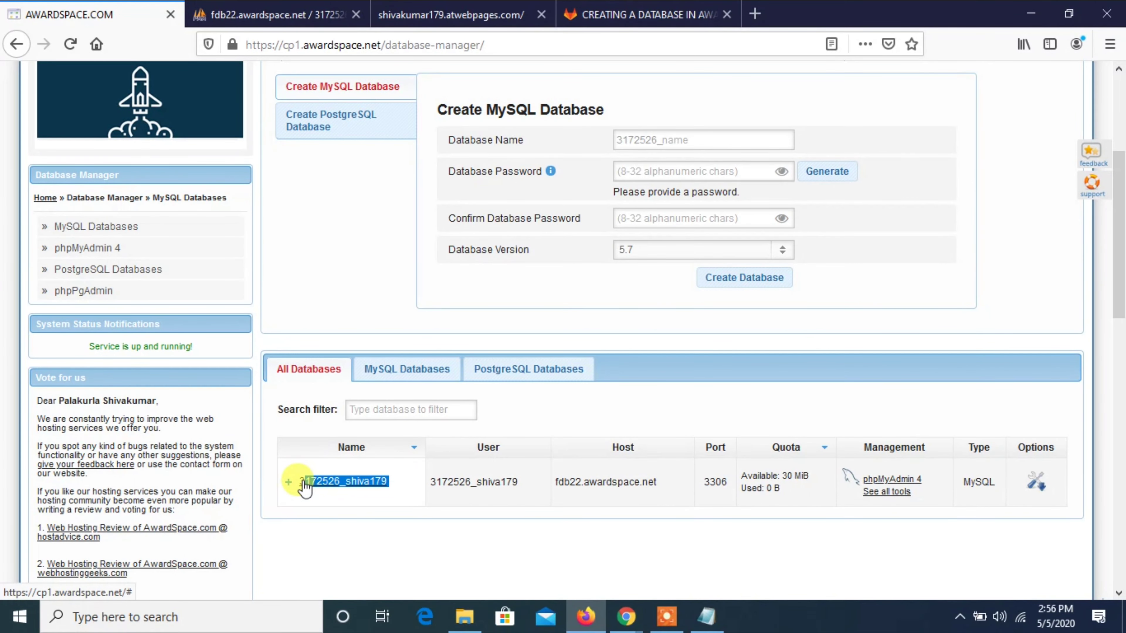
scroll(302, 486, "down", 10)
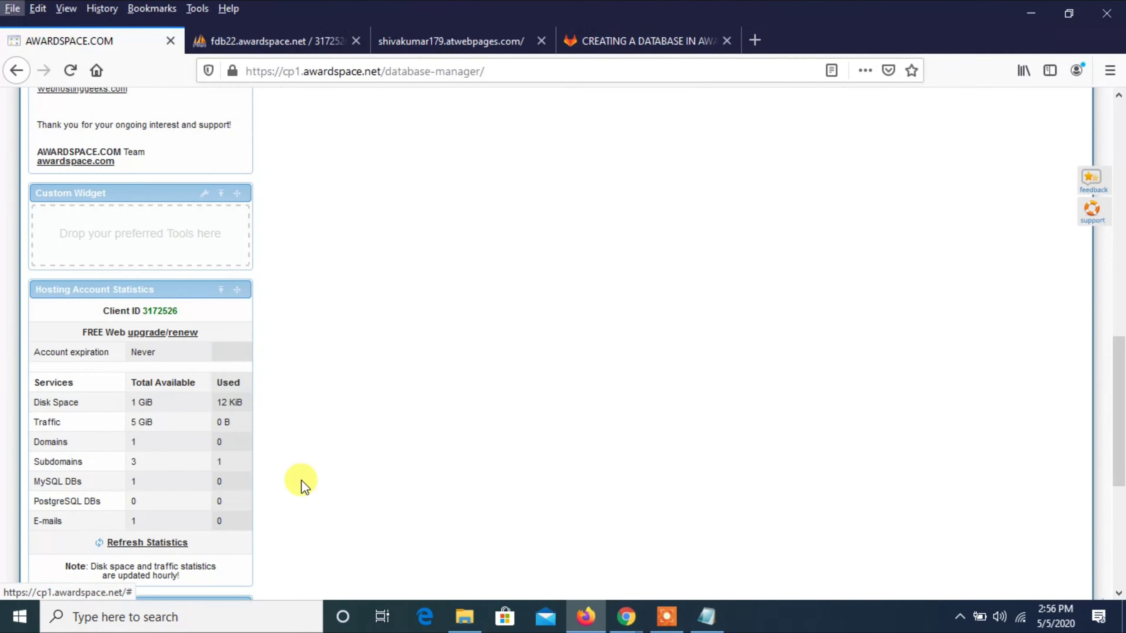
key("alt+Tab")
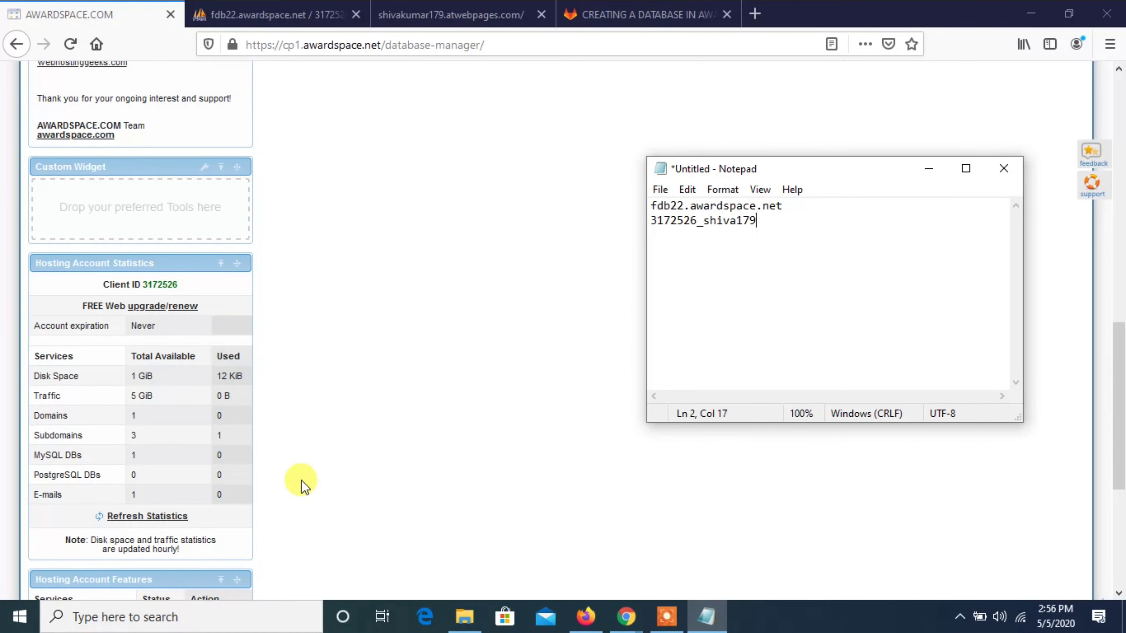
key("Return")
type("3172526_shiva179")
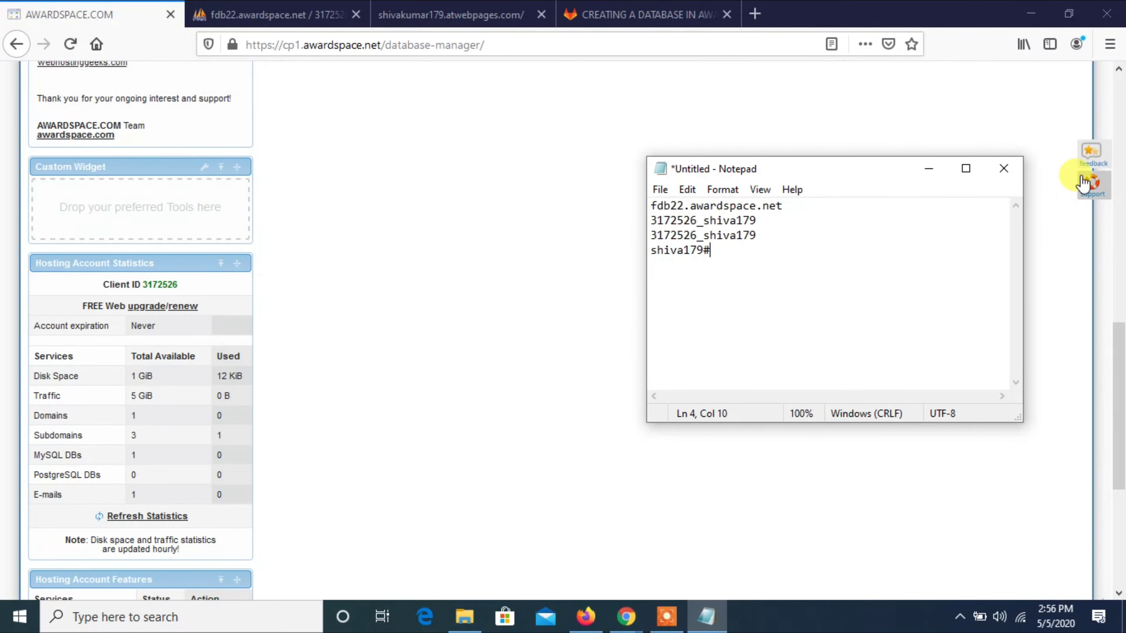
left_click(1121, 187)
left_click_drag(1122, 187, 1121, 127)
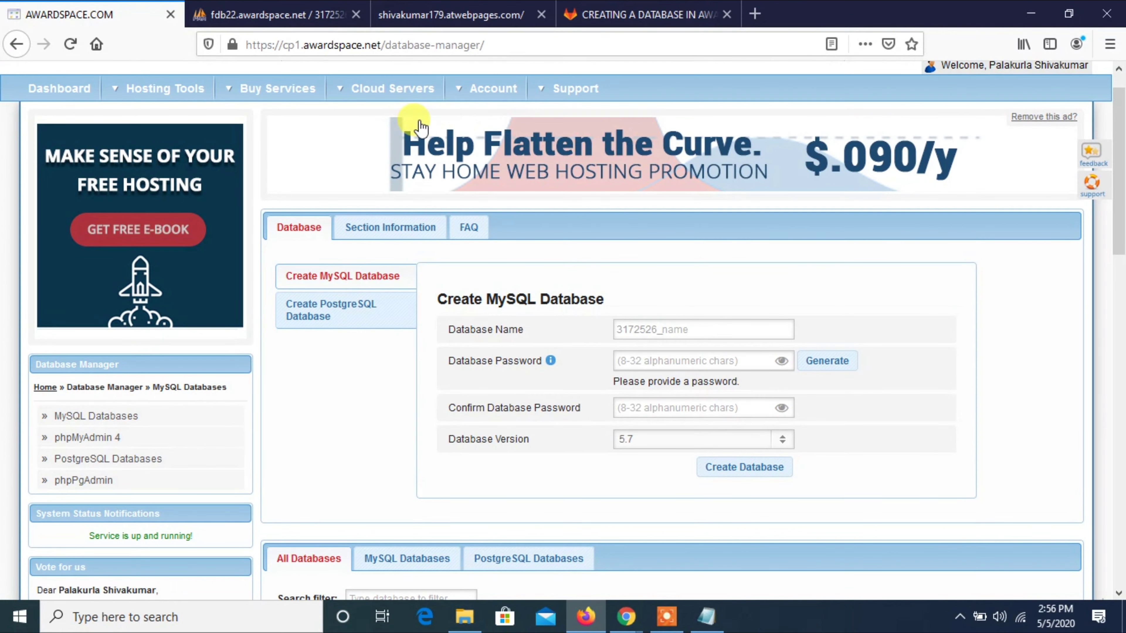
Open File Manager from the hosting dashboard and select b.php in the site folder.
left_click(63, 87)
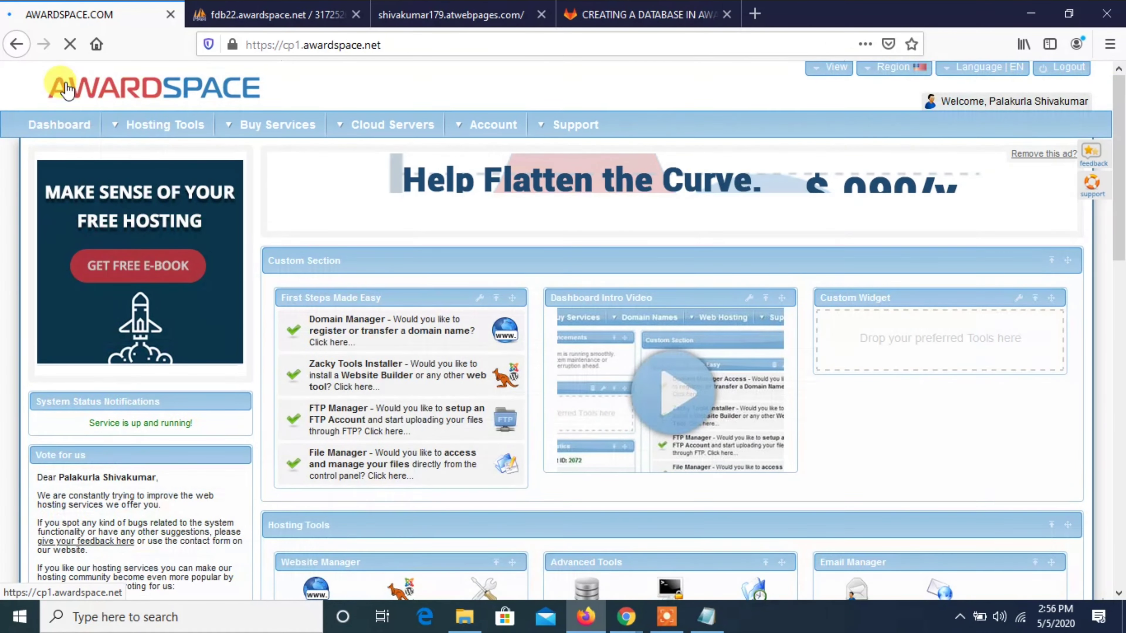
mouse_move(585, 155)
left_click_drag(1120, 205, 1120, 267)
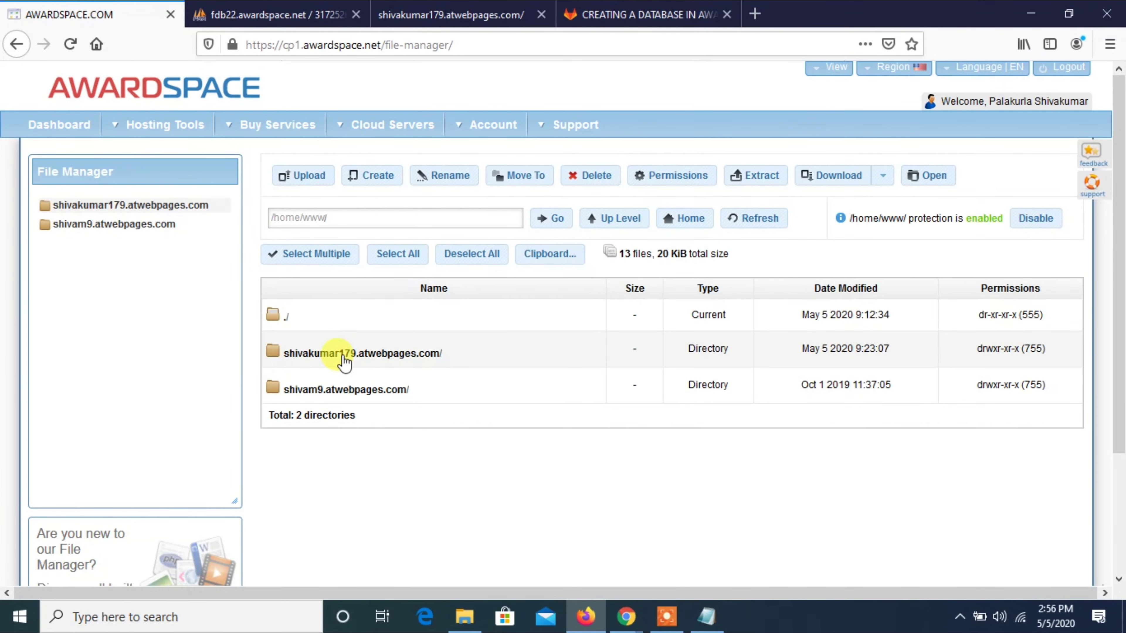
left_click(344, 358)
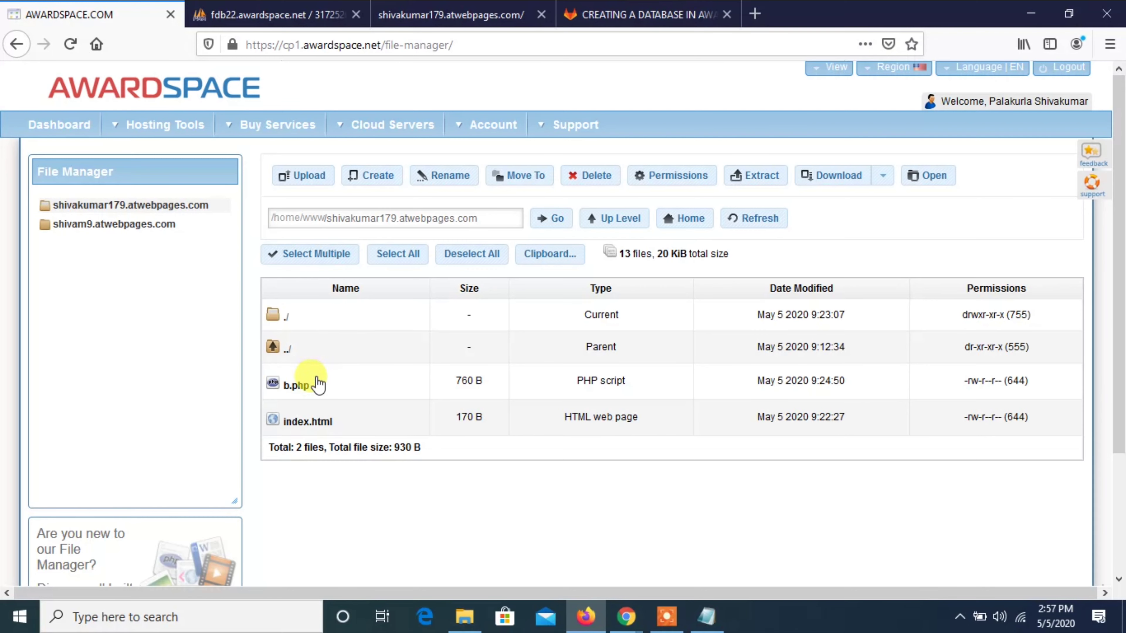
left_click(316, 383)
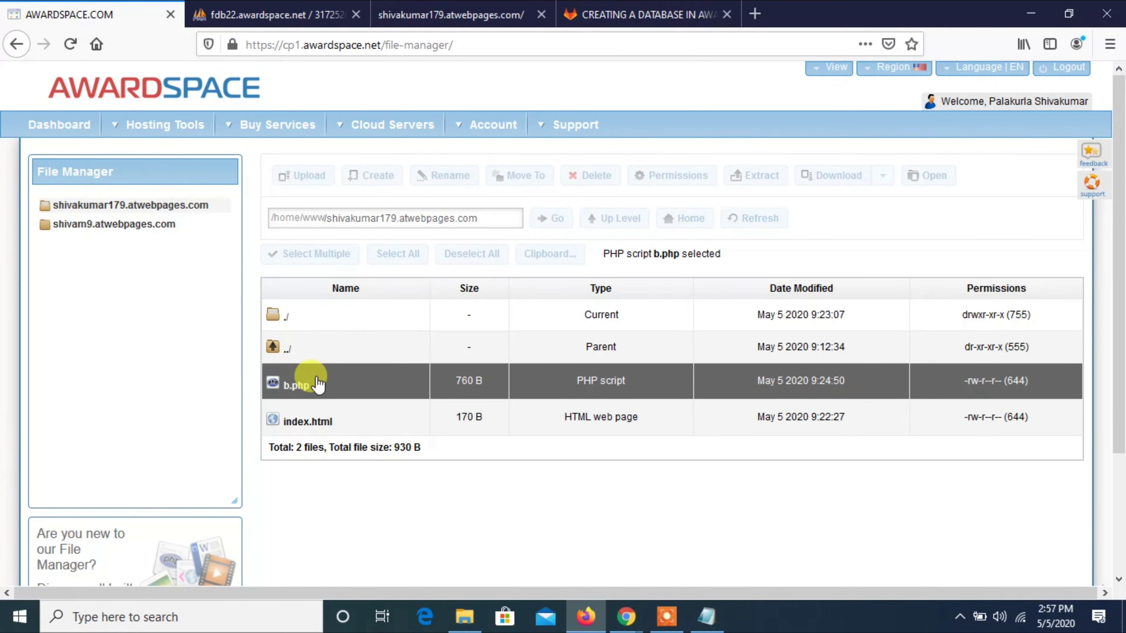
Open b.php and replace the placeholder $servername with the host fdb22.awardspace.net from the note.
double_click(317, 383)
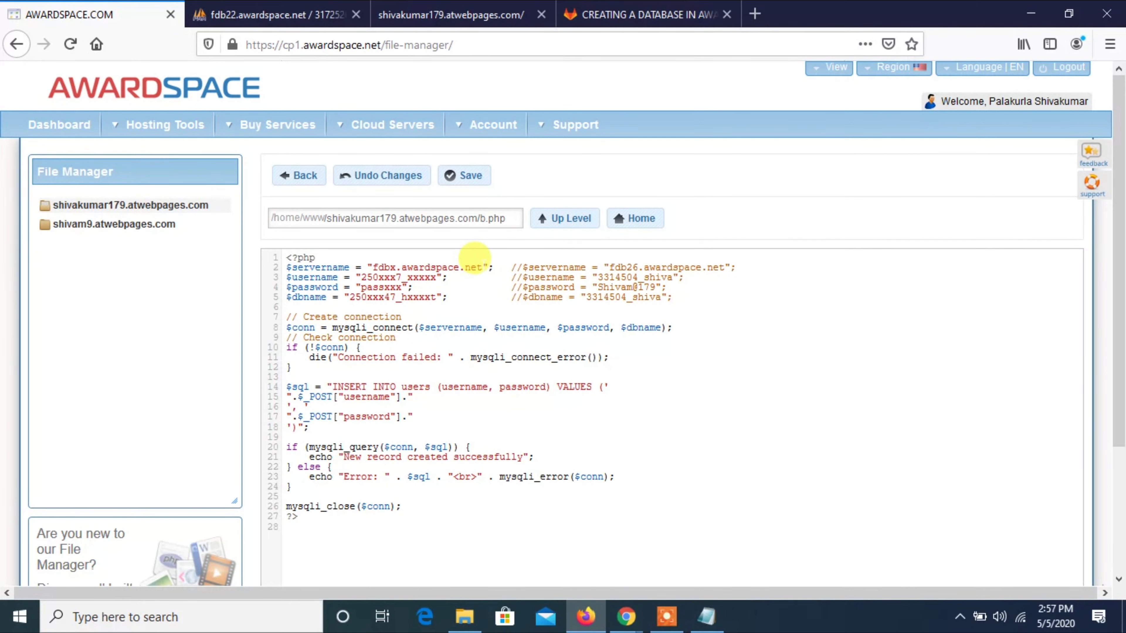
left_click_drag(481, 265, 377, 265)
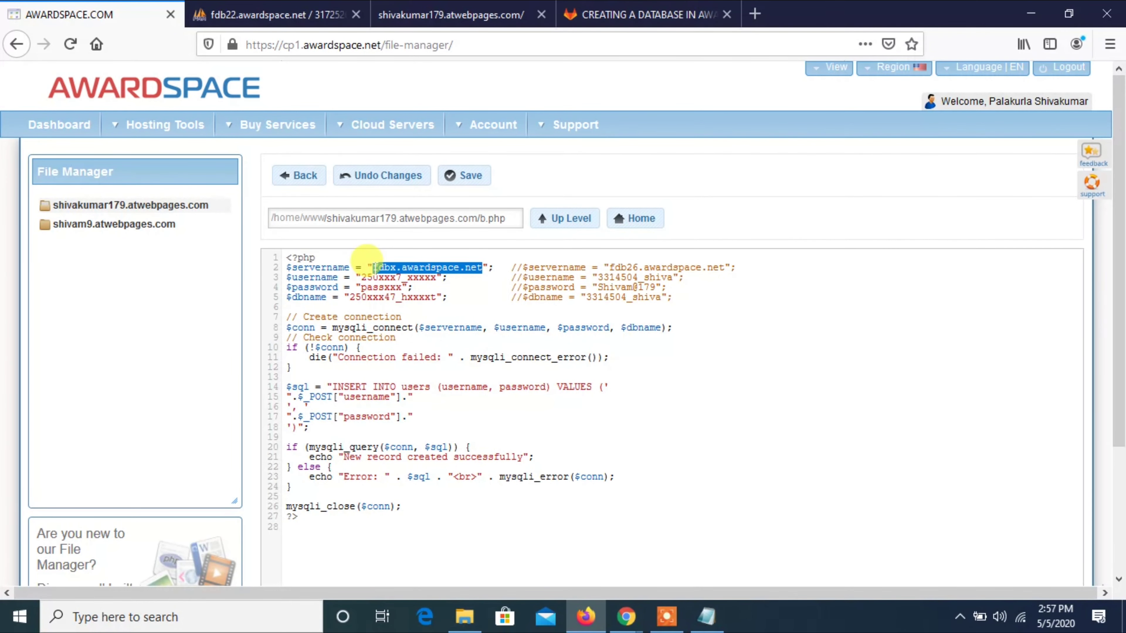
key("BackSpace")
key("alt+Tab")
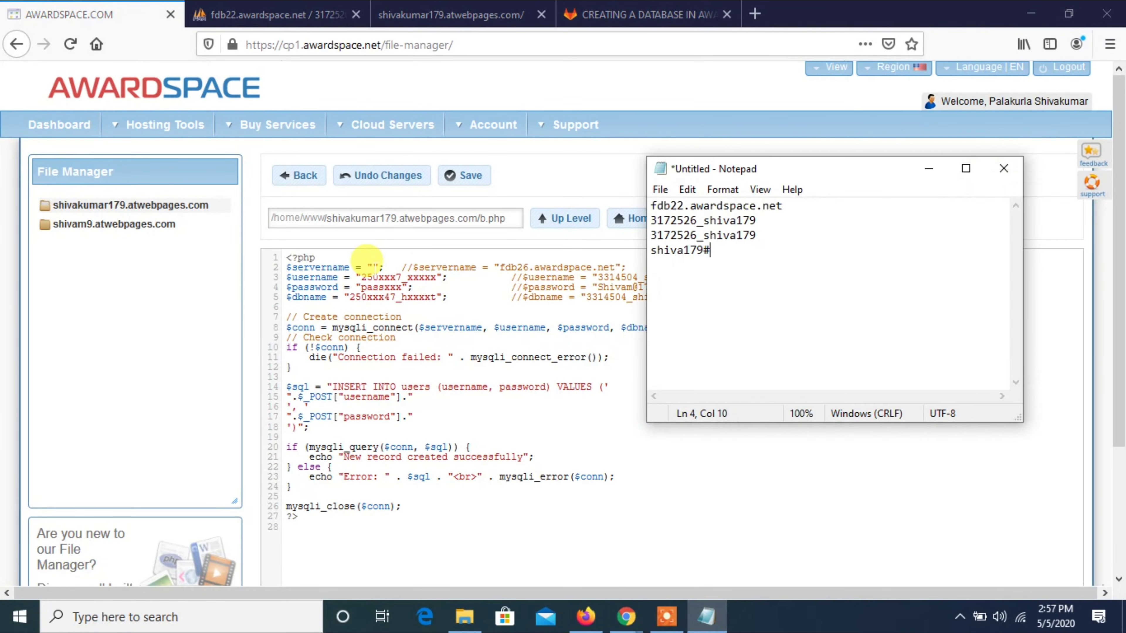
double_click(749, 206)
double_click(749, 206)
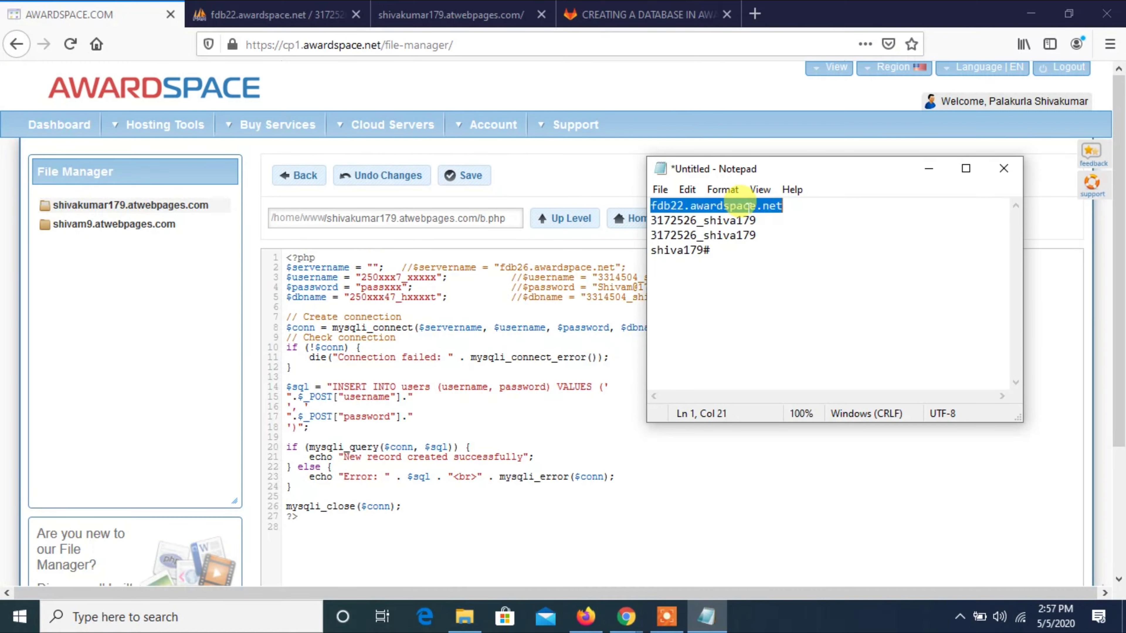
double_click(749, 206)
double_click(749, 206)
key("ctrl+x")
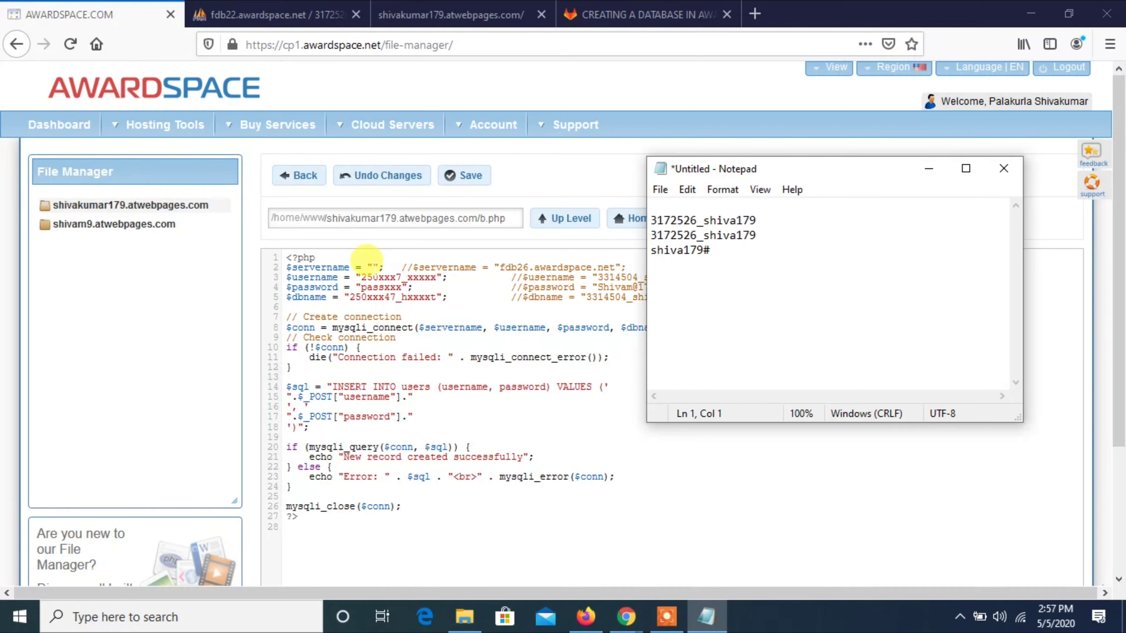
left_click(364, 264)
key("ctrl+v")
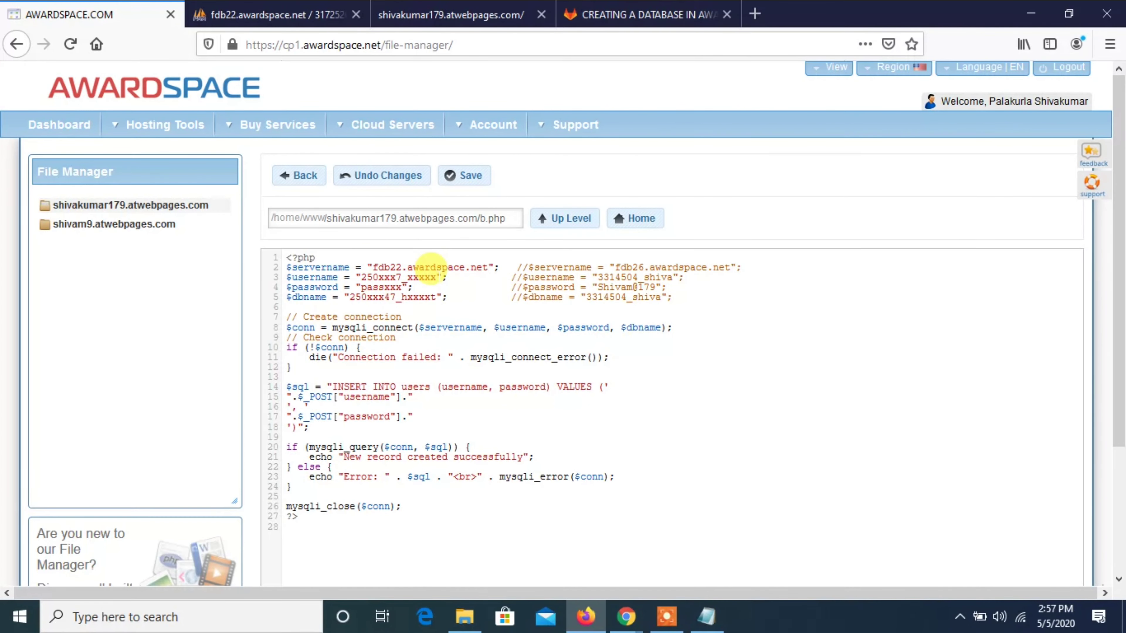
Replace the placeholder $username with the database user name from the note.
left_click_drag(436, 277, 362, 278)
key("BackSpace")
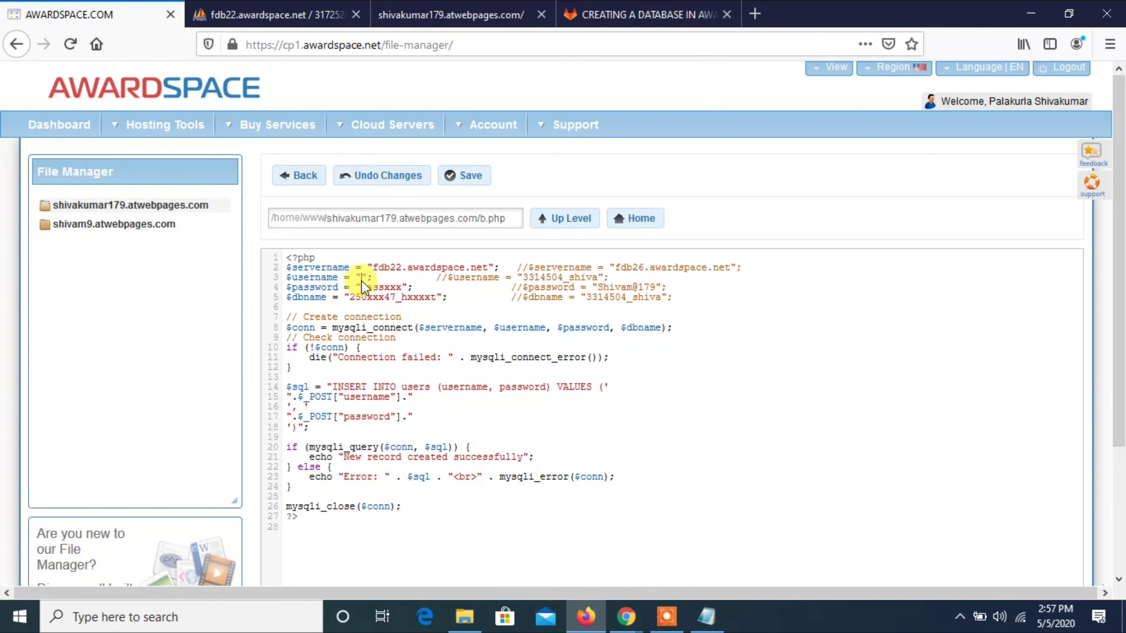
key("alt+Tab")
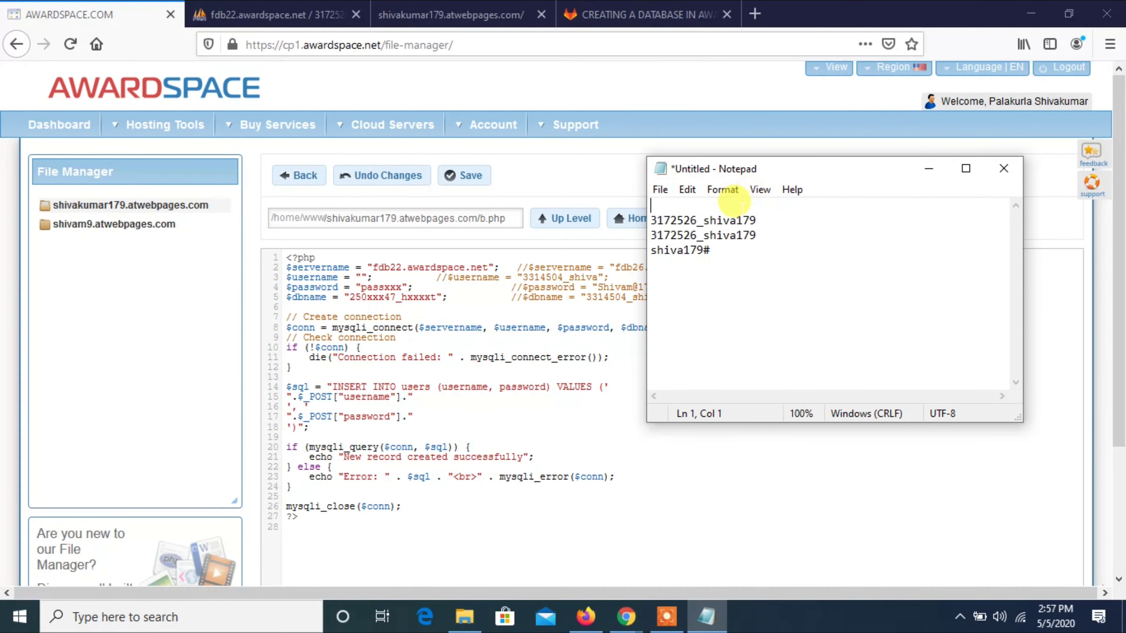
left_click(729, 218)
double_click(729, 219)
key("ctrl+x")
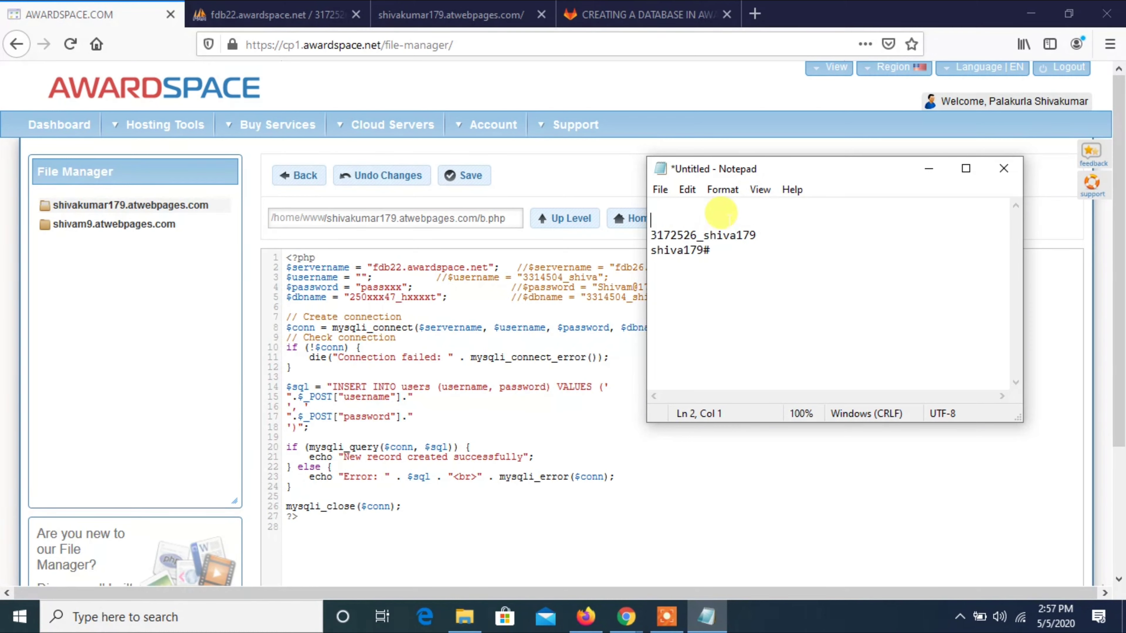
key("alt+Tab")
key("ctrl+v")
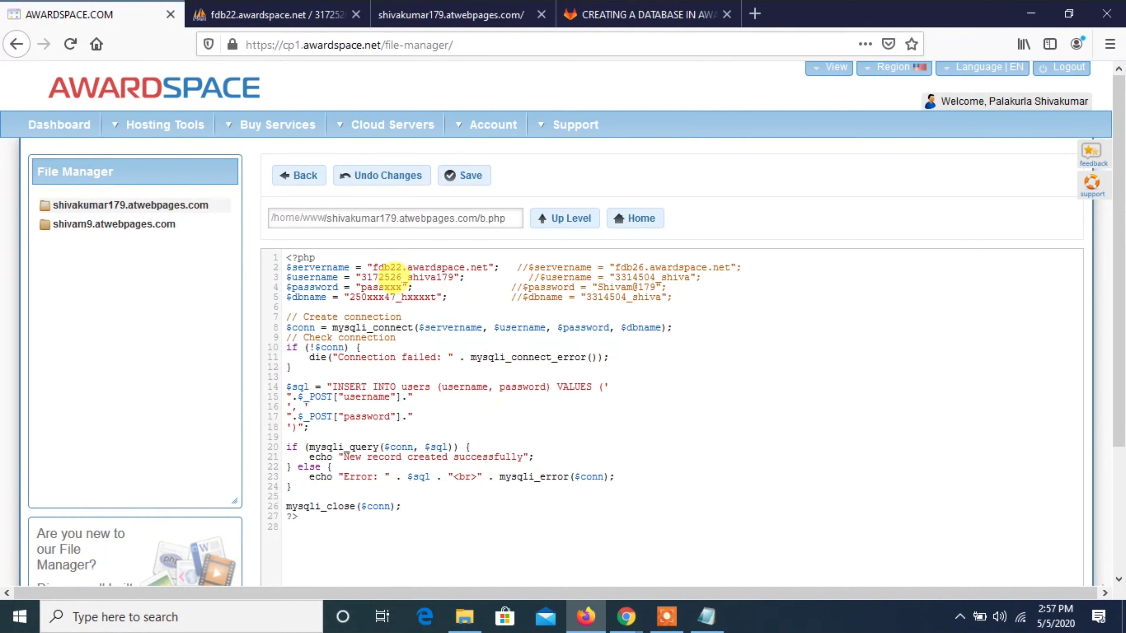
Replace the placeholder $password with the database password from the note.
left_click_drag(401, 288, 362, 289)
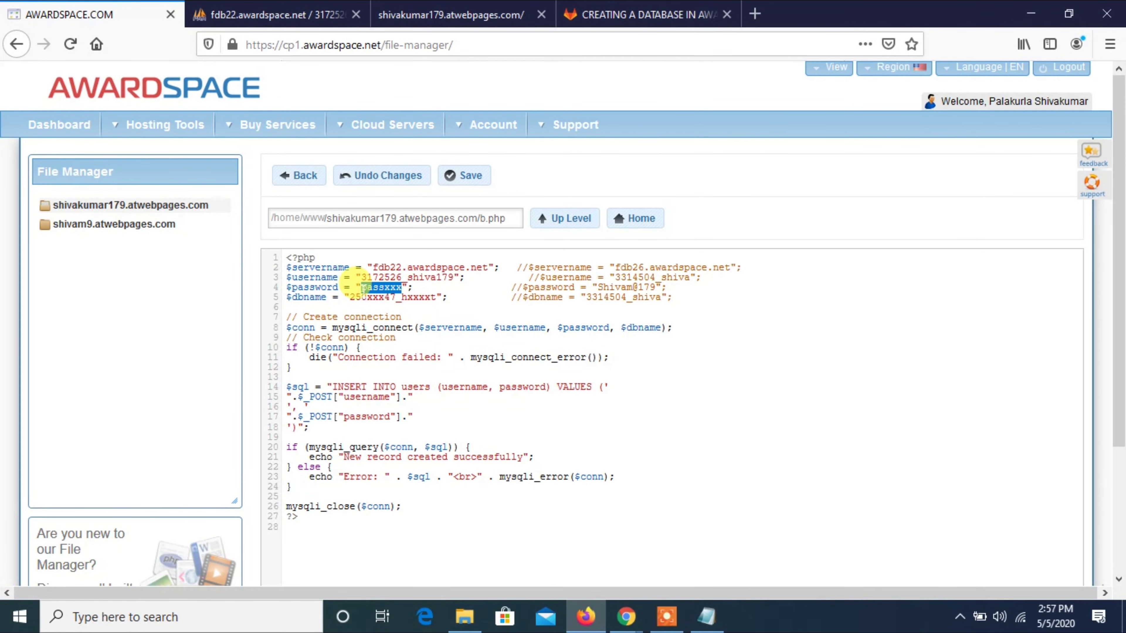
key("BackSpace")
key("alt+Tab")
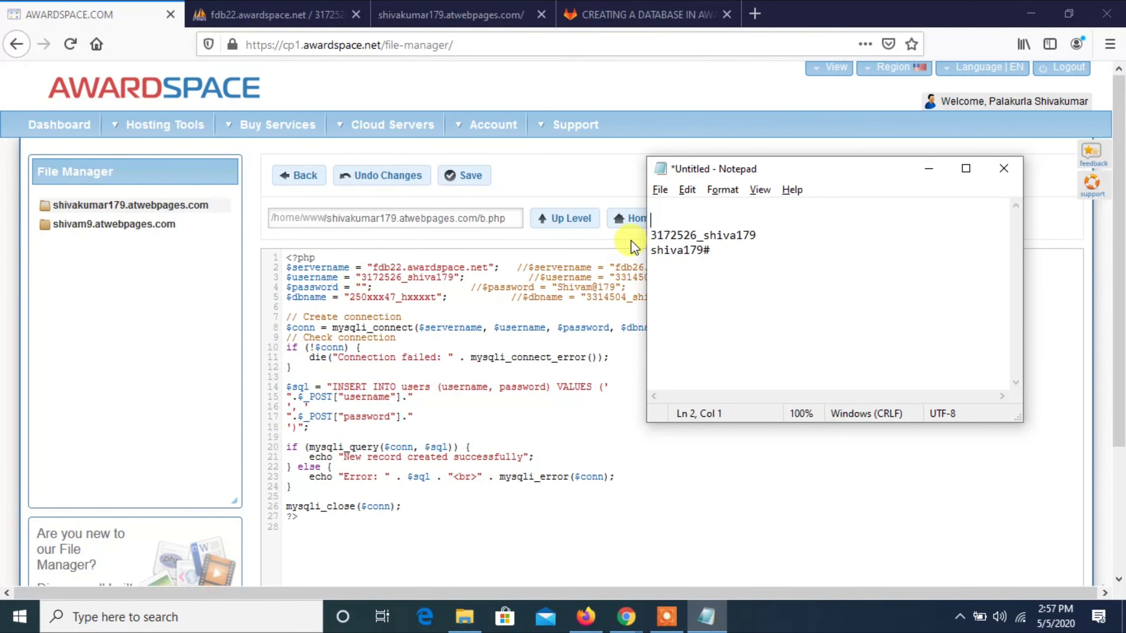
double_click(660, 251)
left_click(660, 251)
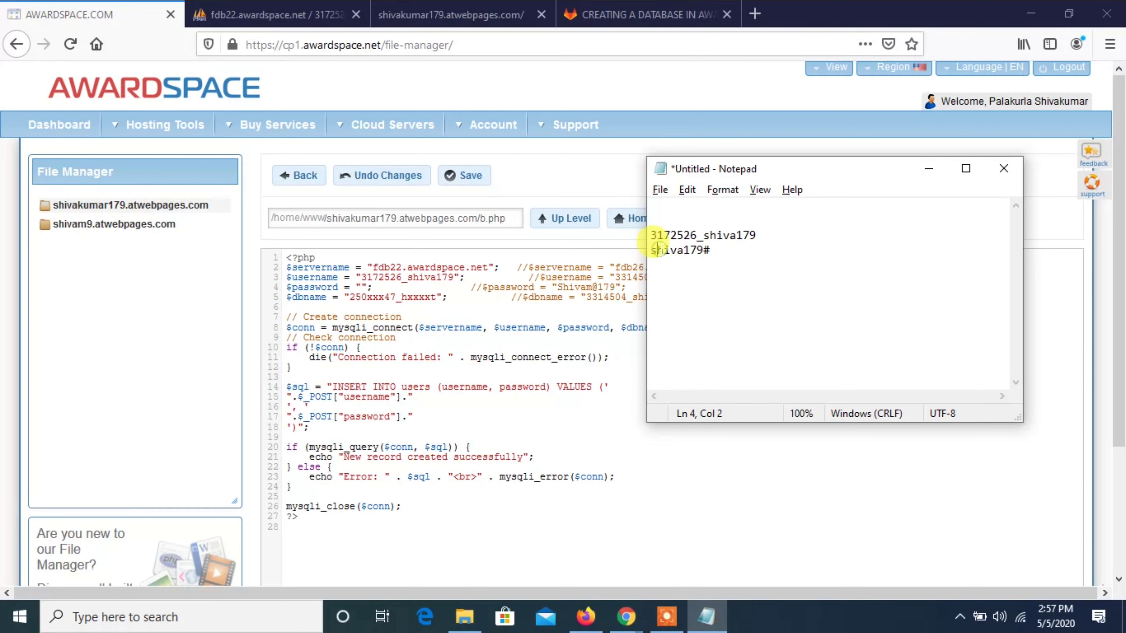
double_click(660, 251)
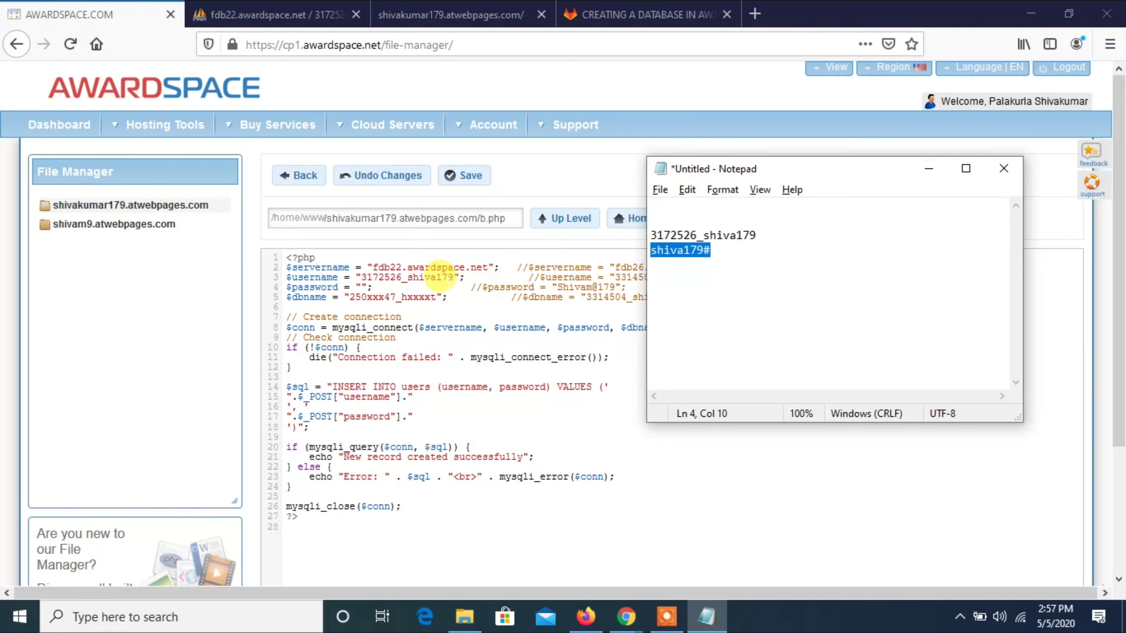
left_click(357, 283)
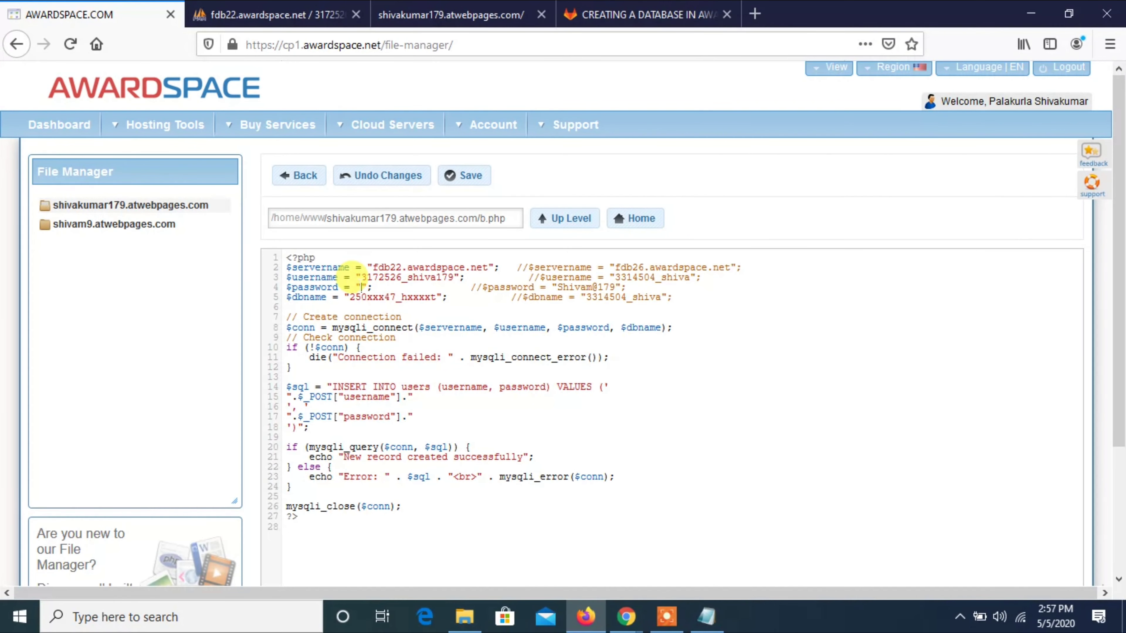
key("ctrl+v")
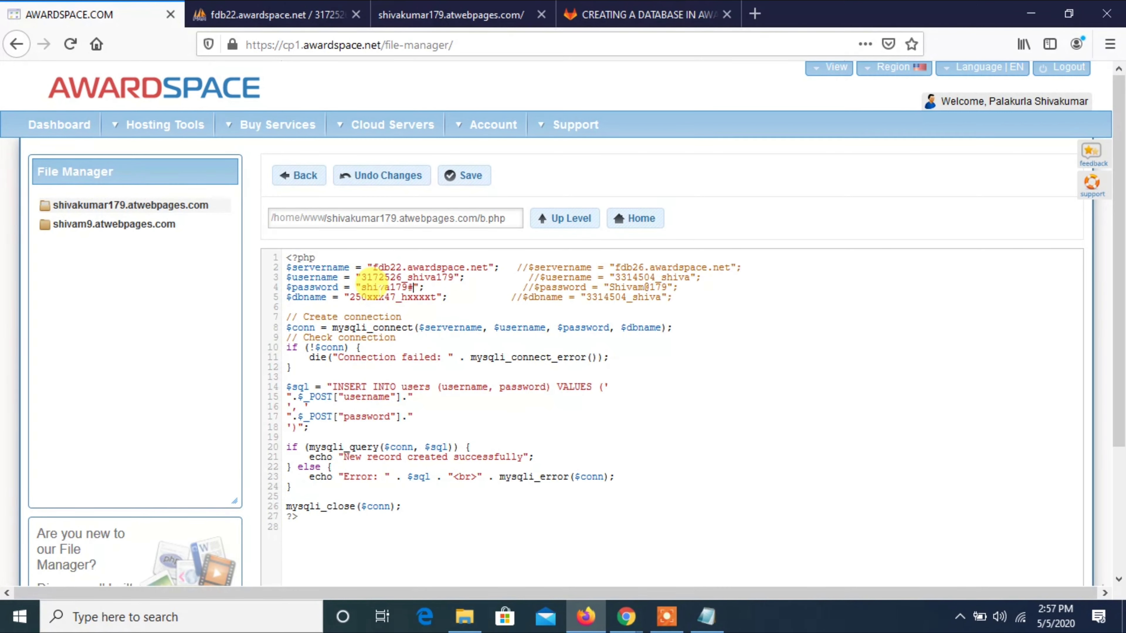
Paste the real database name over the $dbname placeholder on line 5.
key("alt+Tab")
left_click(703, 231)
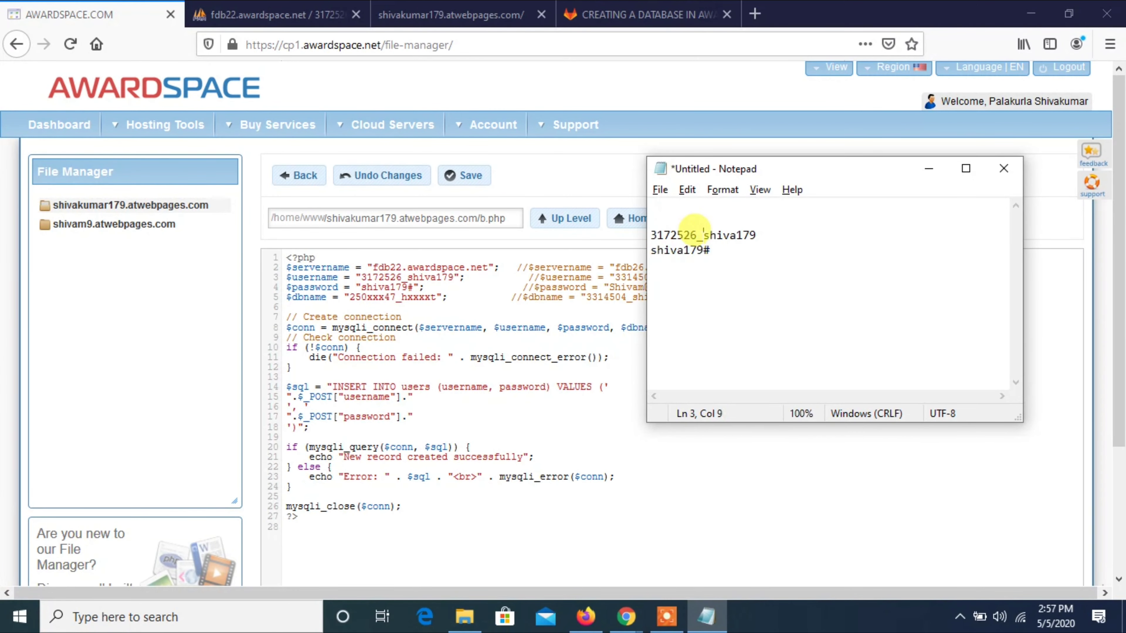
double_click(703, 232)
left_click(703, 234)
double_click(703, 234)
double_click(703, 235)
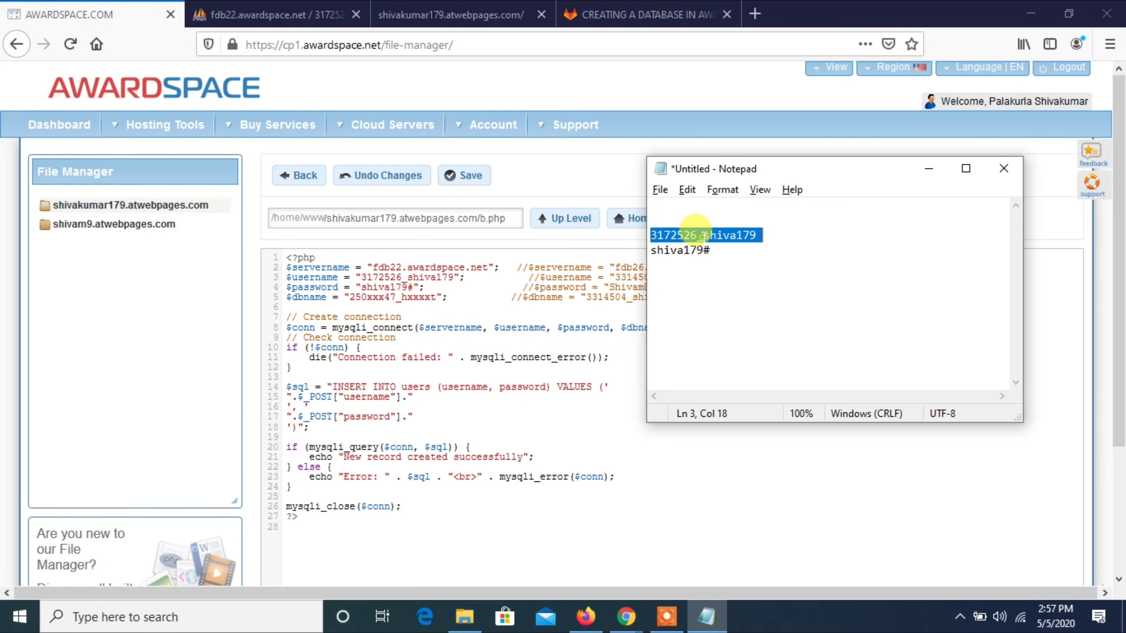
key("ctrl+x")
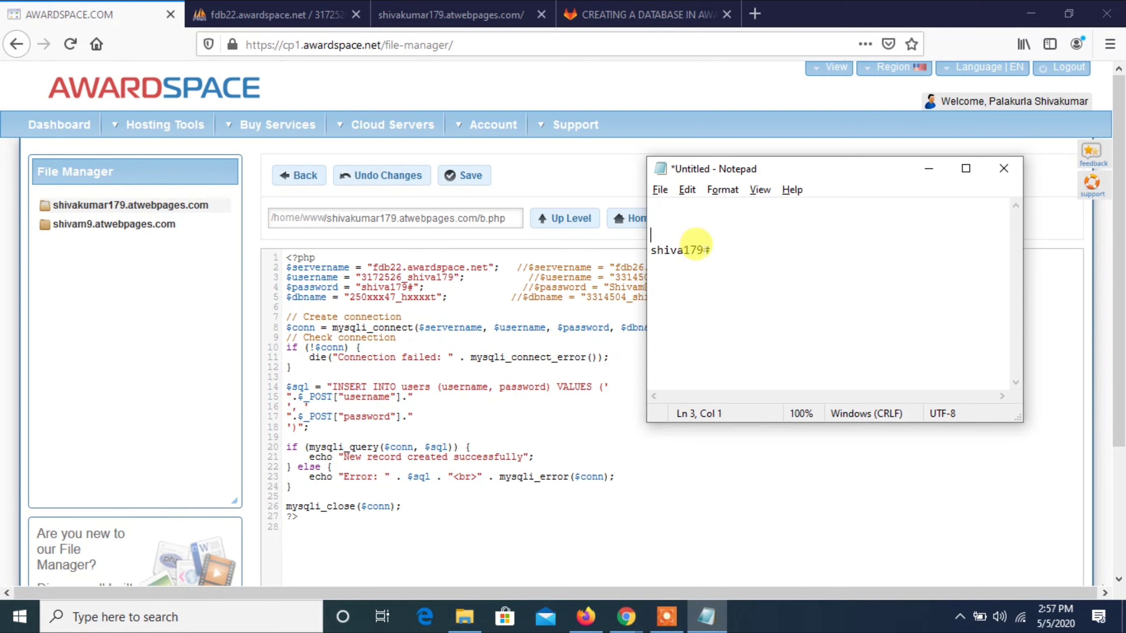
left_click(381, 296)
triple_click(382, 297)
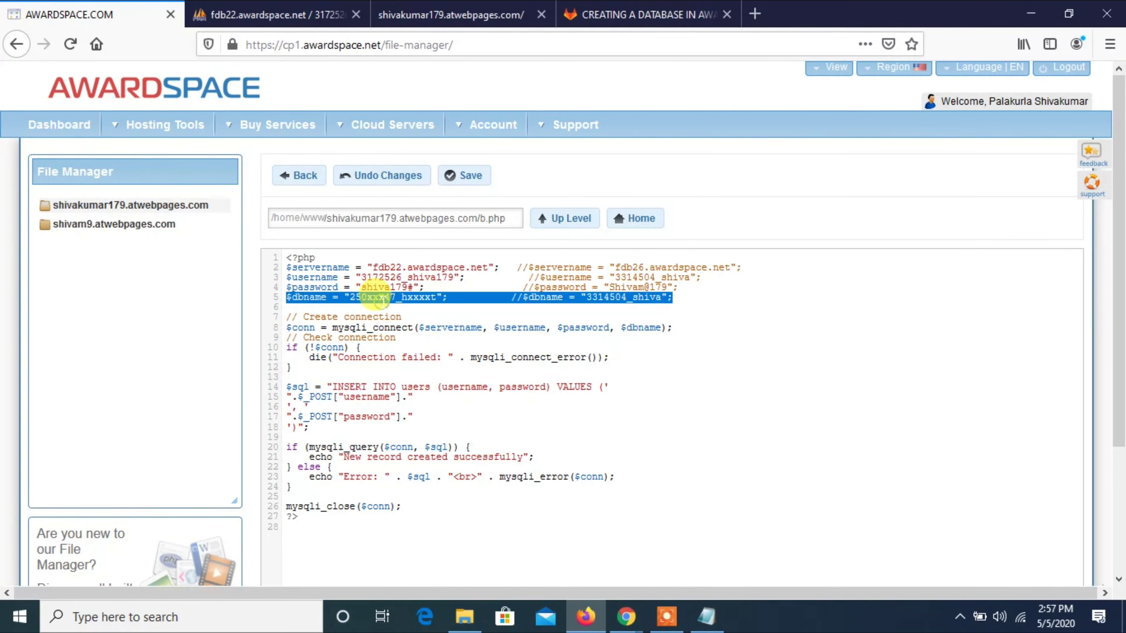
left_click(384, 300)
left_click_drag(437, 297, 346, 298)
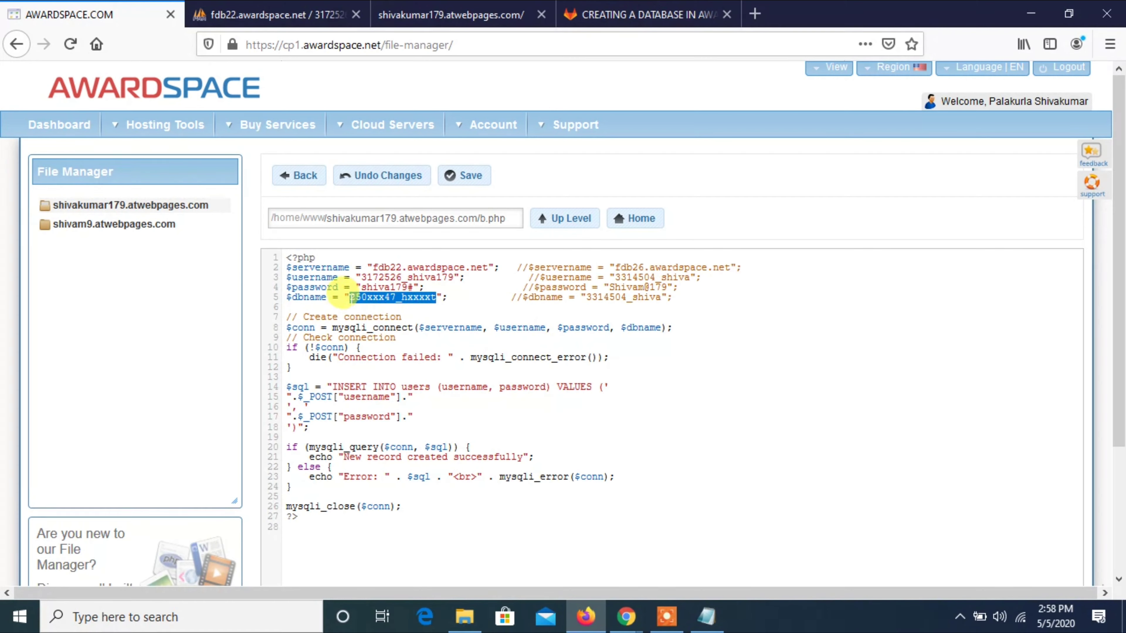
key("ctrl+v")
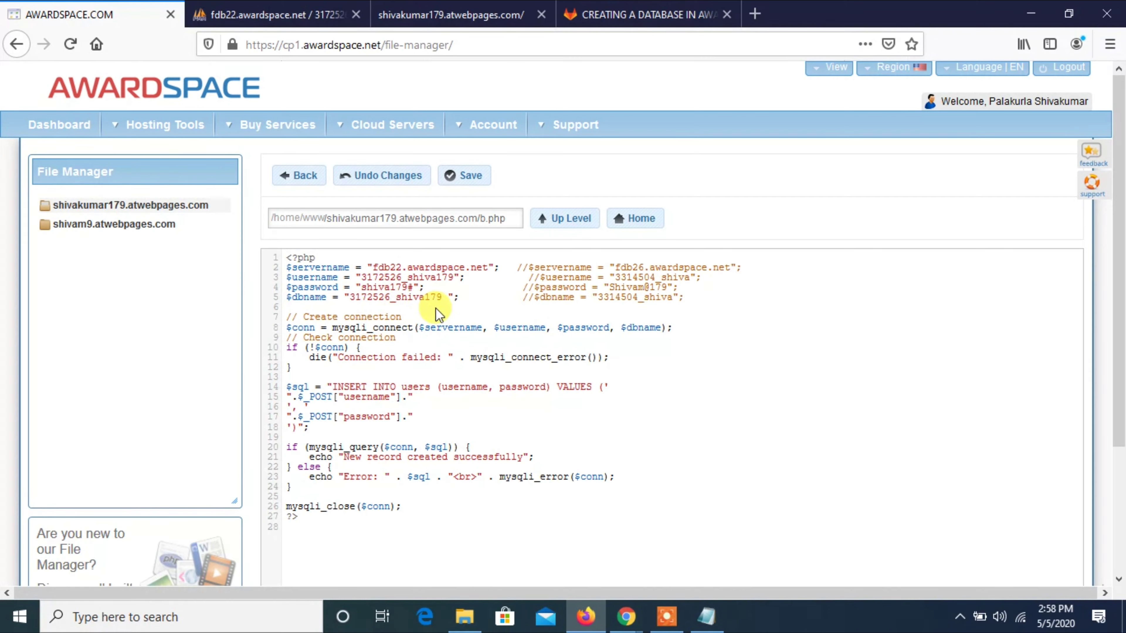
left_click(456, 336)
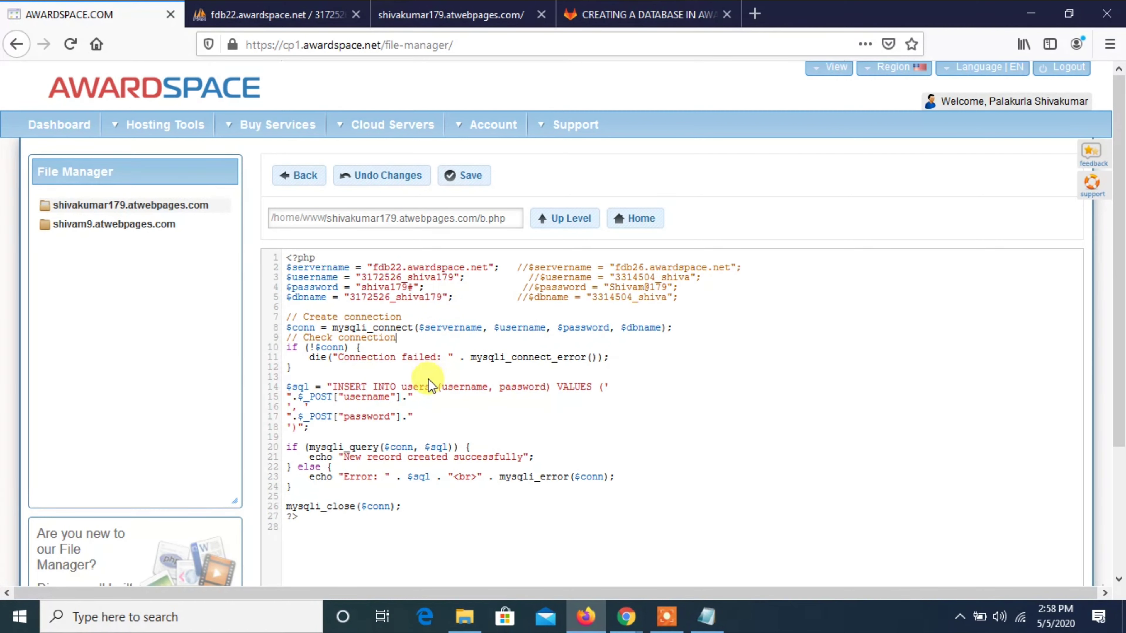
Check the users table name and username/password fields in the INSERT query against phpMyAdmin.
double_click(423, 387)
left_click(248, 14)
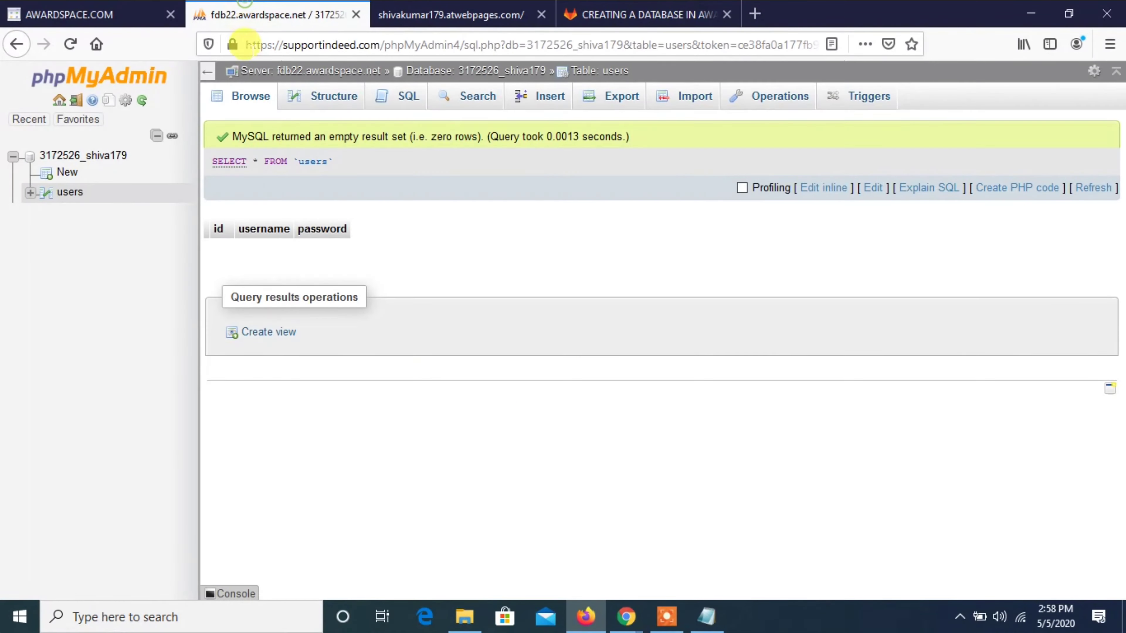
double_click(312, 161)
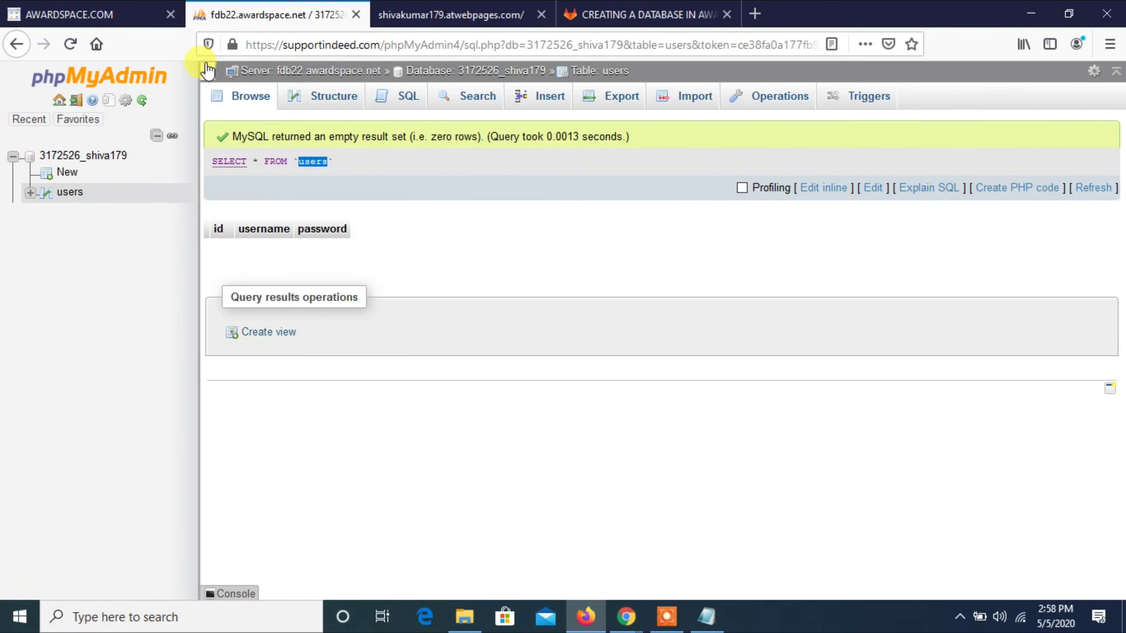
left_click(118, 13)
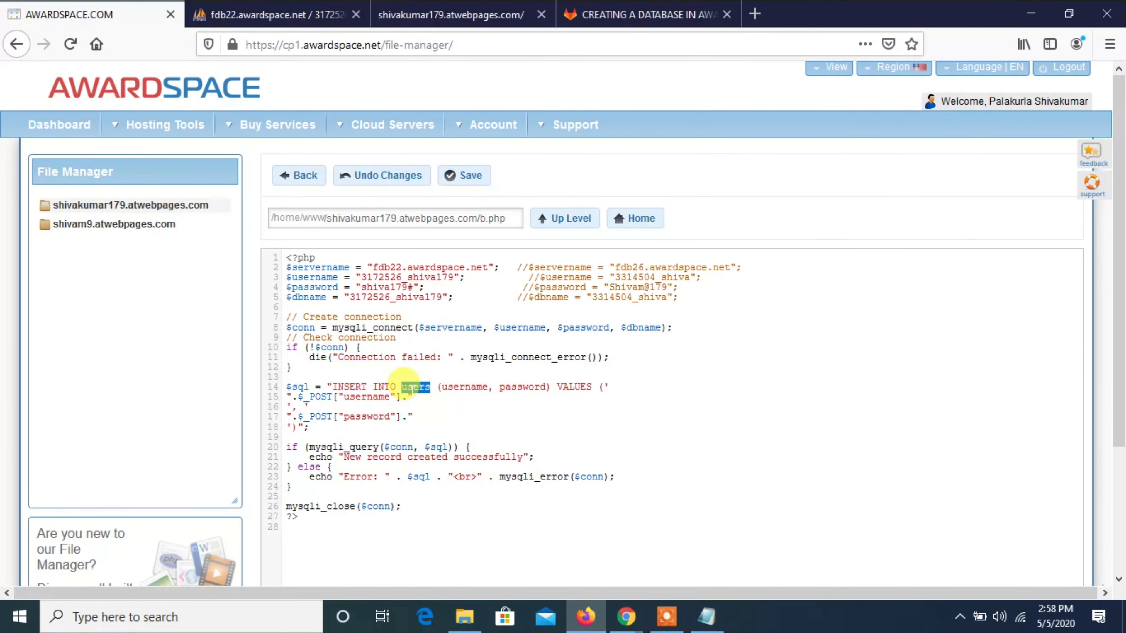
left_click(414, 435)
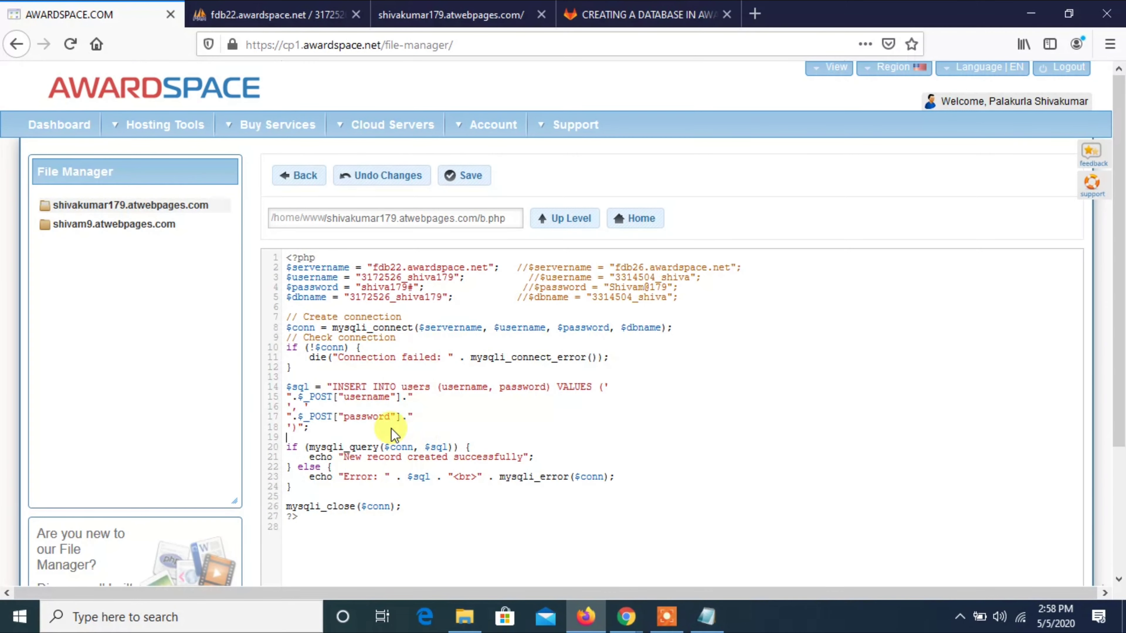
double_click(366, 397)
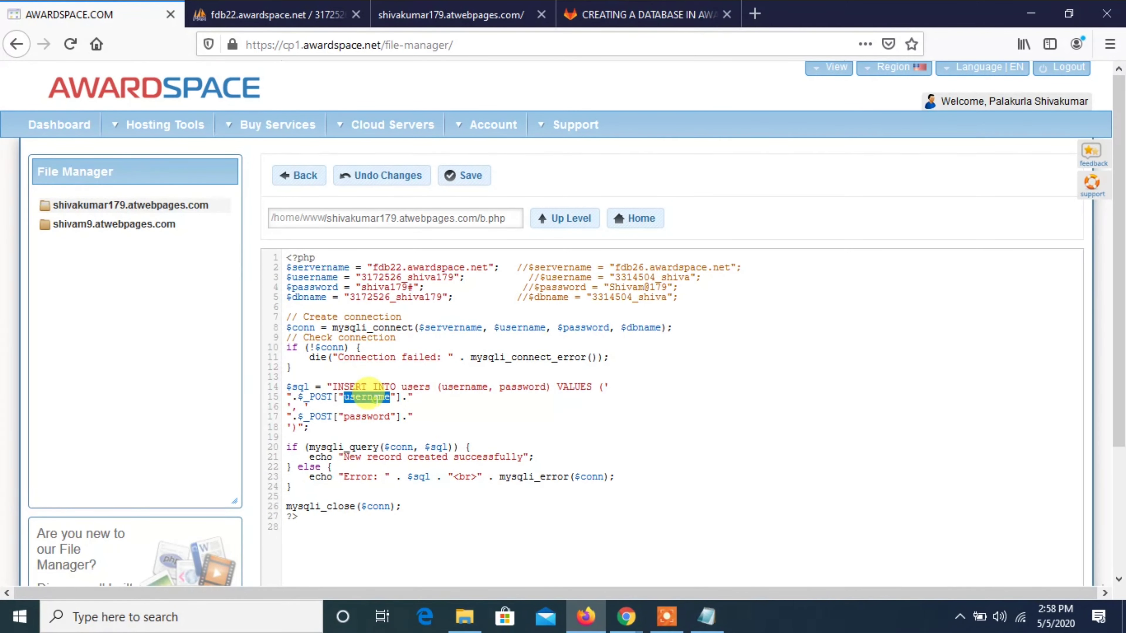
left_click(369, 425)
double_click(367, 417)
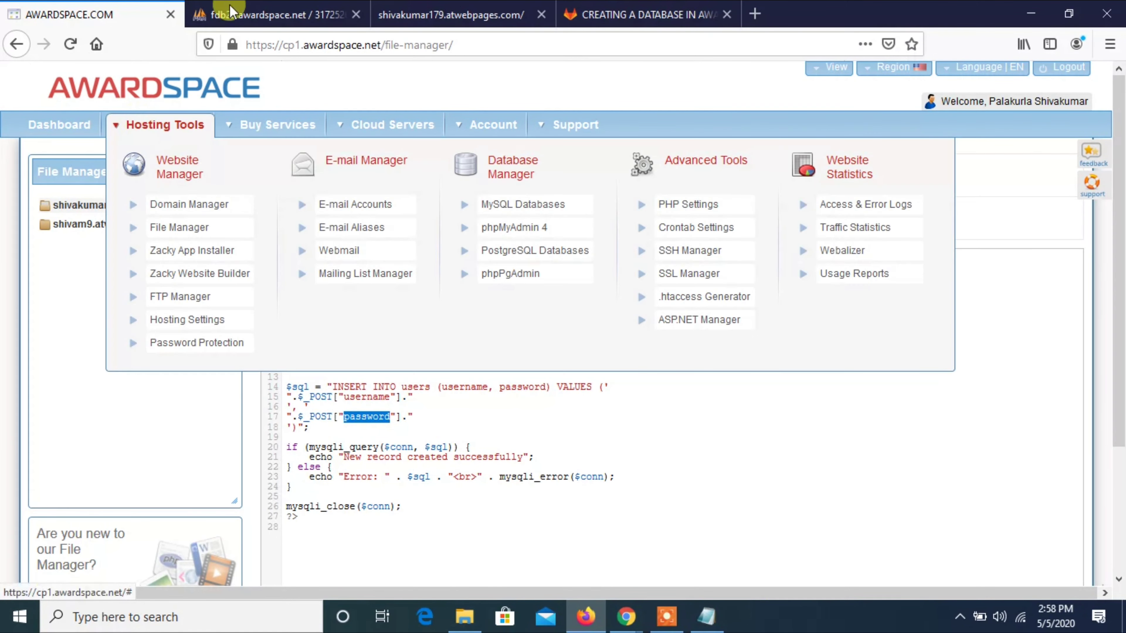
Re-compare the column names with phpMyAdmin, review the success message, and save b.php.
left_click(259, 15)
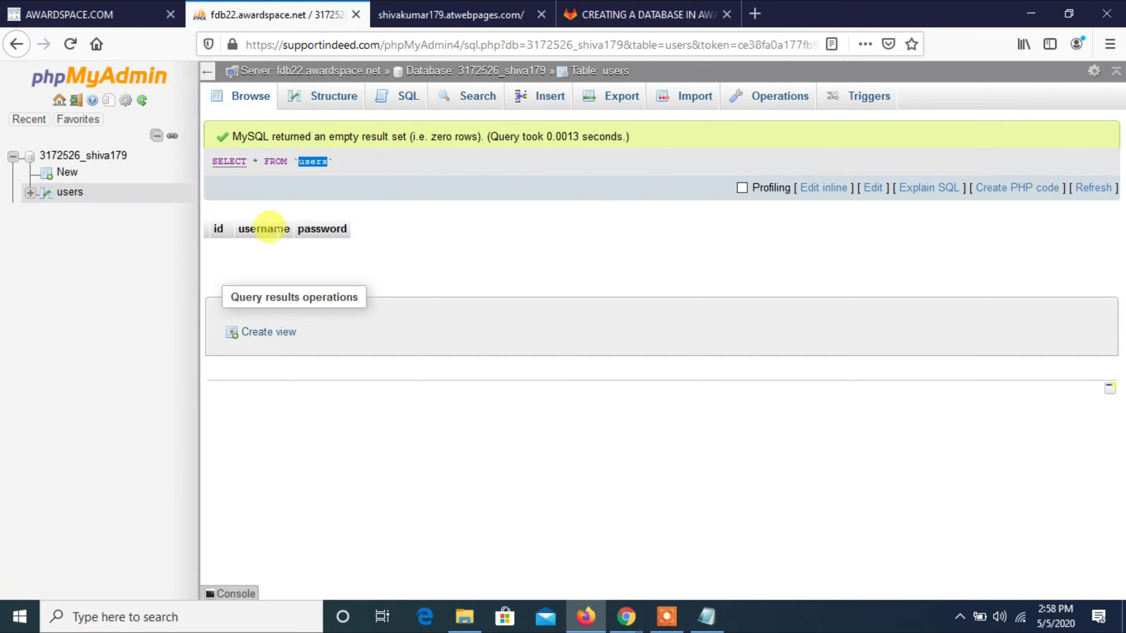
left_click(278, 230)
left_click(102, 15)
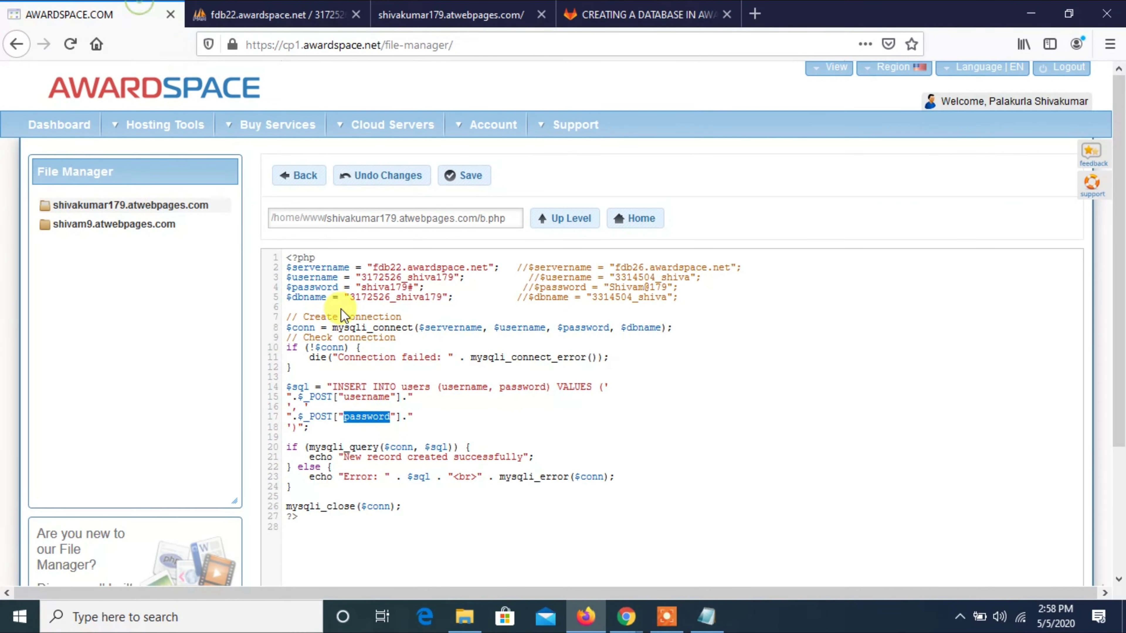
left_click(396, 491)
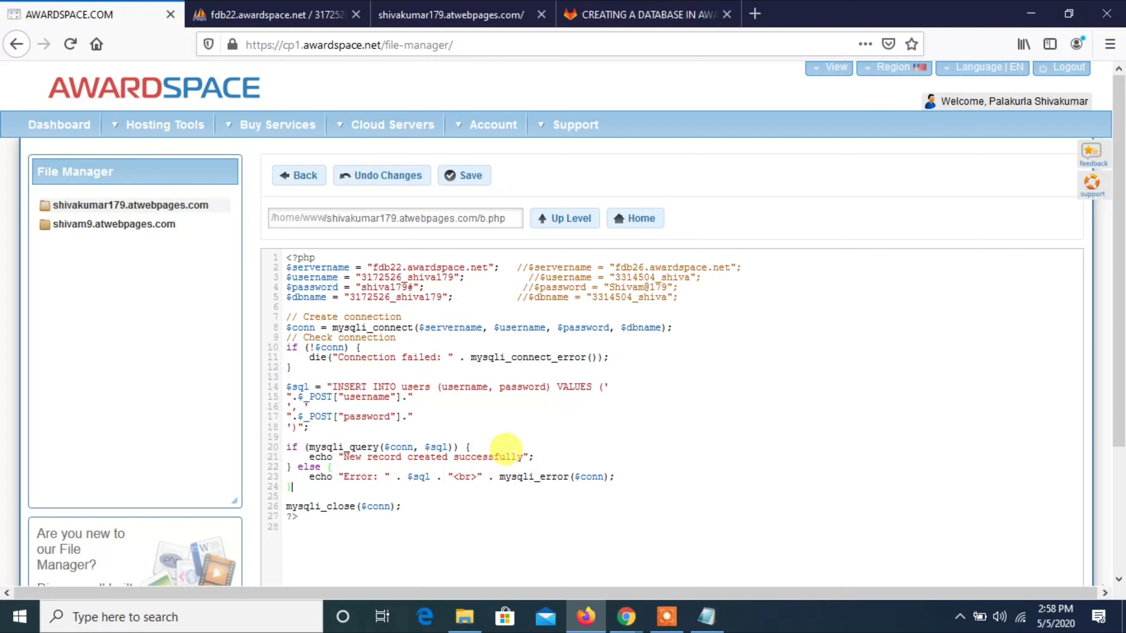
left_click_drag(523, 457, 337, 455)
left_click(337, 455)
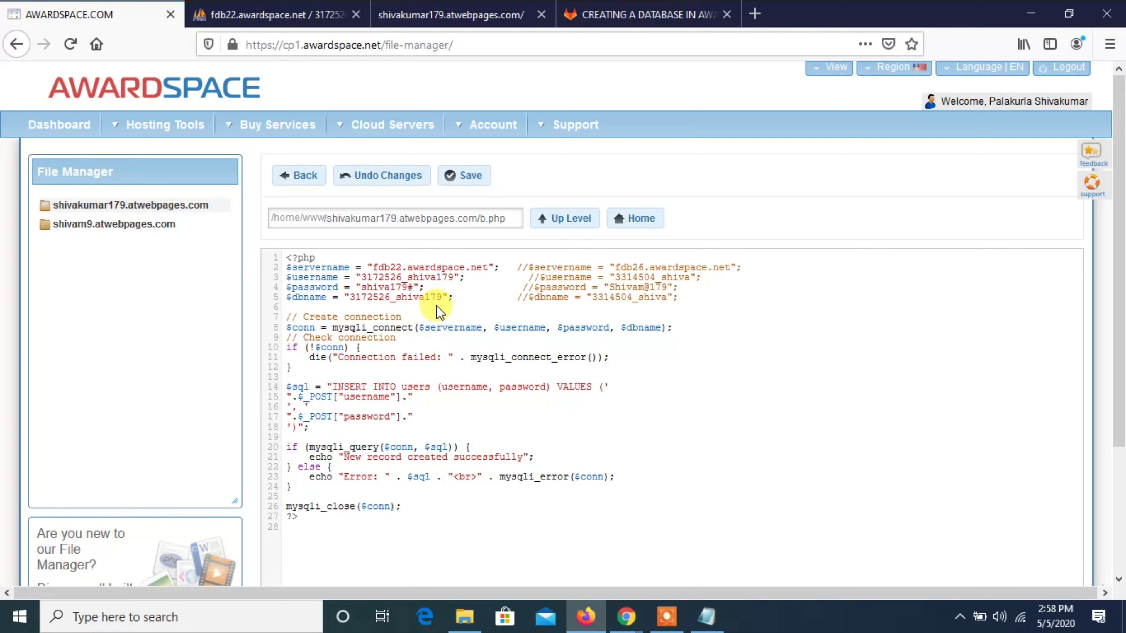
left_click(292, 7)
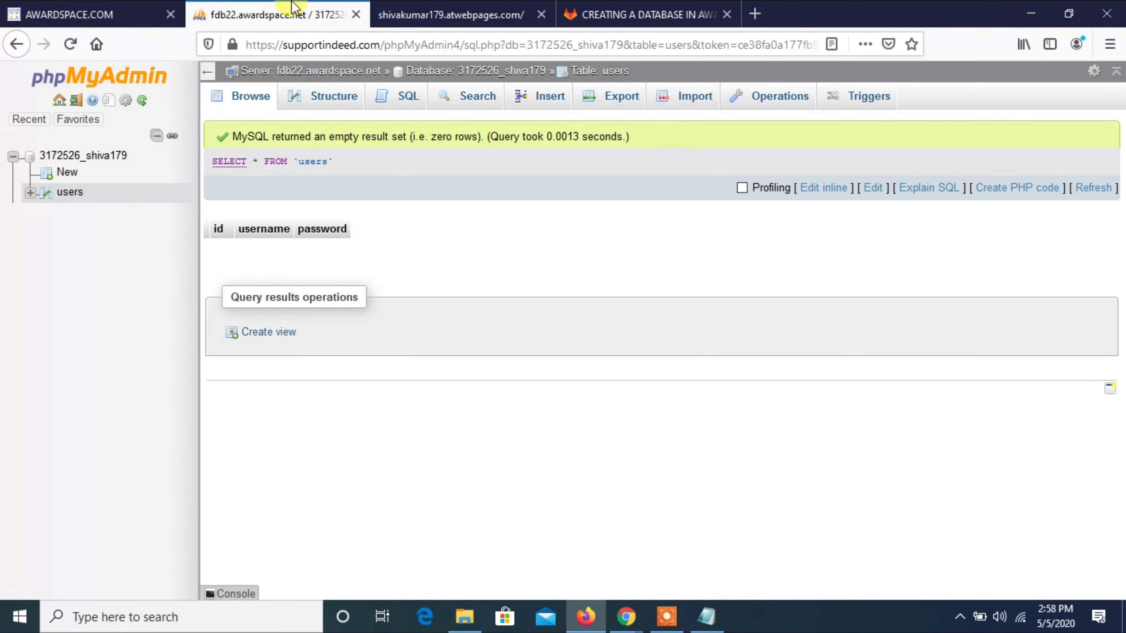
left_click(66, 14)
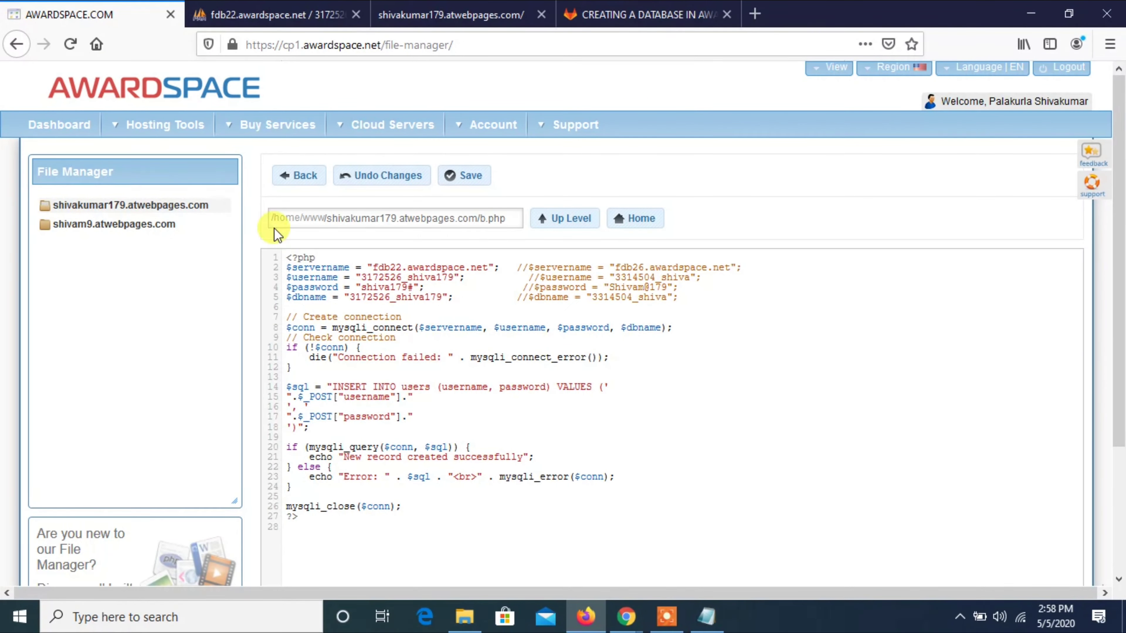
left_click(468, 186)
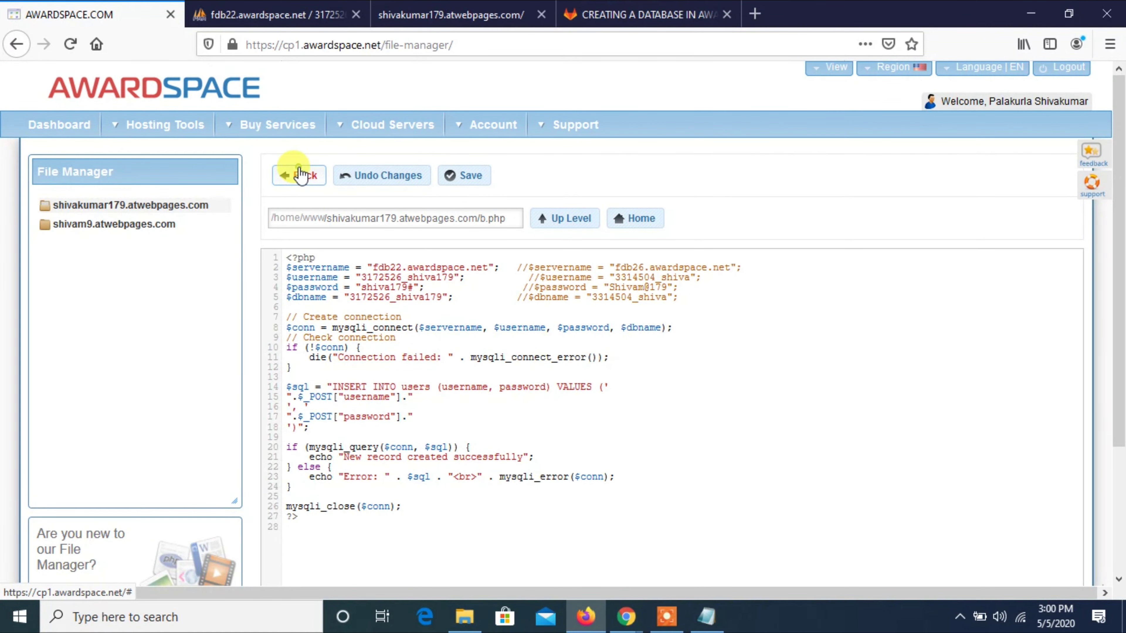
Create a new empty file c.php in the site folder.
left_click(298, 174)
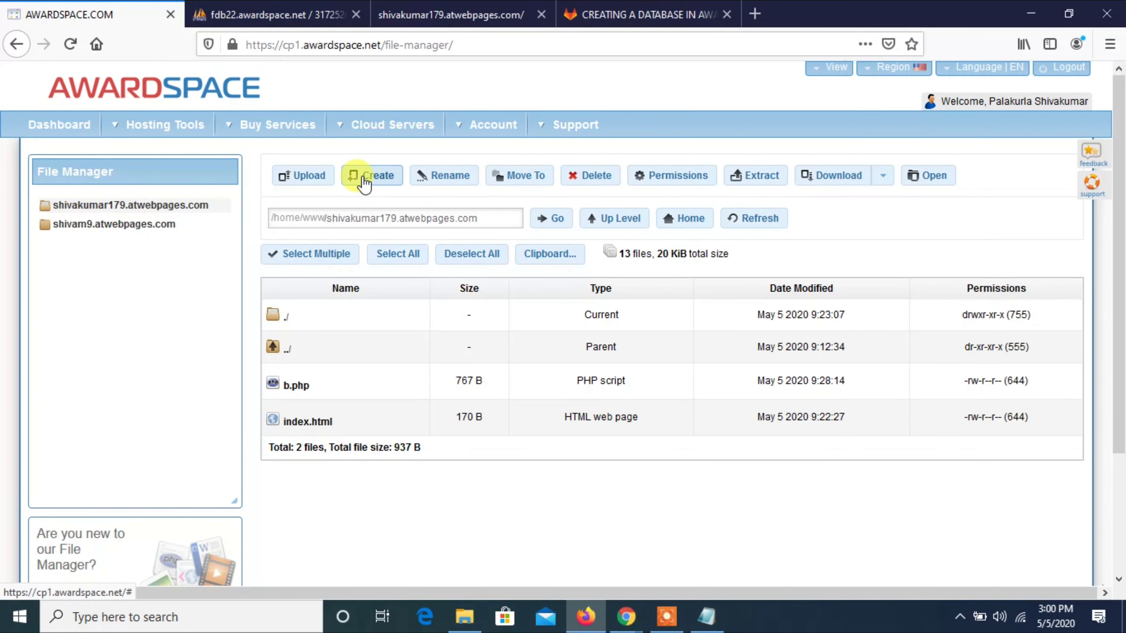
left_click(365, 181)
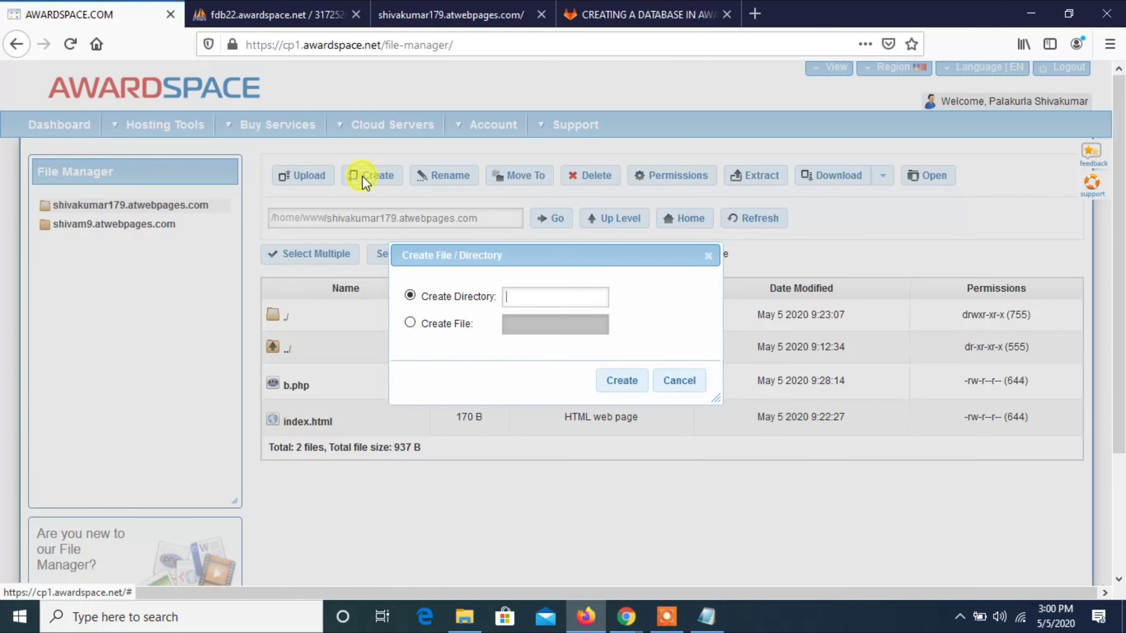
left_click(459, 333)
left_click(522, 324)
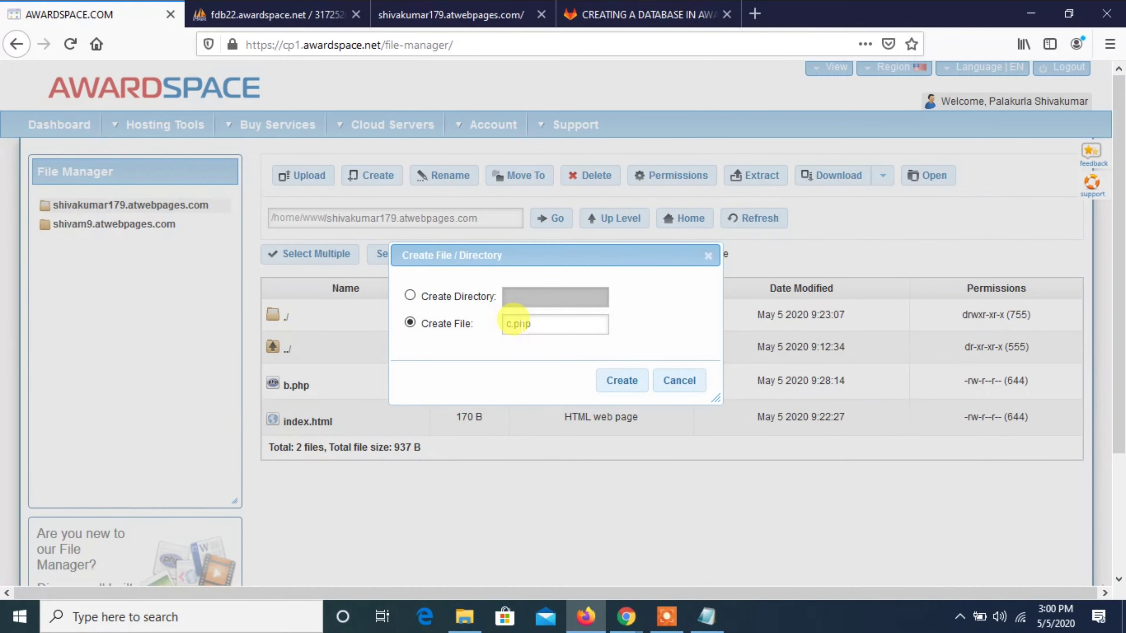
key("Return")
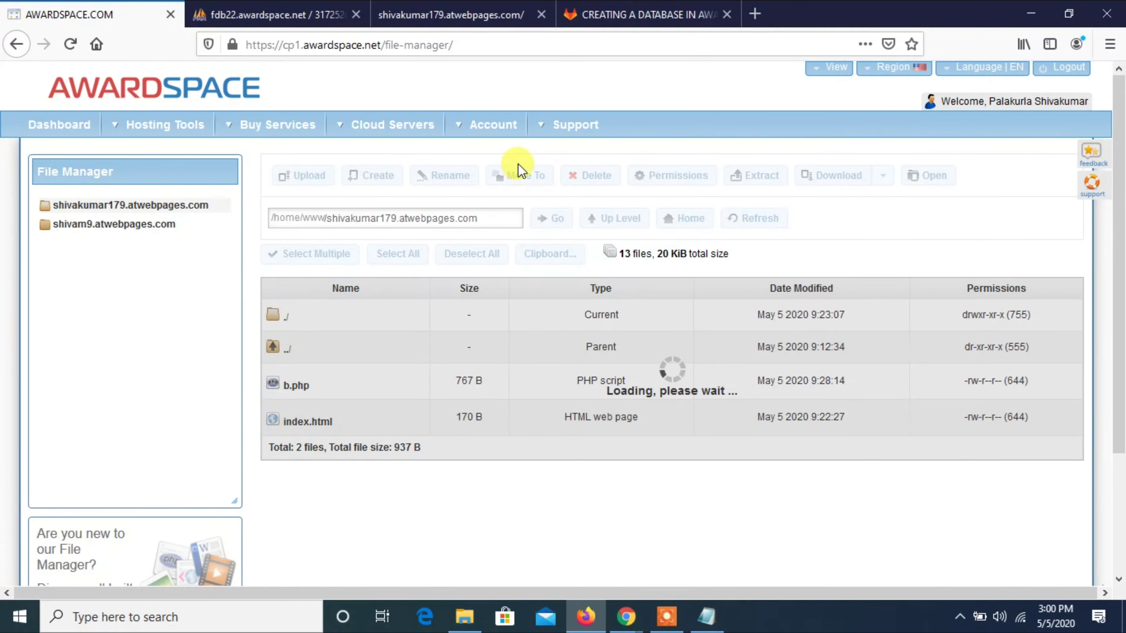
Copy the contents of GitLab's 'php file for see data in database'.
left_click(641, 13)
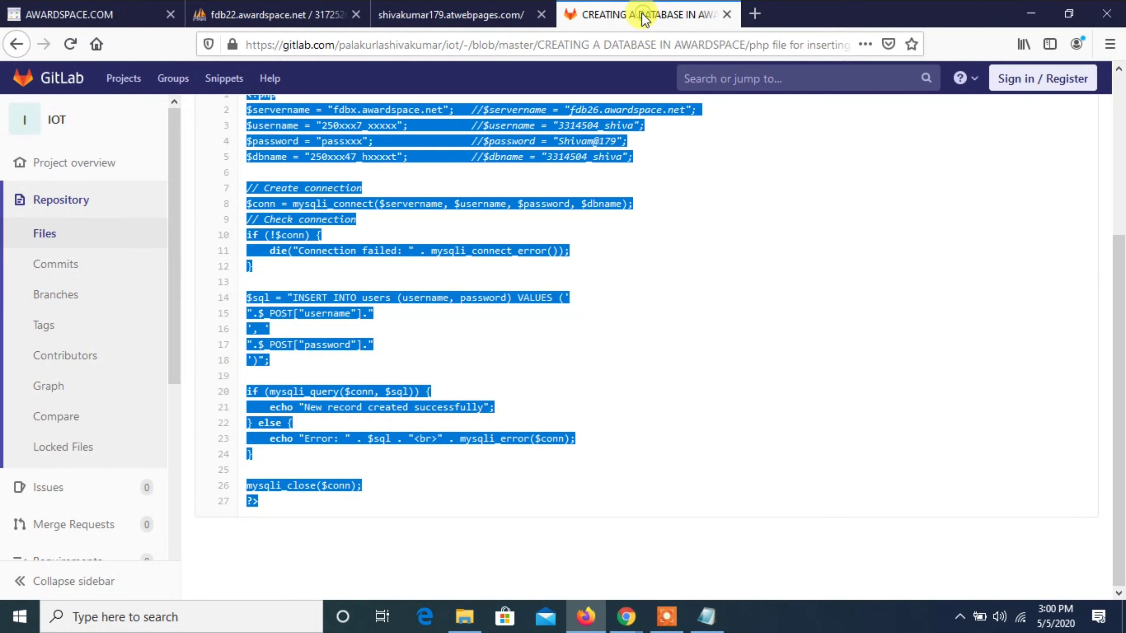
left_click(477, 244)
scroll(478, 246, "up", 5)
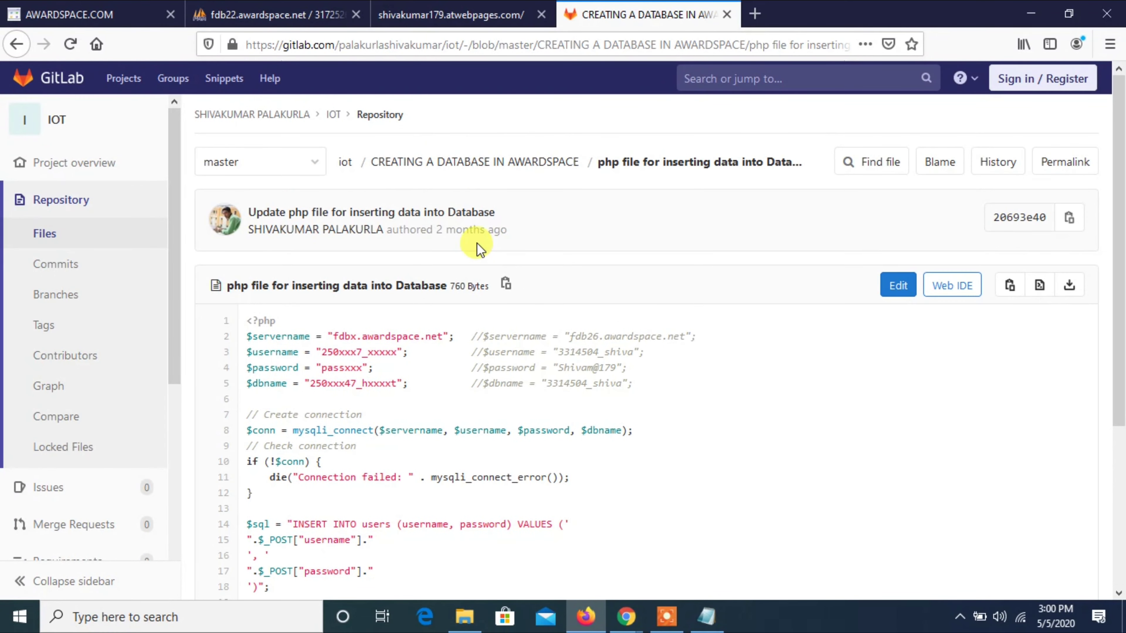
left_click(480, 163)
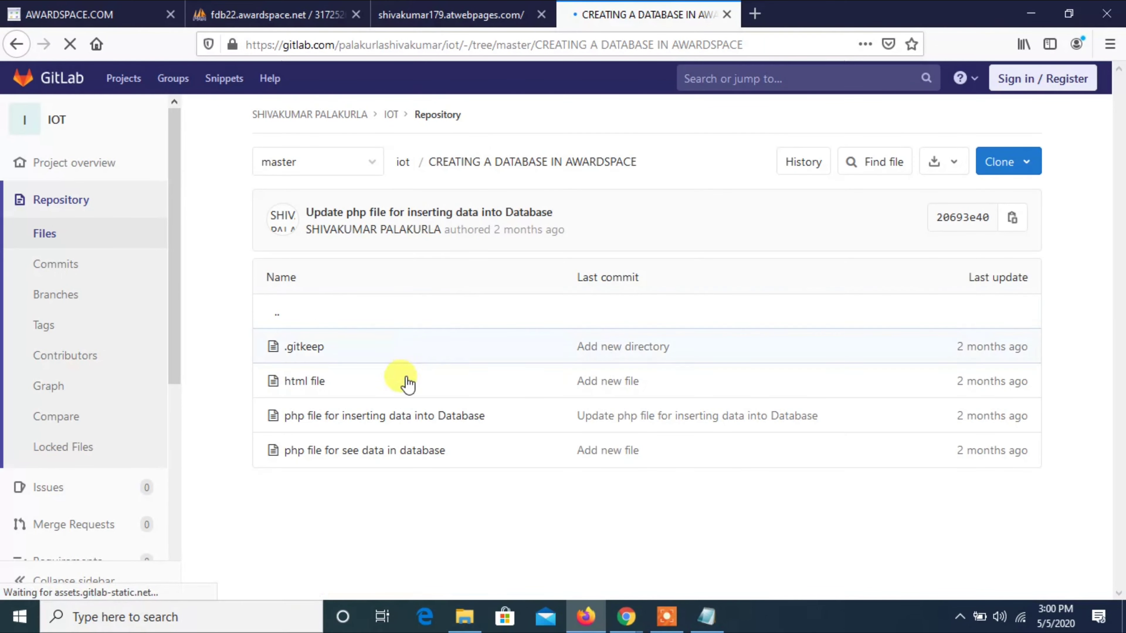
left_click(380, 450)
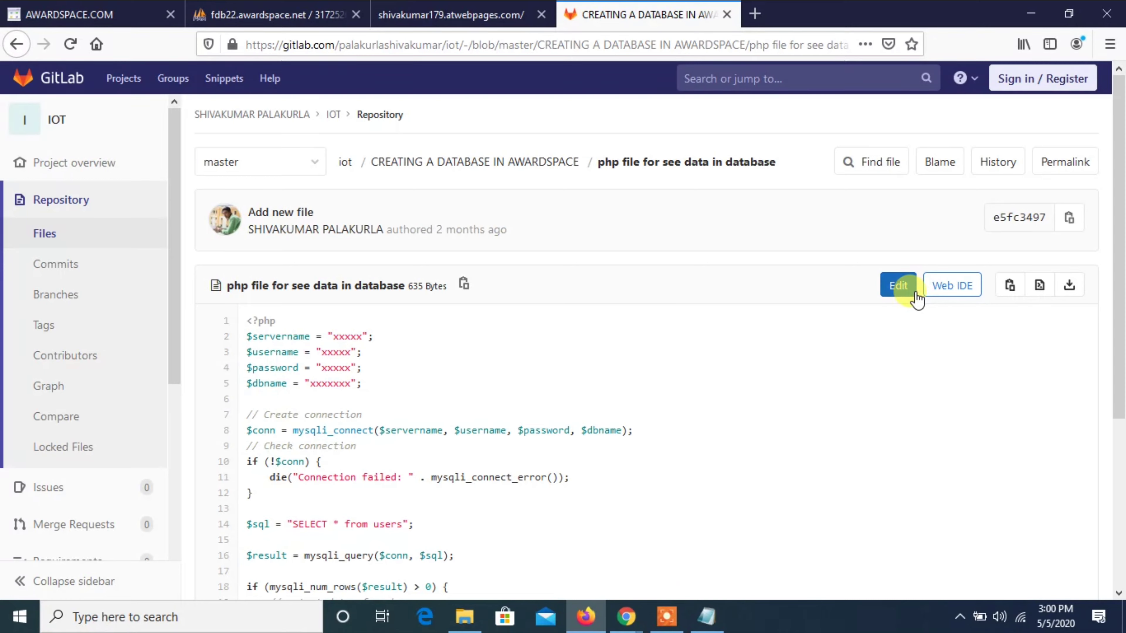
left_click(1009, 286)
Open c.php in the editor, undoing an unwanted paste.
left_click(71, 14)
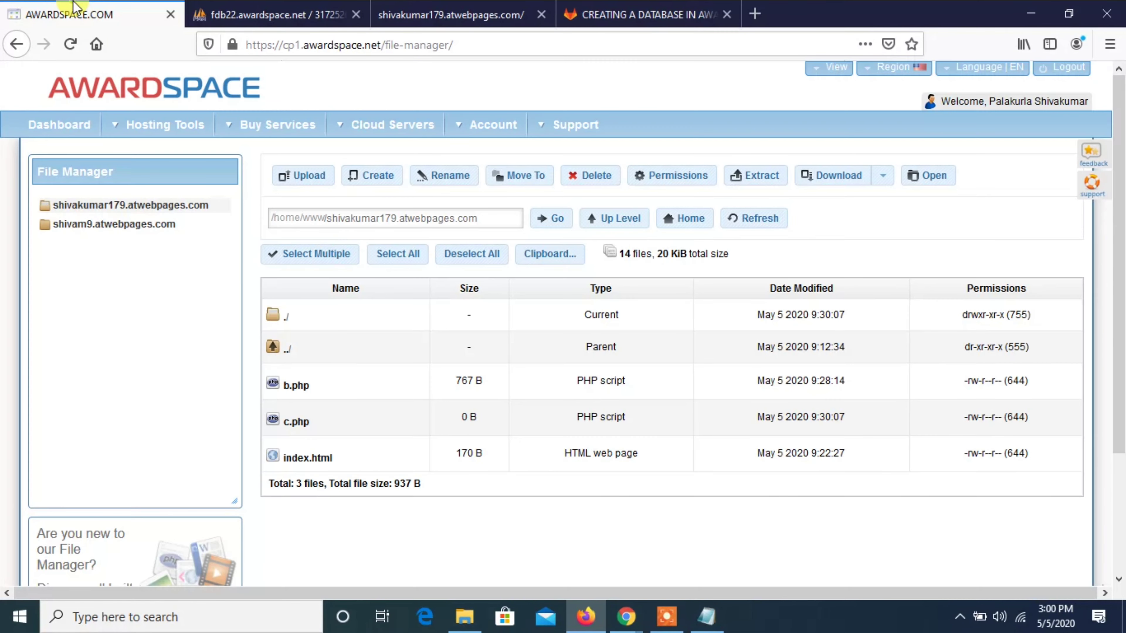
left_click(296, 416)
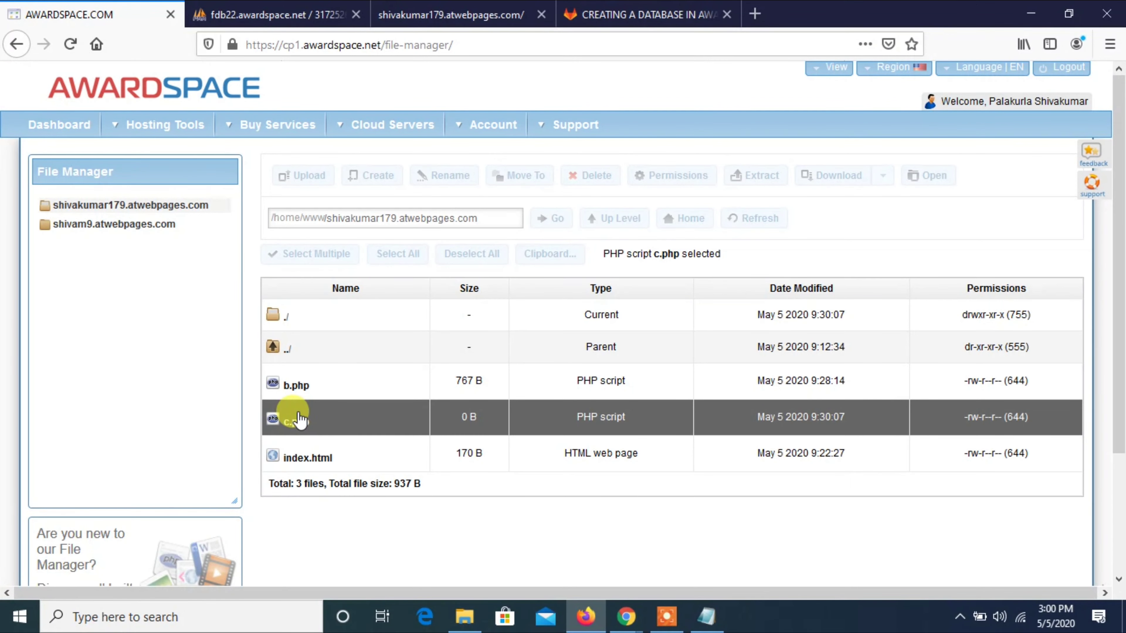
double_click(298, 416)
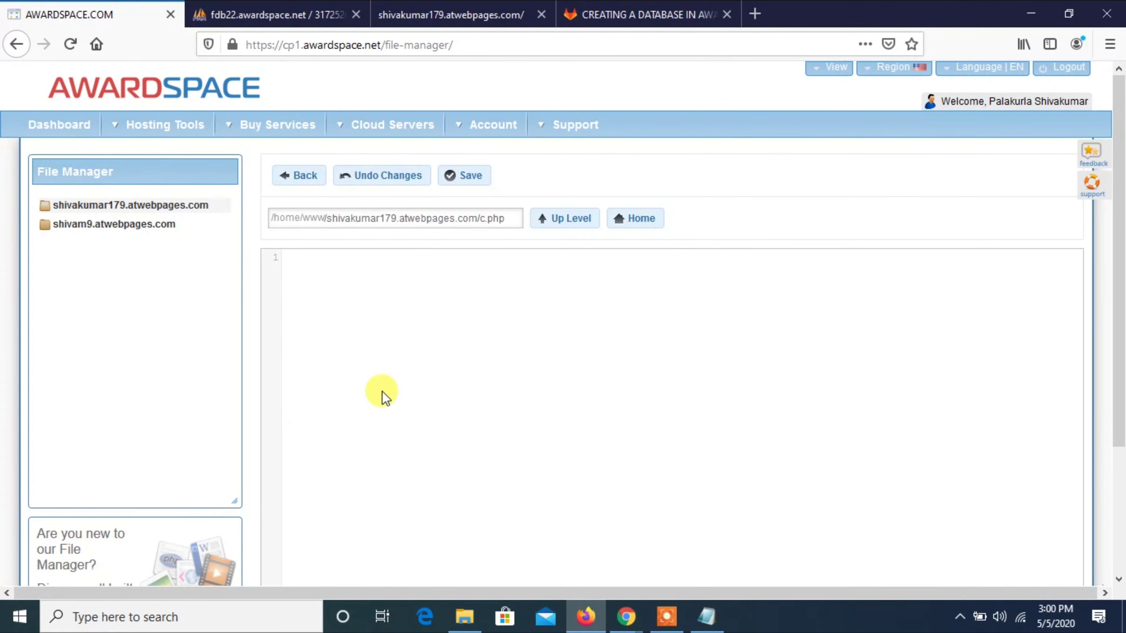
key("ctrl+v")
key("ctrl+z")
key("ctrl+a")
left_click(382, 391)
Paste the record-listing code from GitLab into c.php, save it, and return to the file list.
left_click(570, 8)
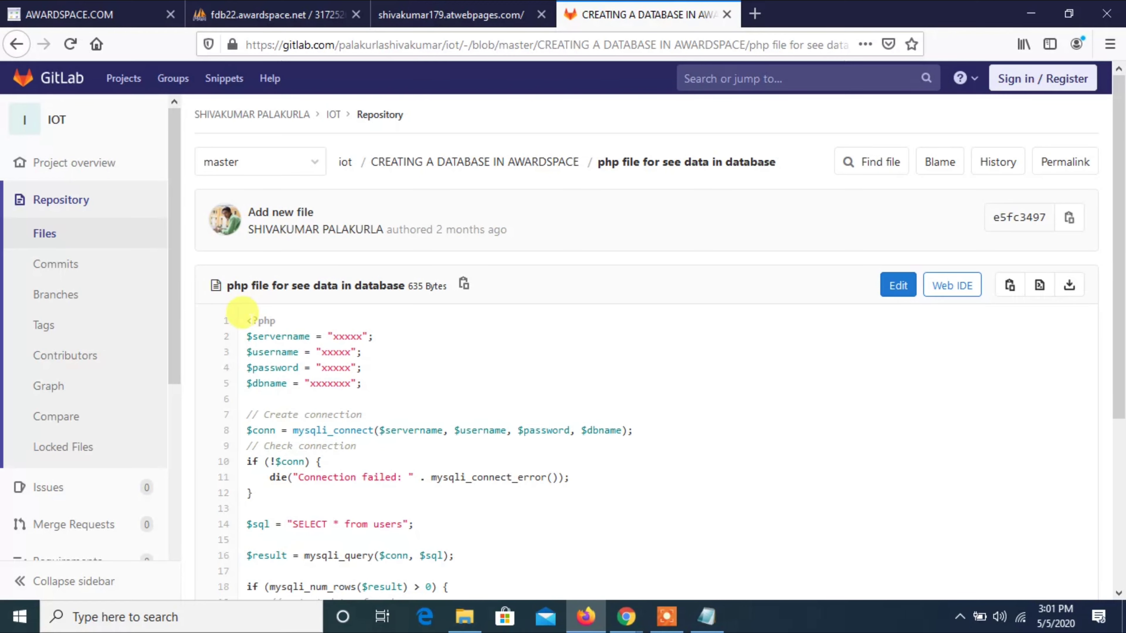
left_click_drag(246, 320, 357, 574)
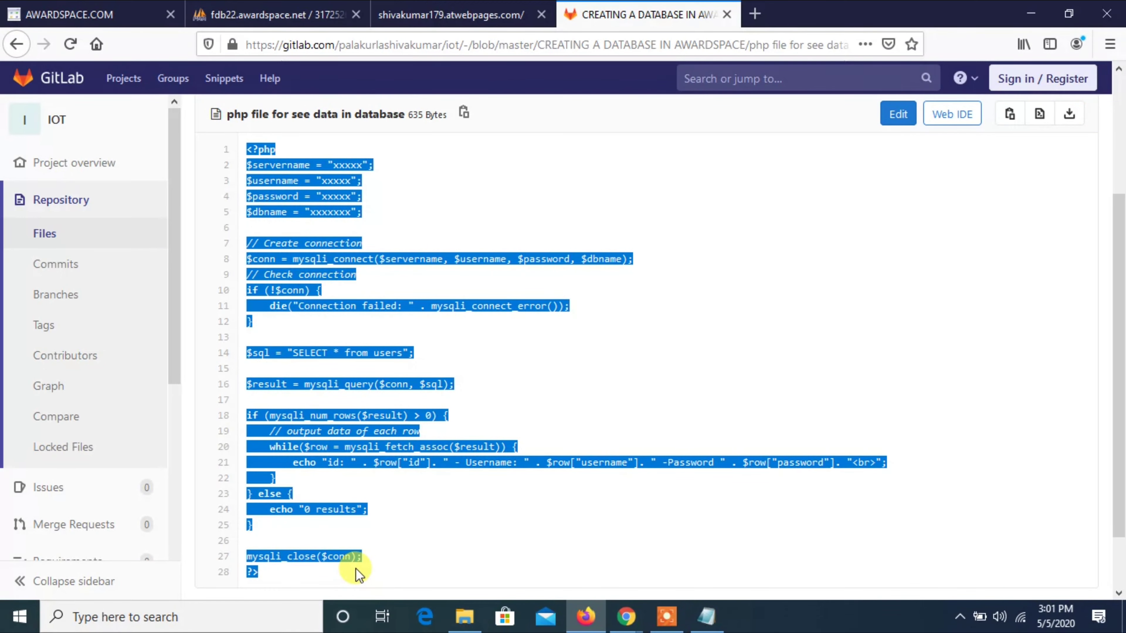
left_click(67, 14)
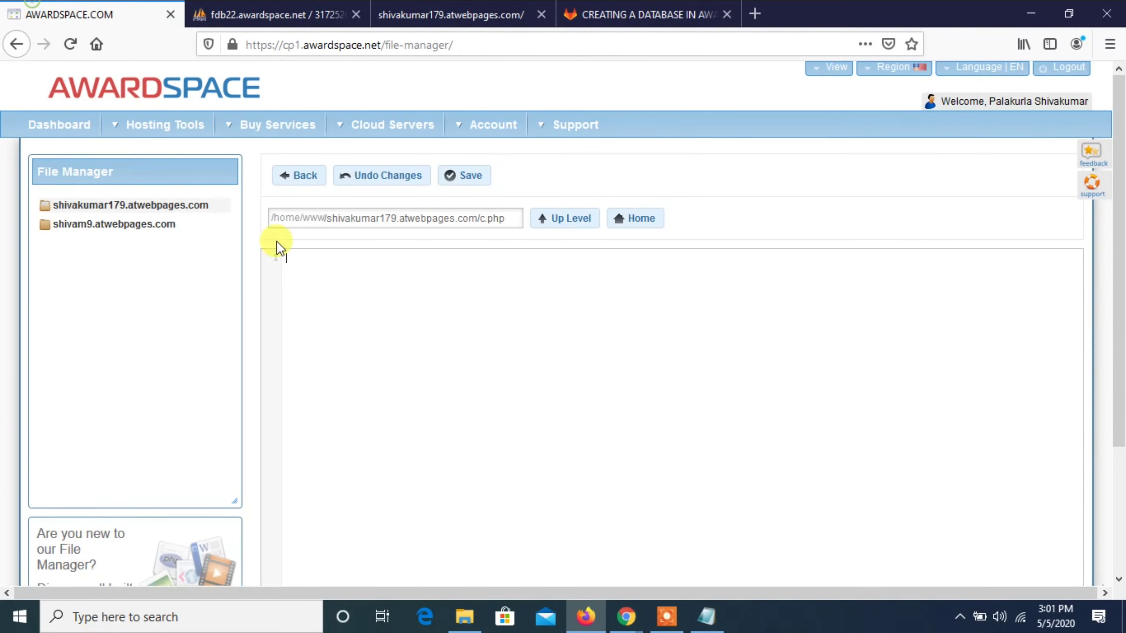
left_click(314, 309)
key("ctrl+v")
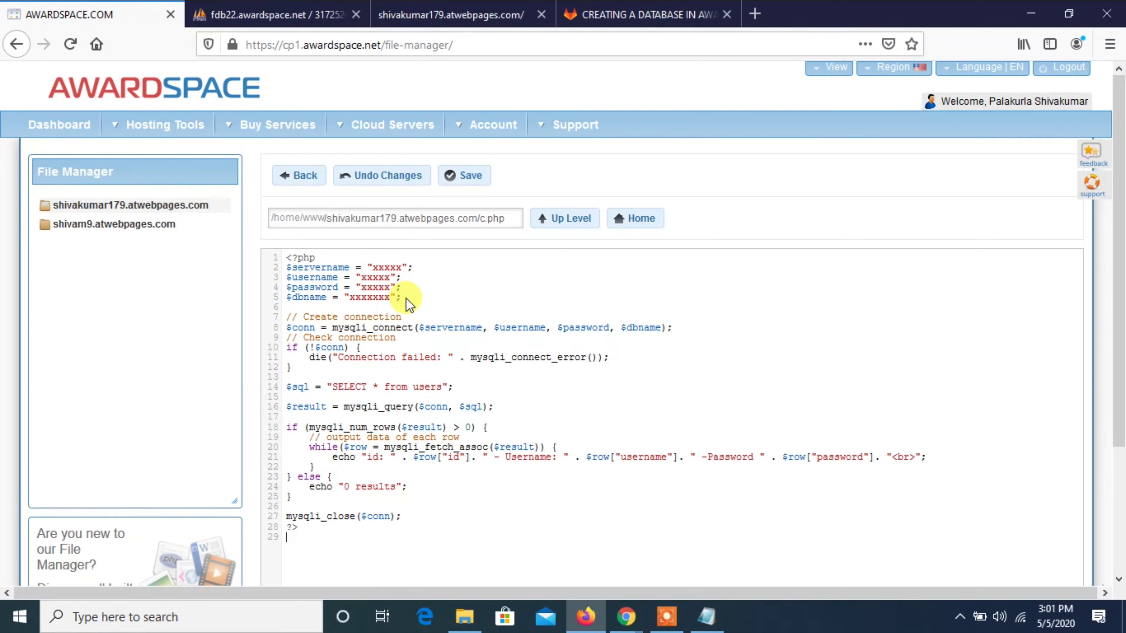
left_click_drag(406, 298, 291, 251)
left_click(291, 257)
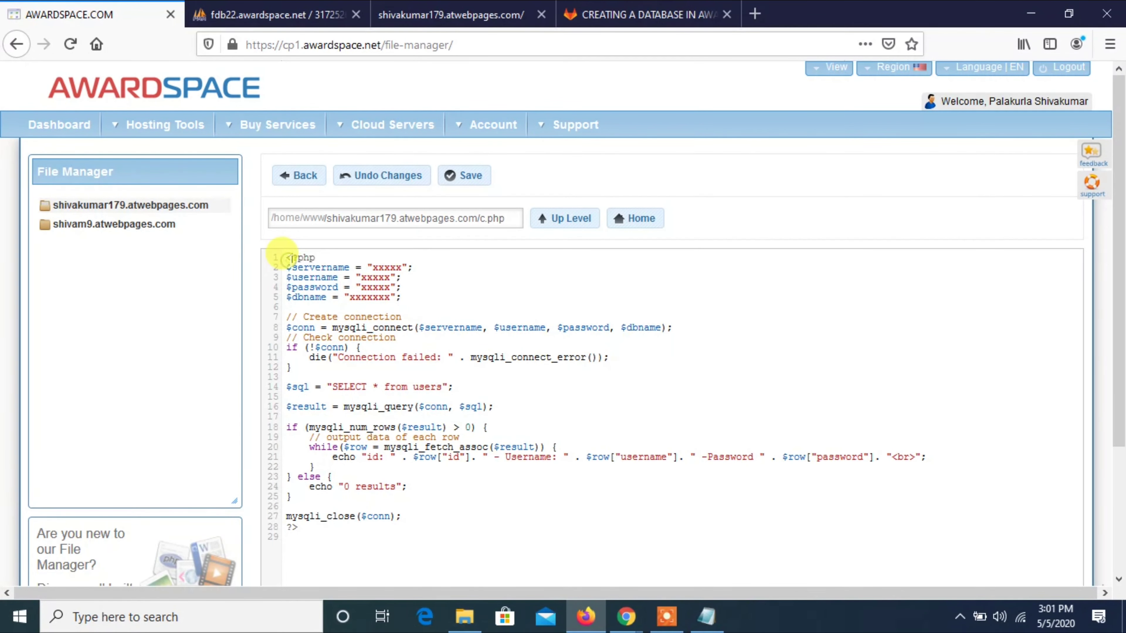
left_click(457, 179)
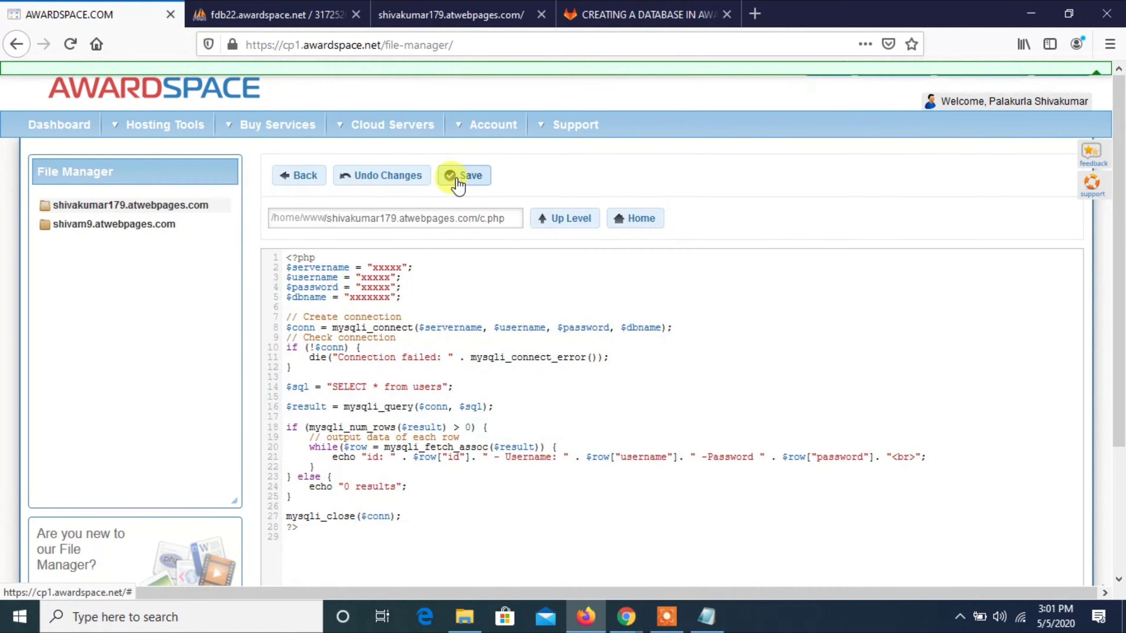
left_click(317, 178)
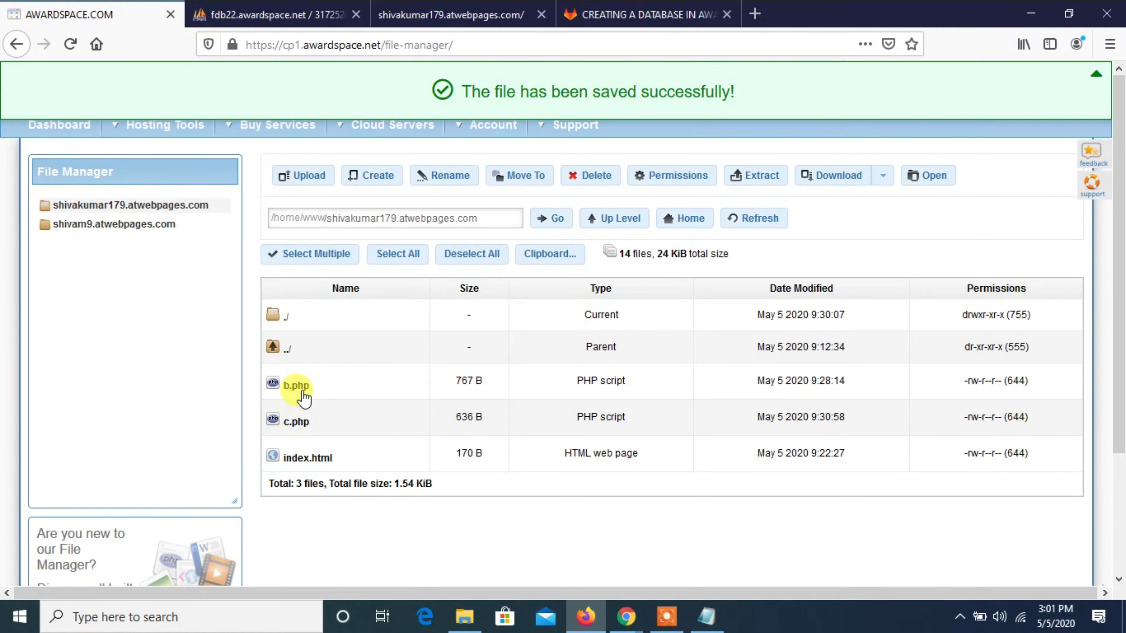
Copy the database connection settings on lines 1–5 of b.php.
left_click(306, 385)
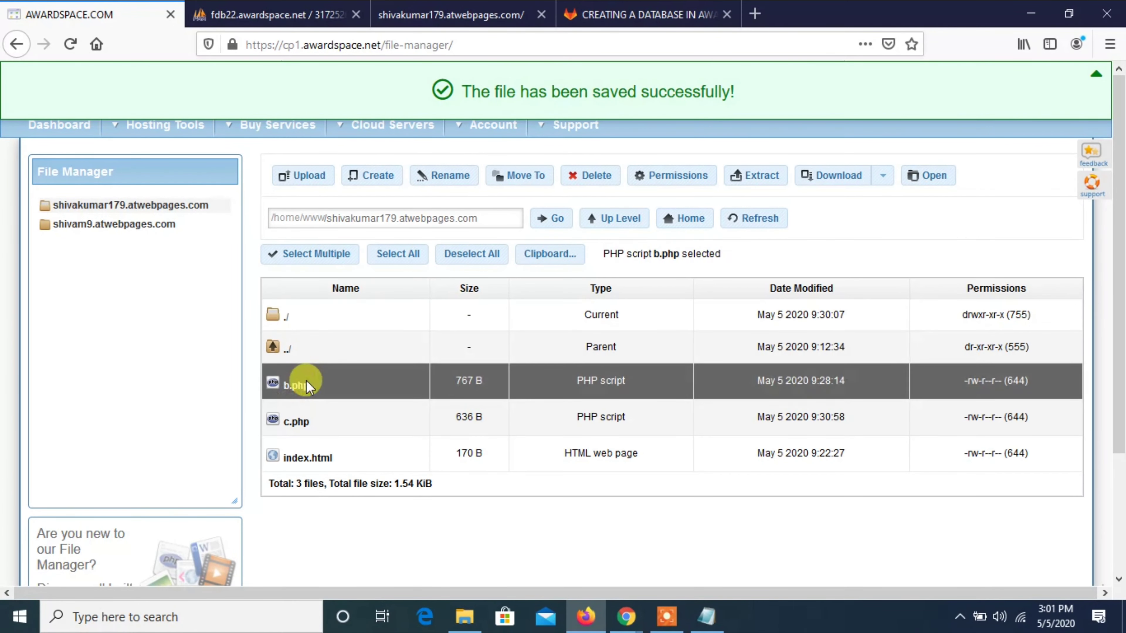
double_click(306, 385)
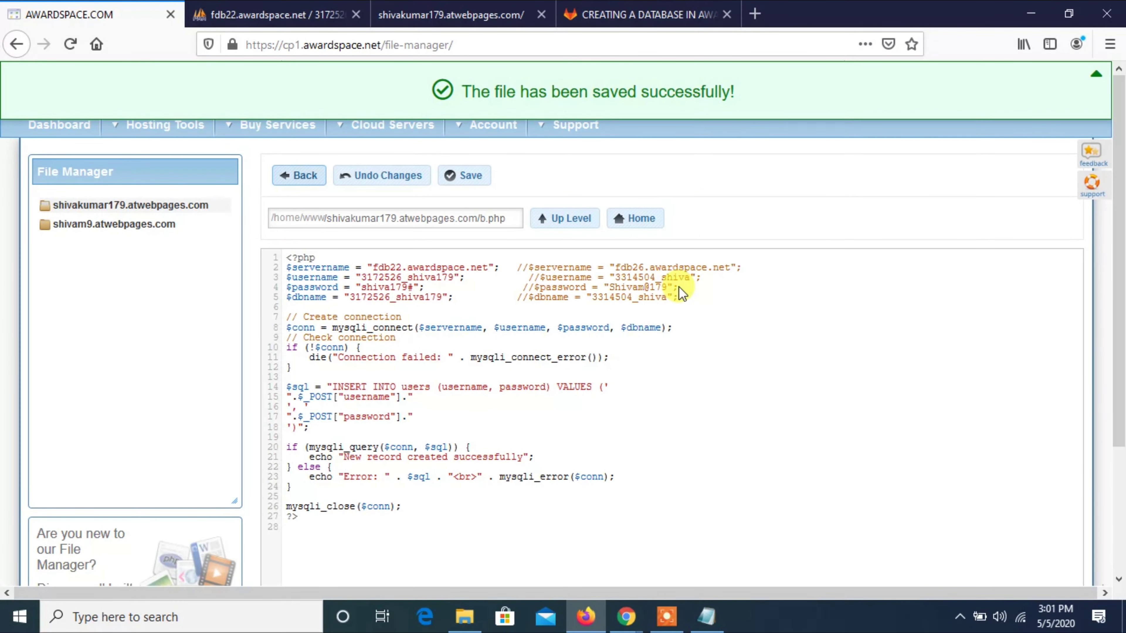
left_click(693, 303)
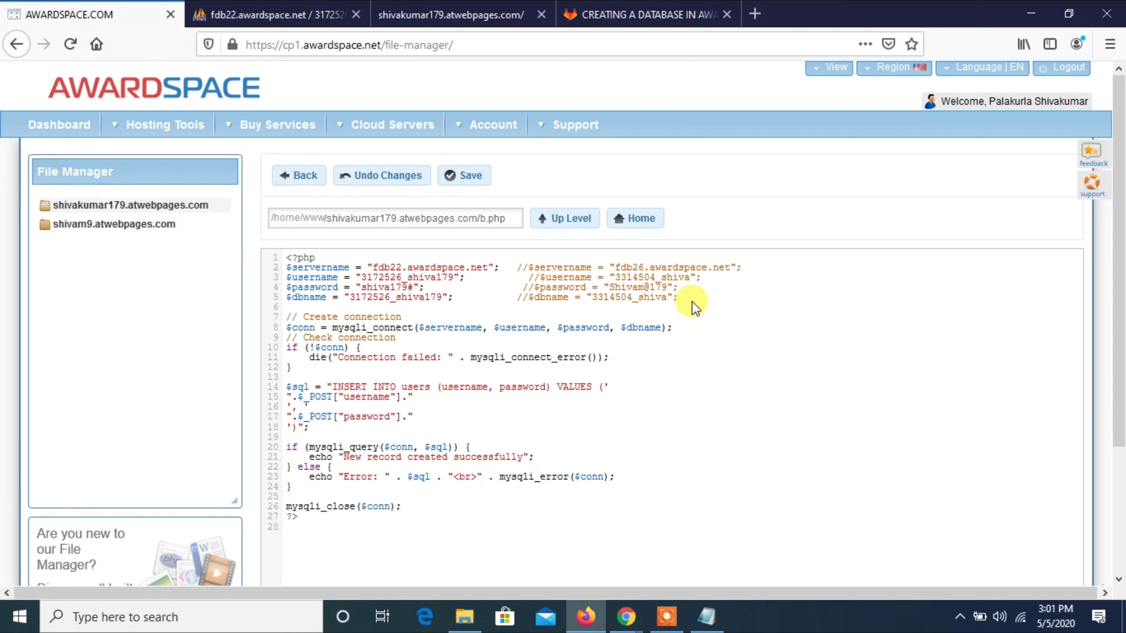
key("shift+Up")
key("shift+Up")
key("shift+Up")
key("shift+Up")
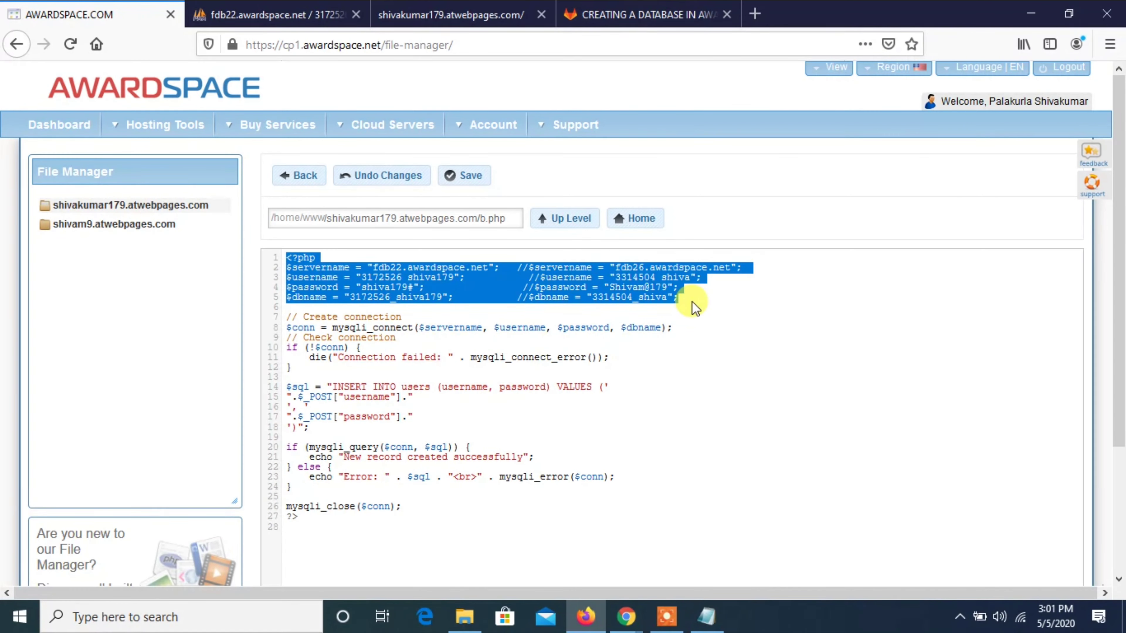
right_click(661, 268)
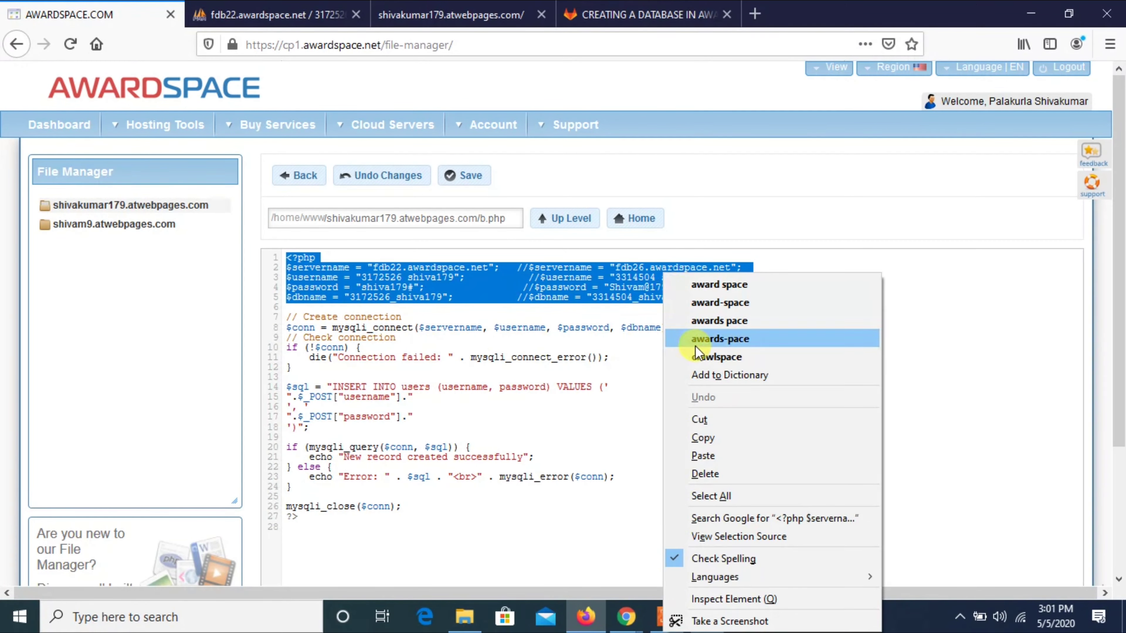
left_click(709, 439)
Replace c.php's placeholder connection lines 1–5 with b.php's settings and save it.
left_click(287, 175)
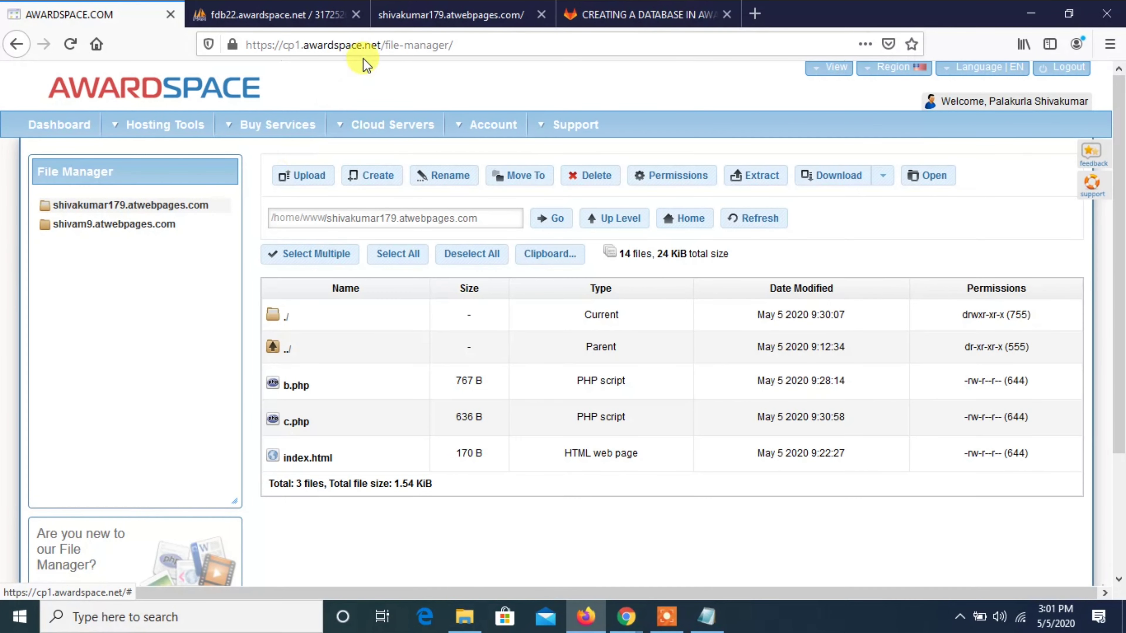
left_click(301, 420)
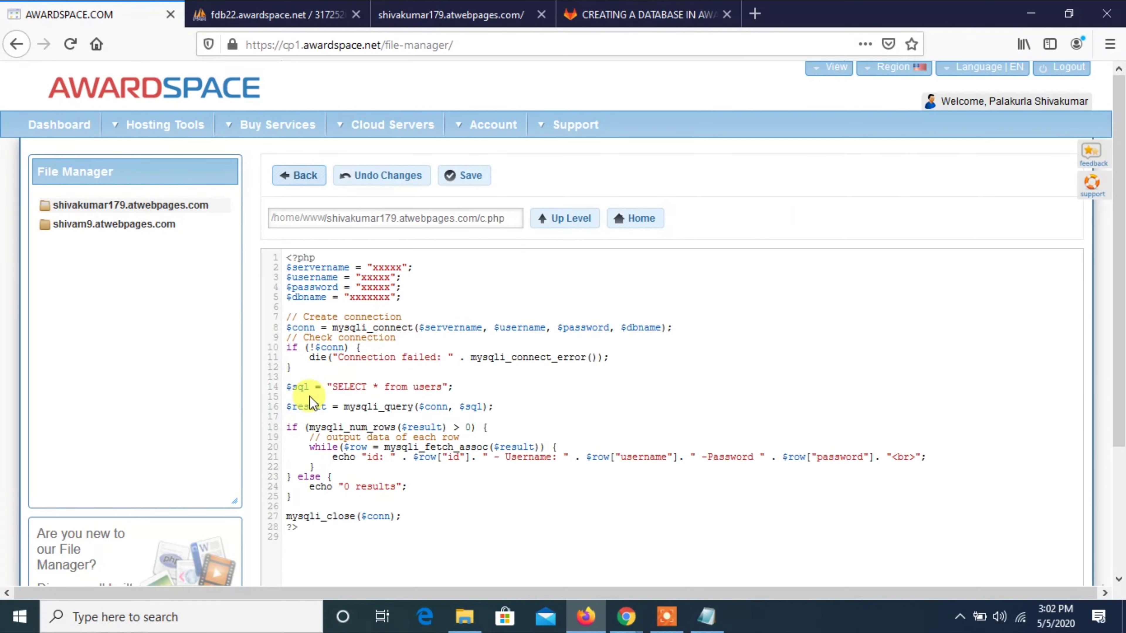
left_click(413, 299)
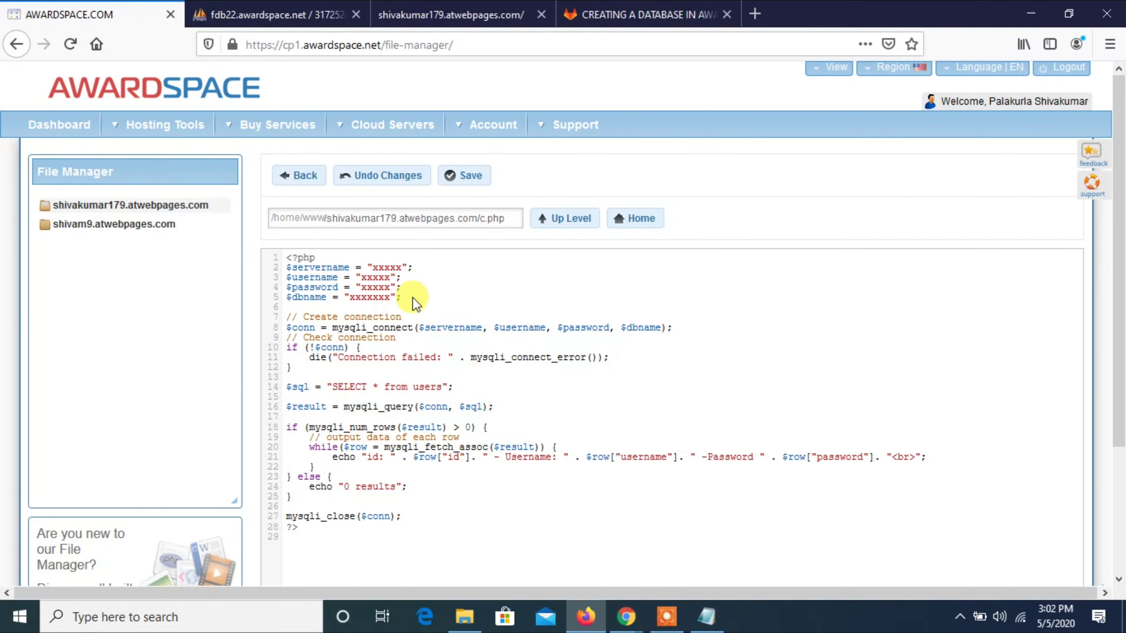
key("shift+Up")
key("shift+Up")
key("shift+Up")
key("shift+Up")
key("shift+Home")
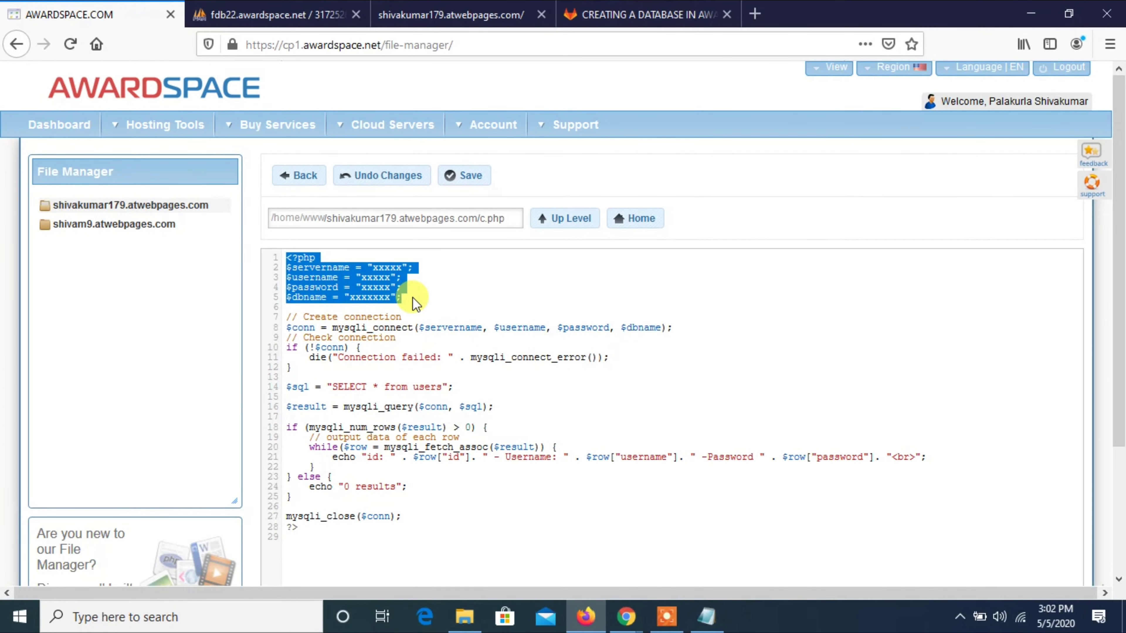
key("BackSpace")
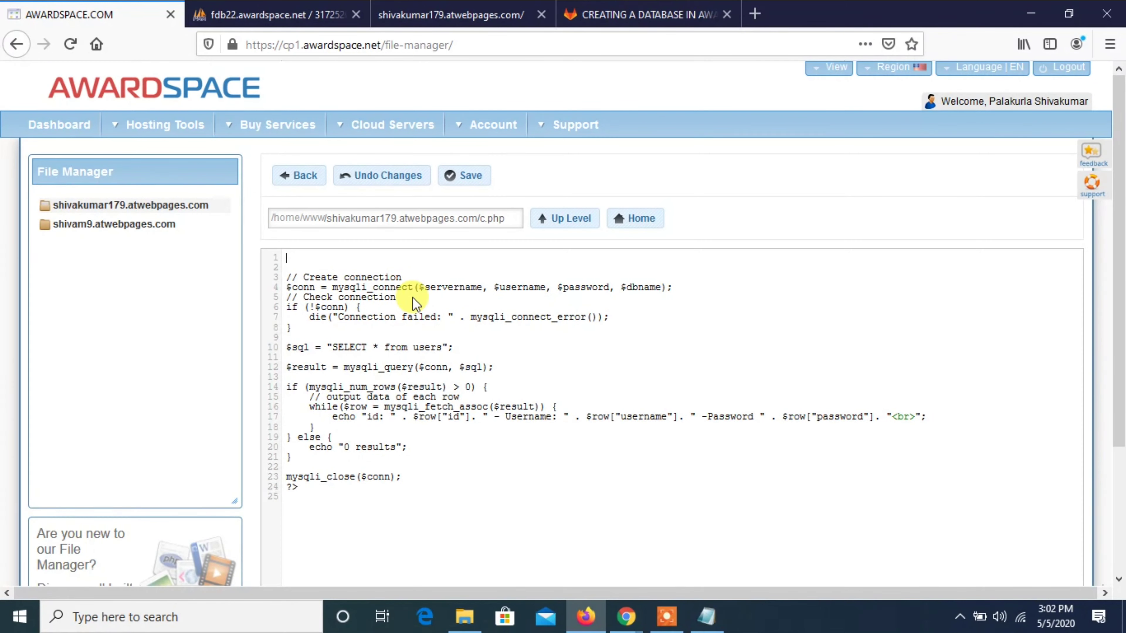
right_click(356, 254)
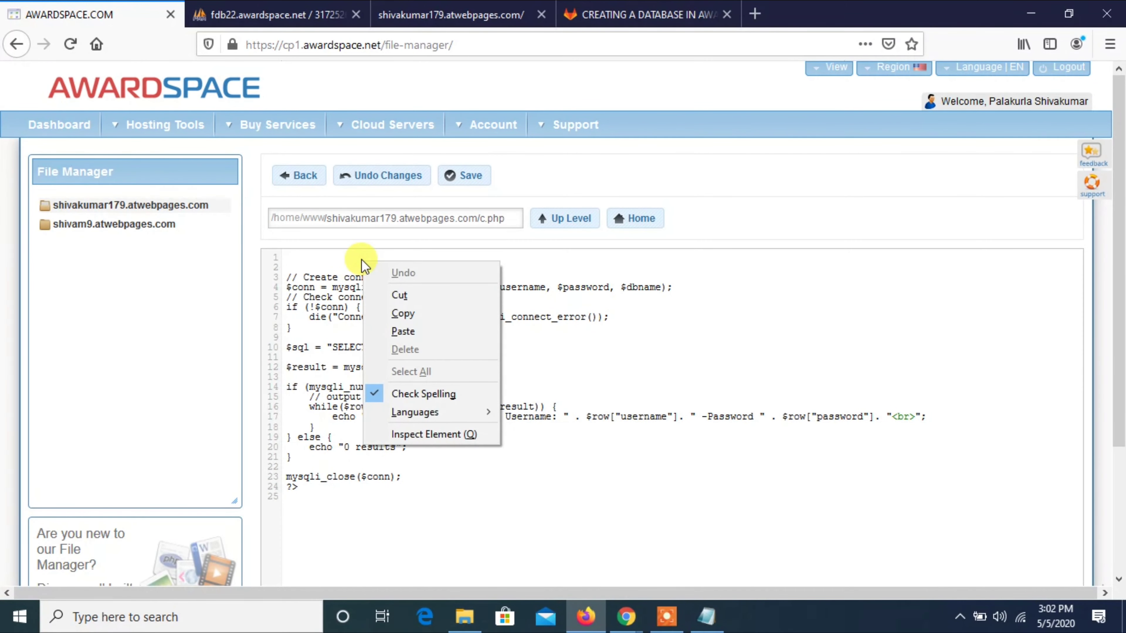
left_click(399, 330)
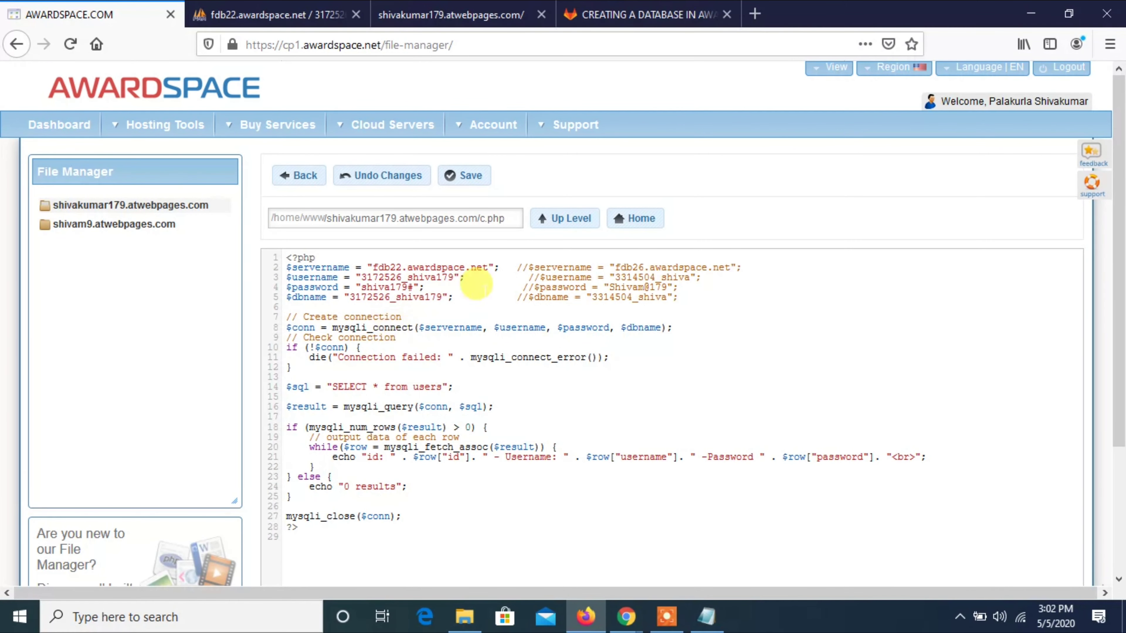
left_click(477, 187)
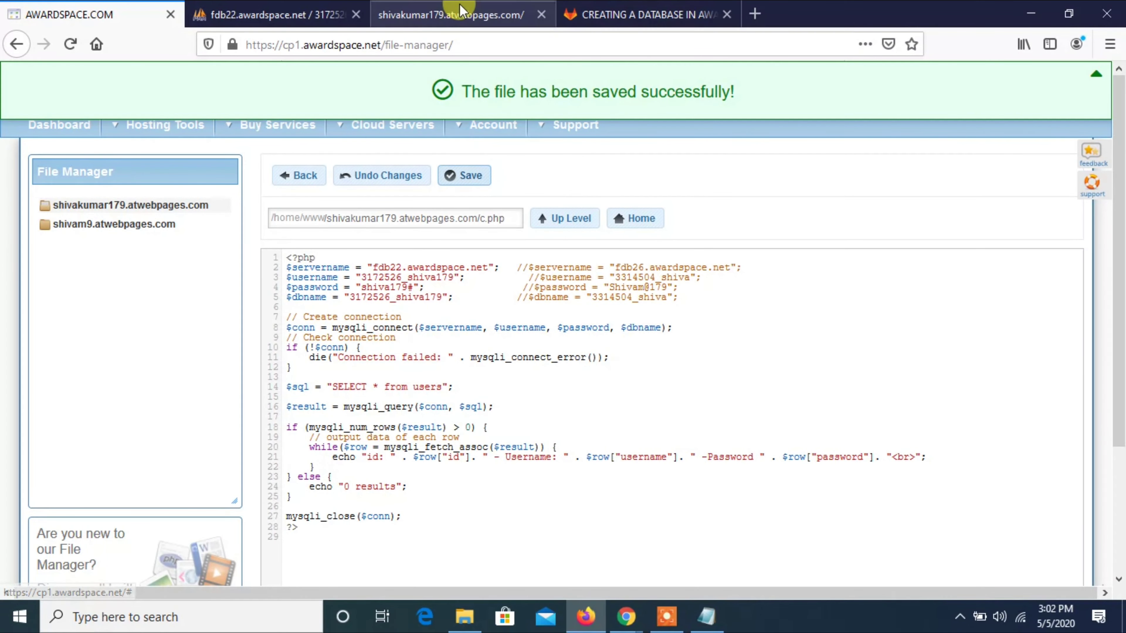
left_click(460, 11)
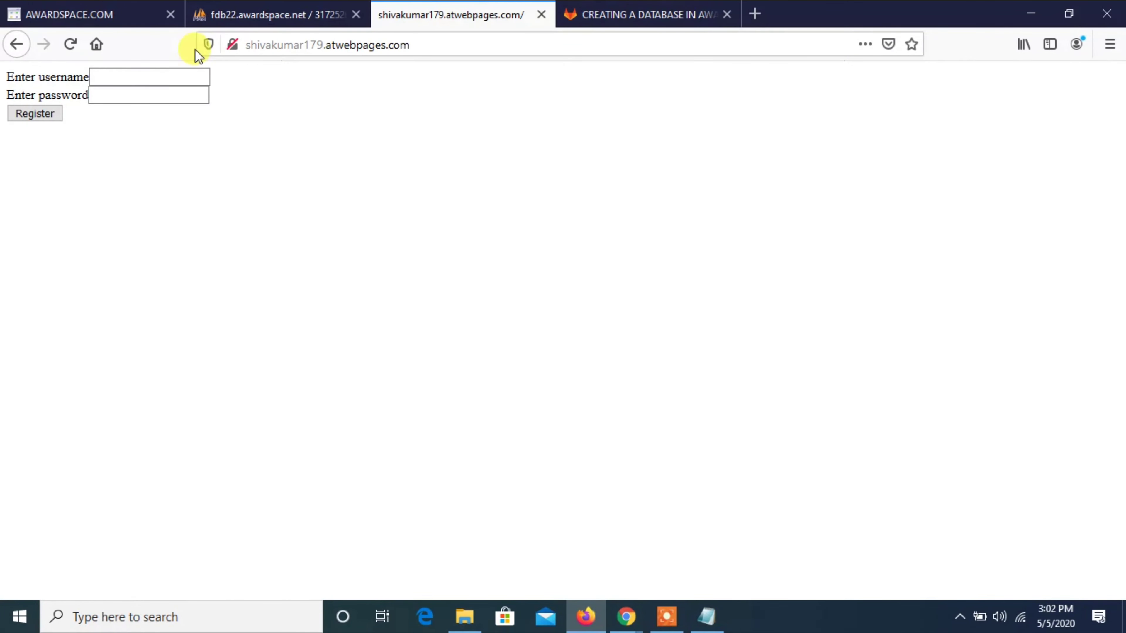
Register a test username and password on the hosted form and confirm the success message.
left_click(70, 44)
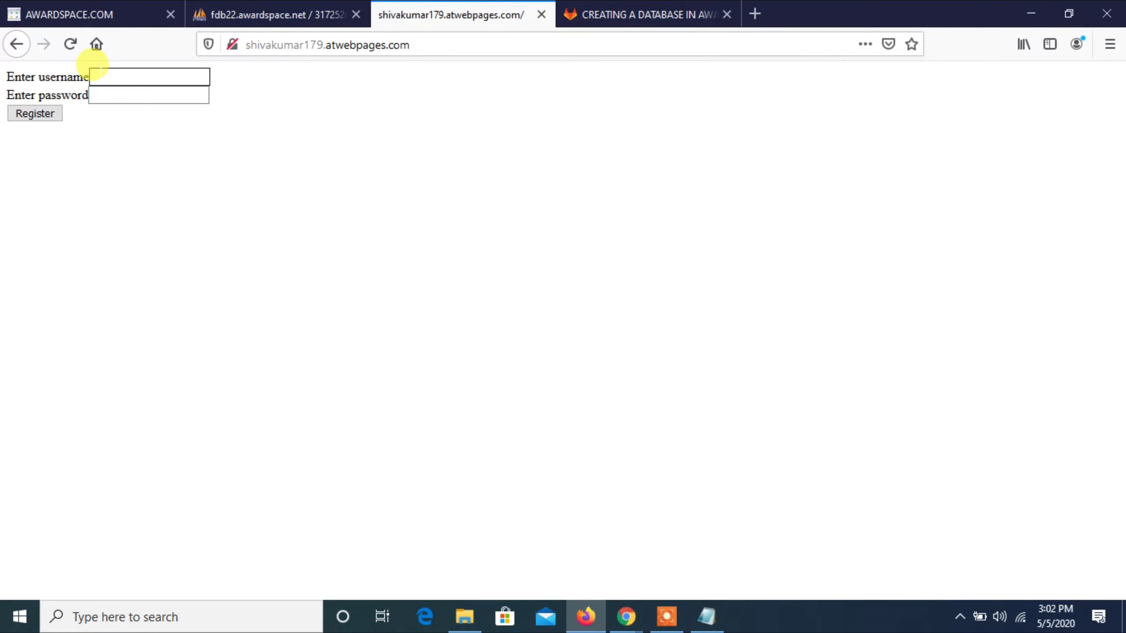
type("shiva")
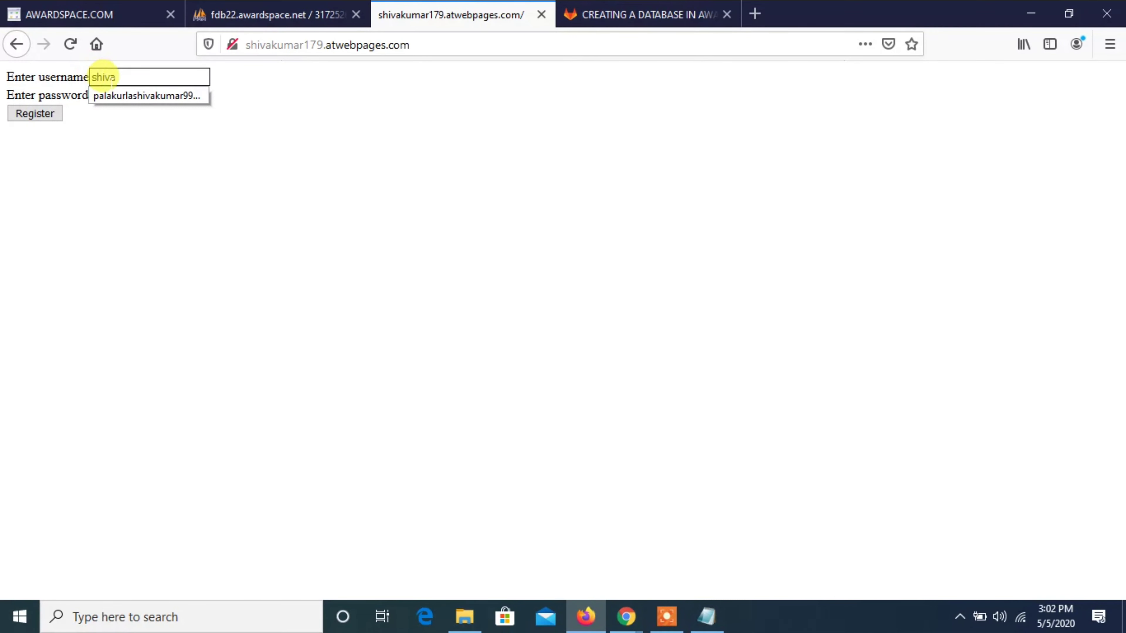
type("kumar")
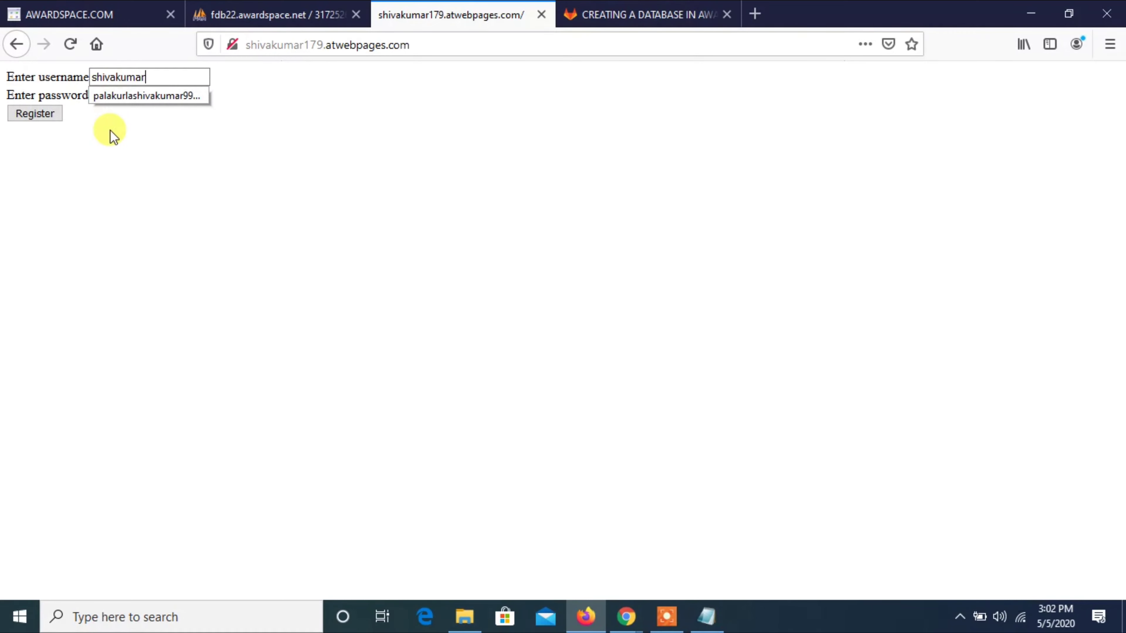
left_click(127, 94)
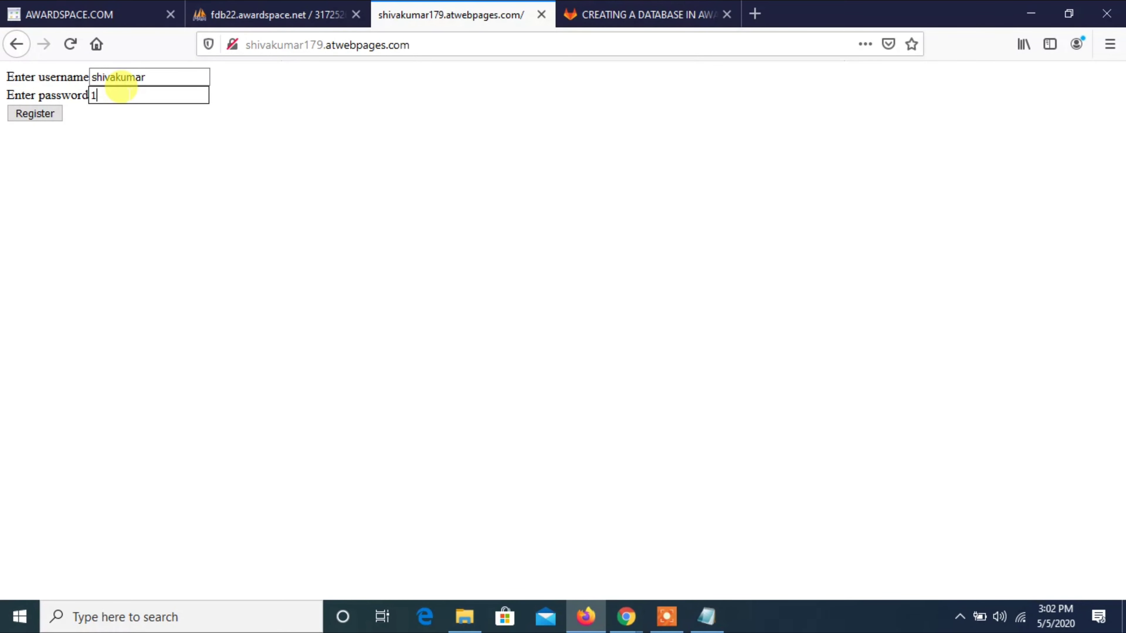
left_click(35, 115)
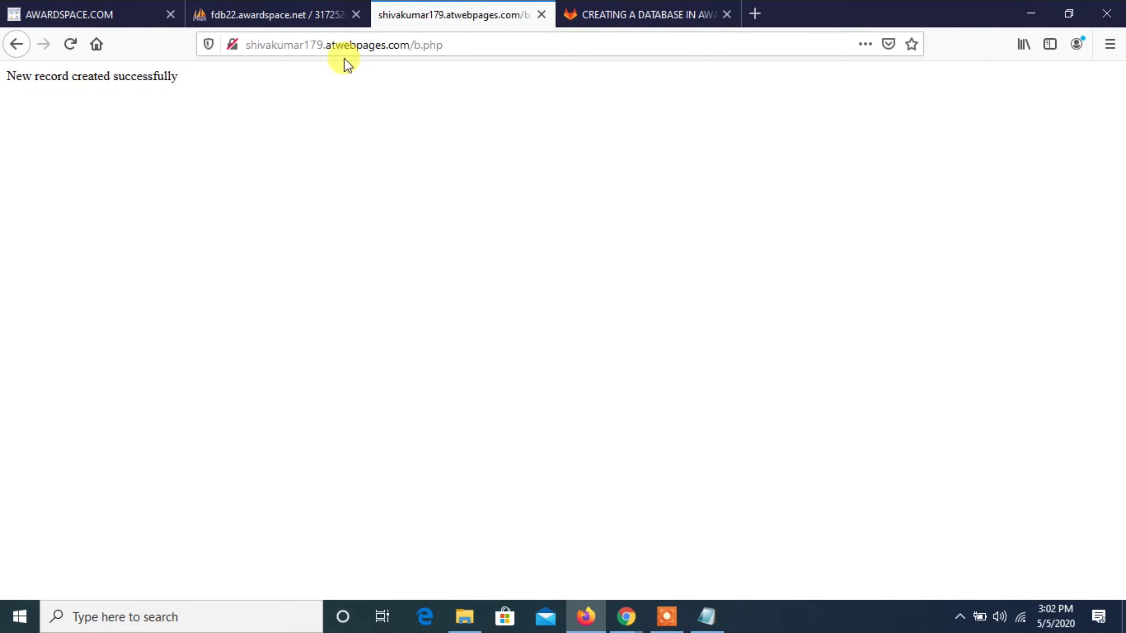
triple_click(170, 72)
double_click(171, 72)
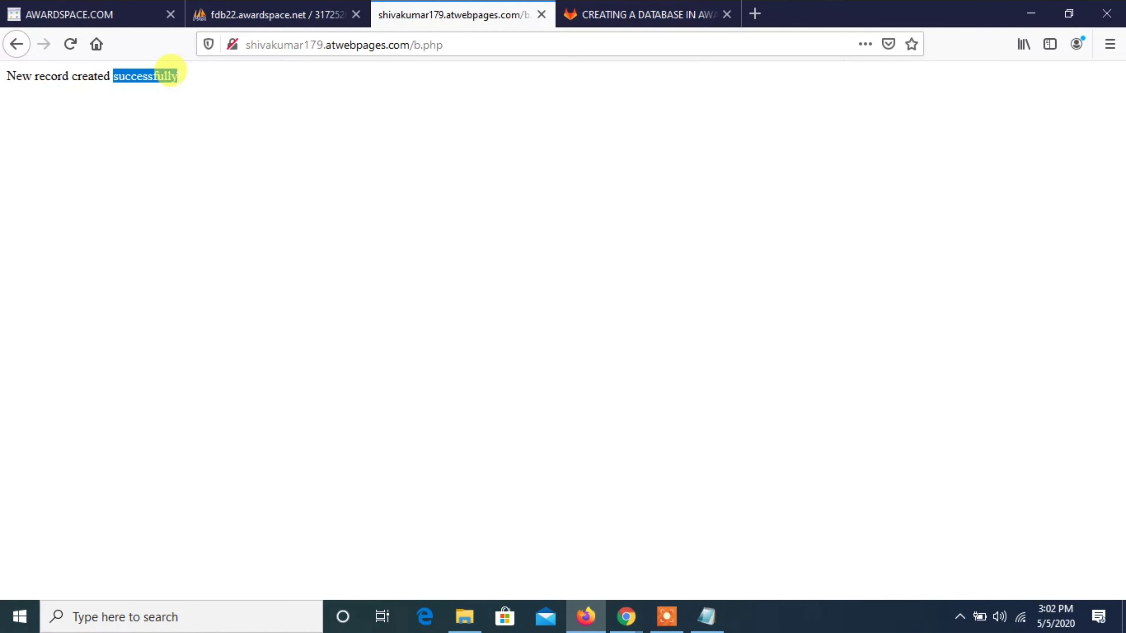
Refresh phpMyAdmin's users table and inspect the new id 1 row's username and password.
left_click(232, 17)
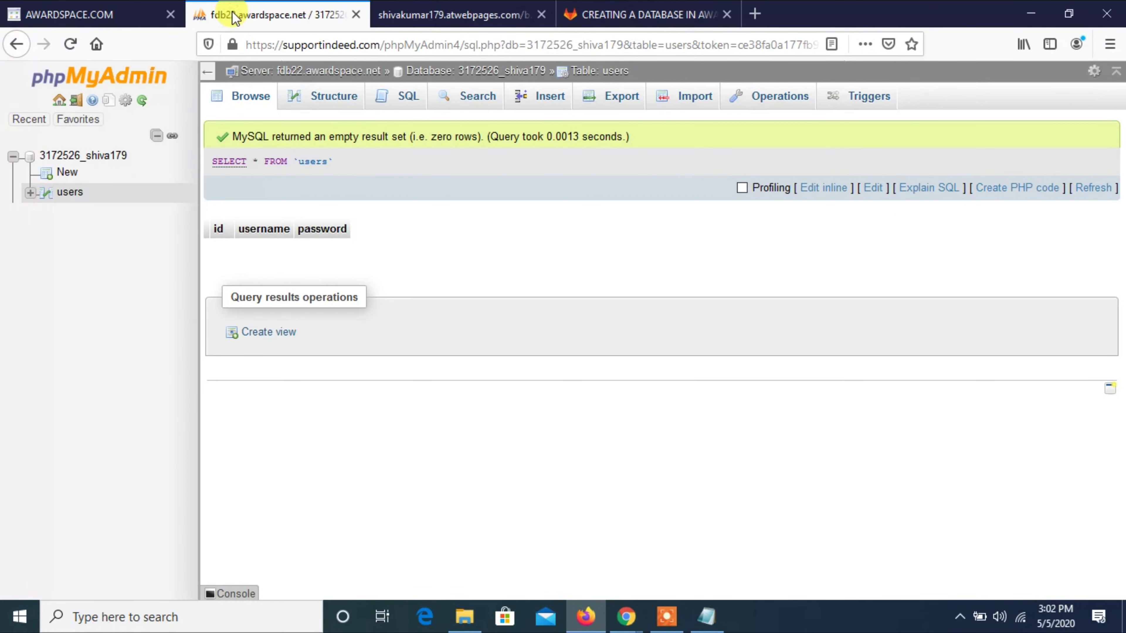
left_click(70, 51)
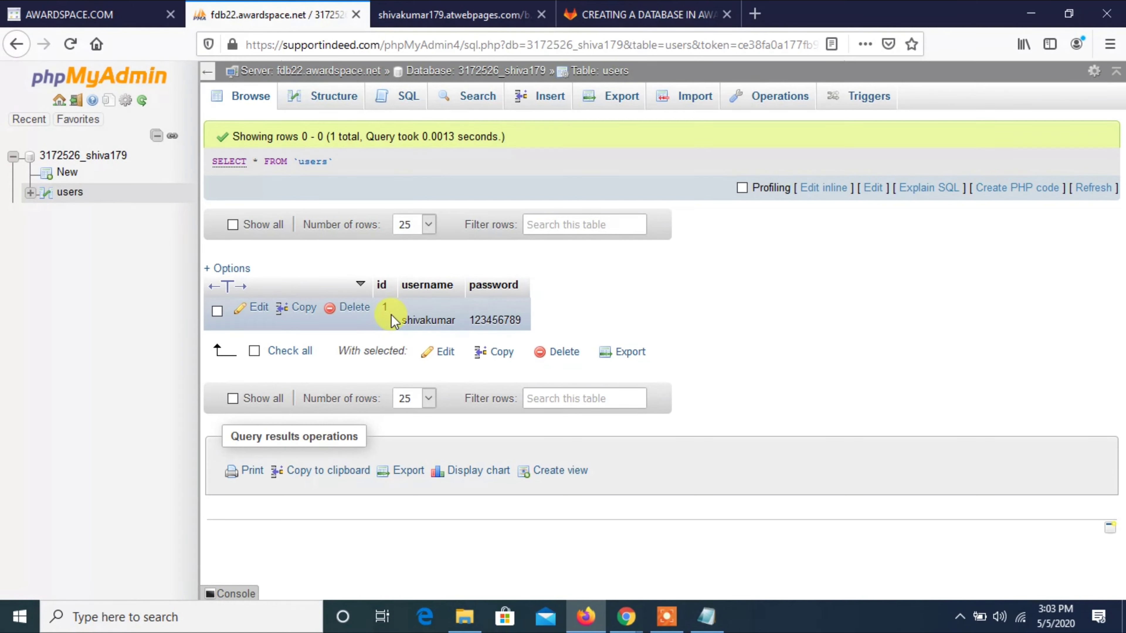
double_click(407, 320)
double_click(485, 316)
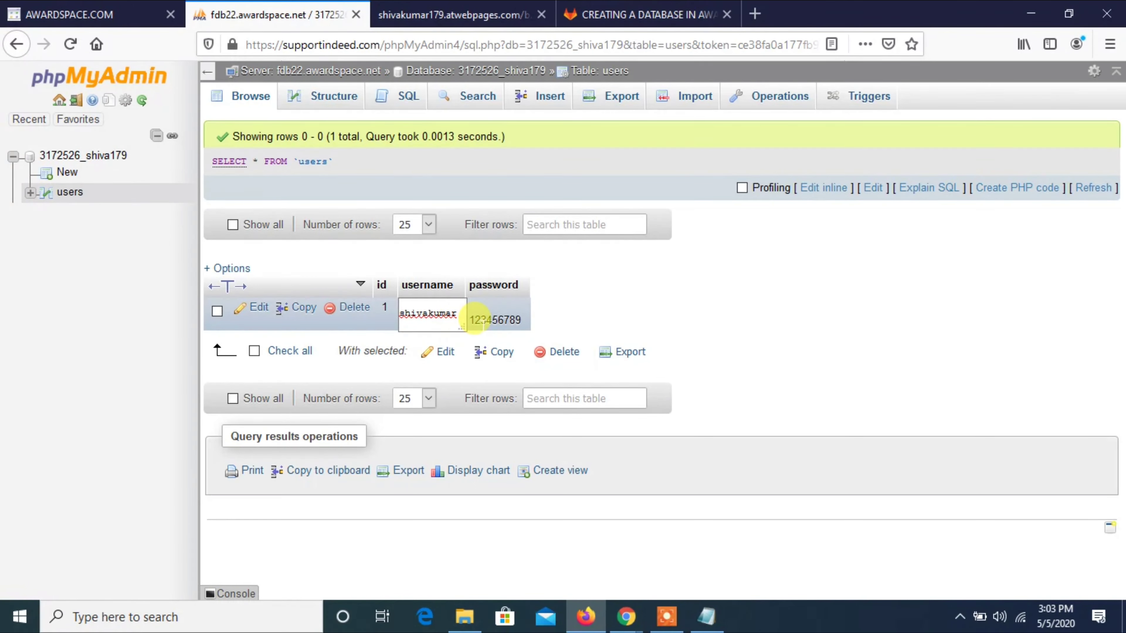
left_click(604, 322)
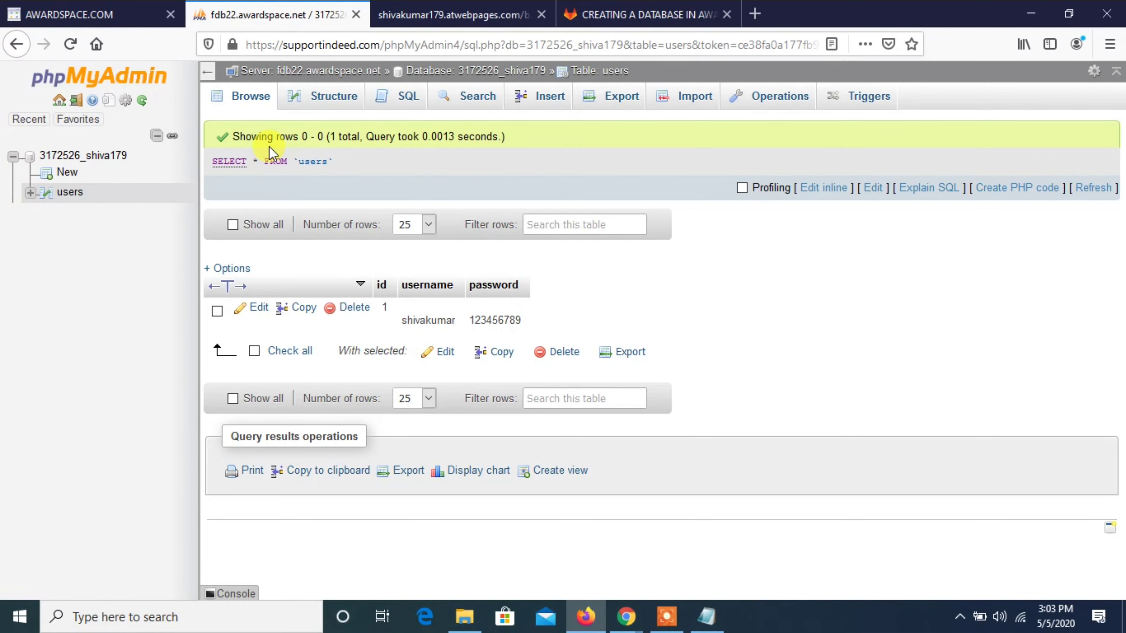
left_click(114, 7)
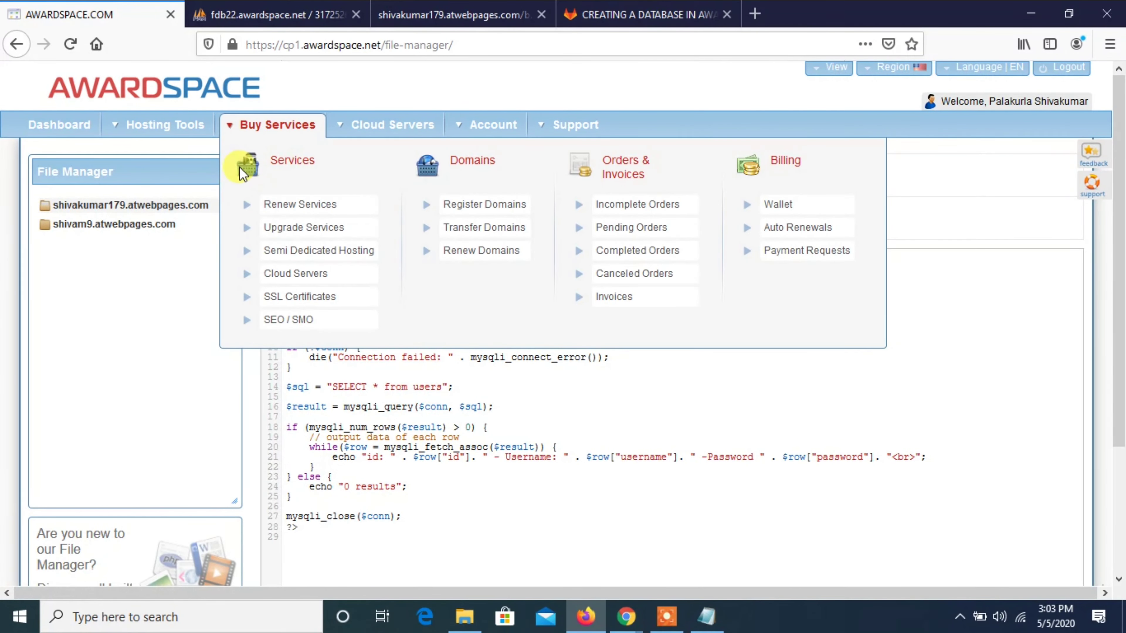
Add a link to c.php reading 'Click here to see database details' on line 6 of index.html and save.
left_click(275, 174)
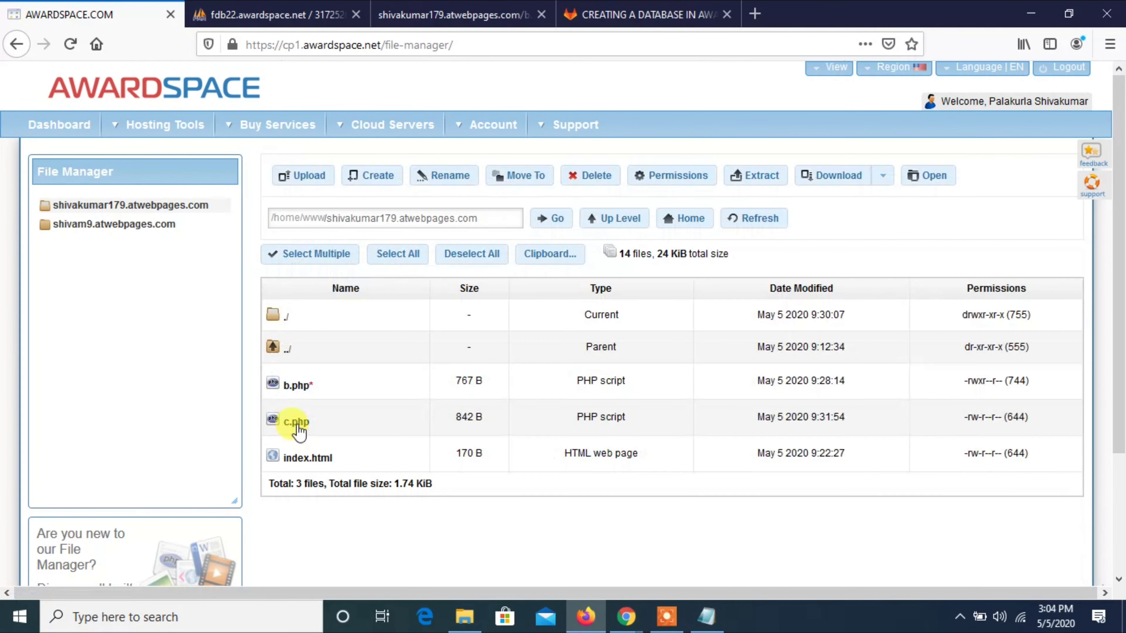
left_click(294, 457)
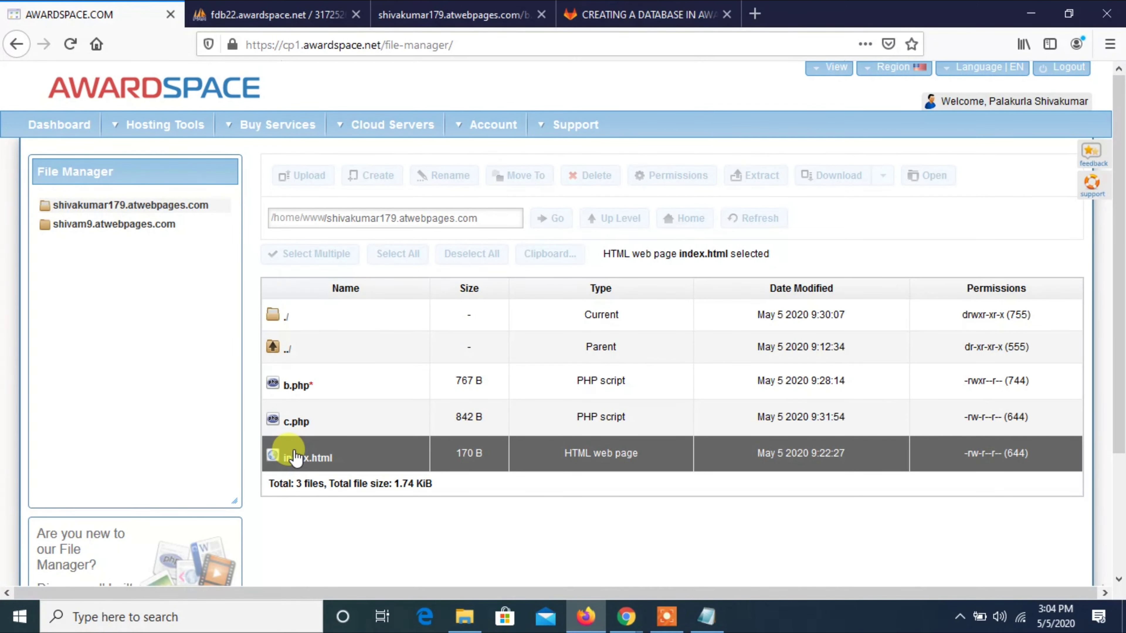
double_click(294, 450)
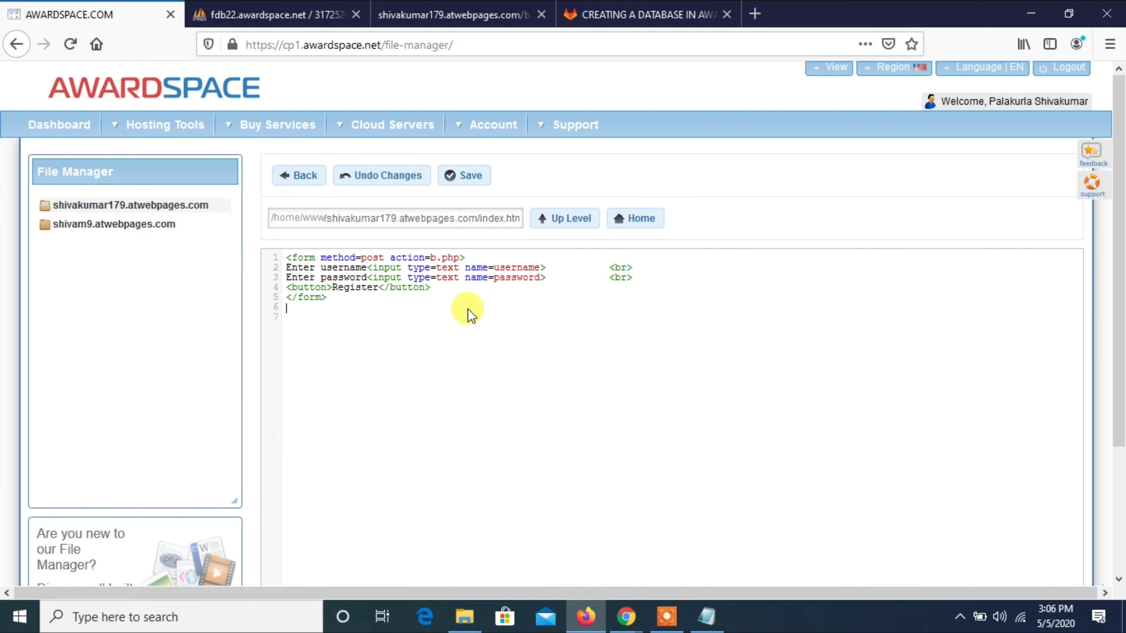
type("<a href=\"\"></a>")
type("c.php")
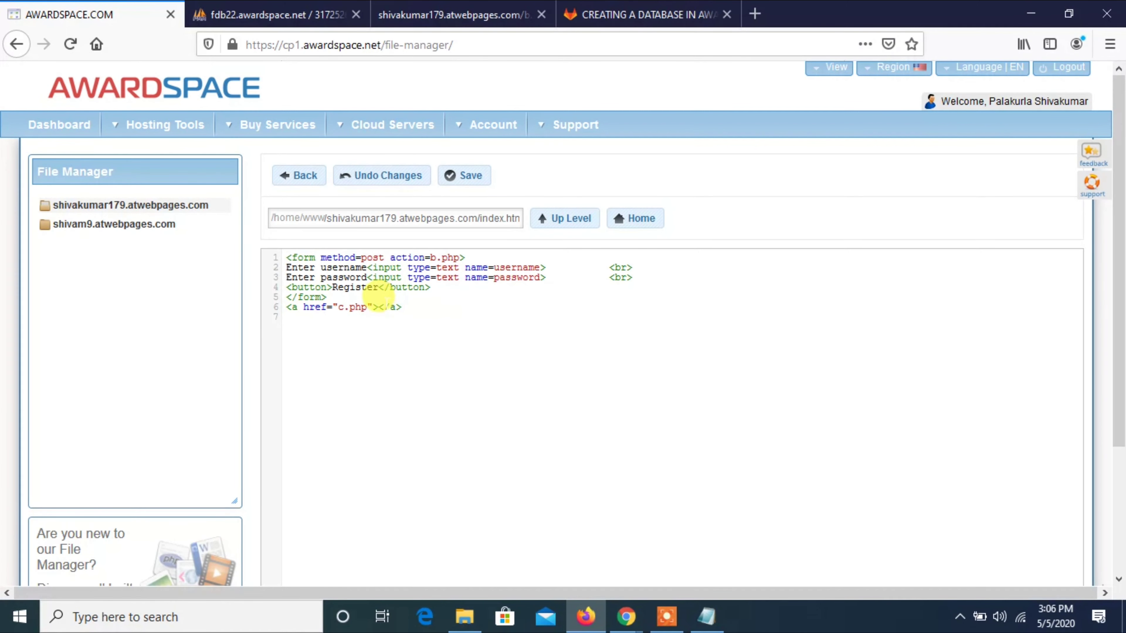
left_click(379, 306)
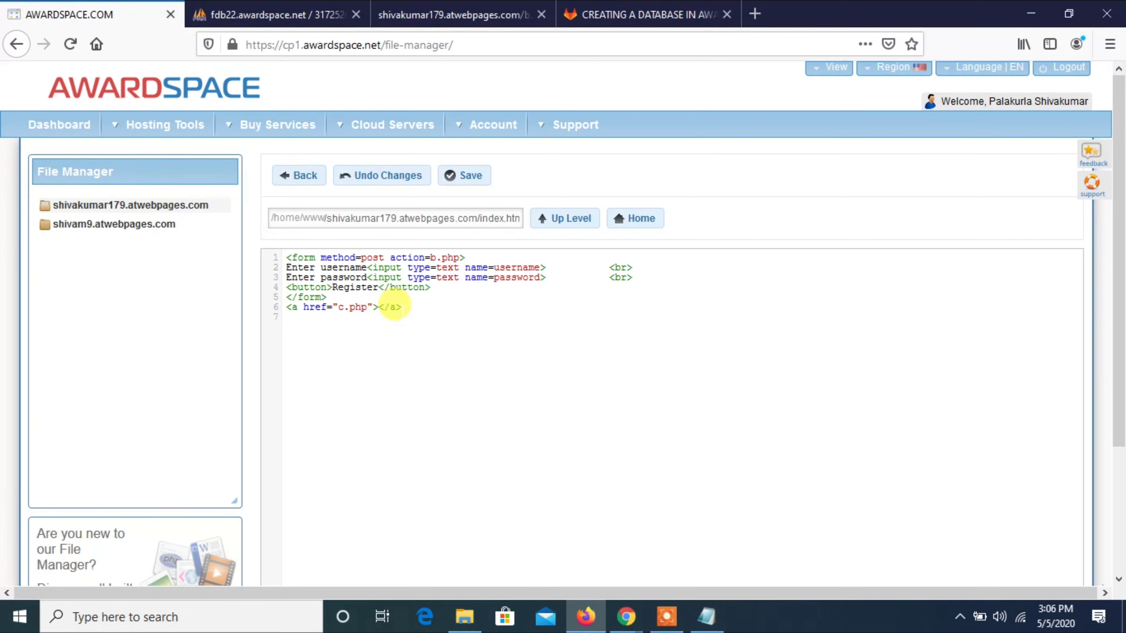
type("Click here to see dat")
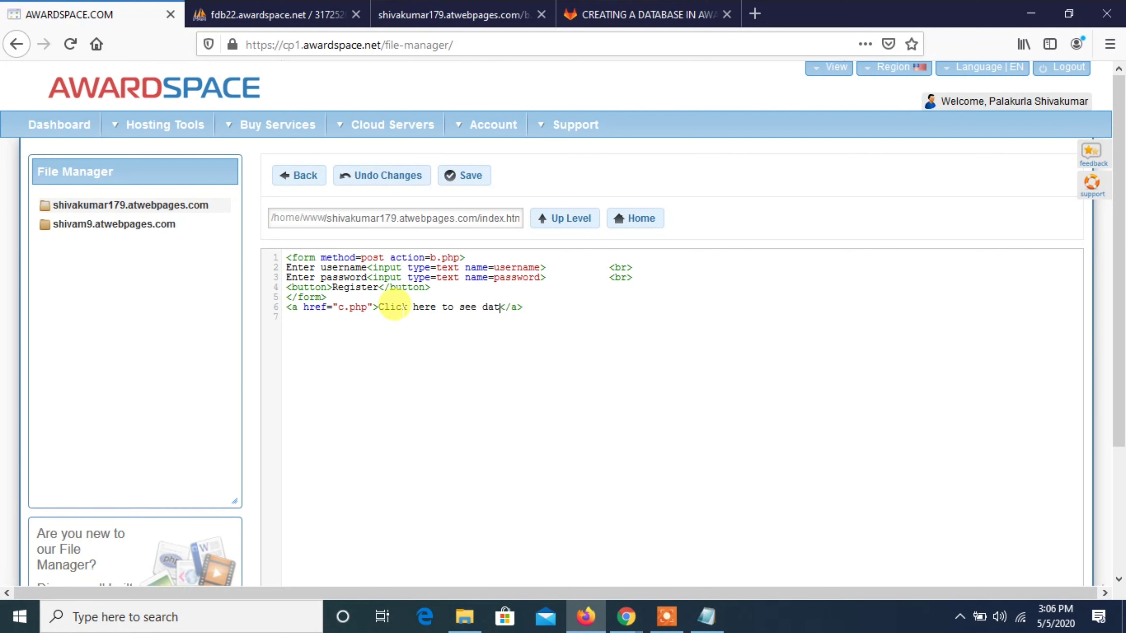
type("abase details")
left_click(452, 182)
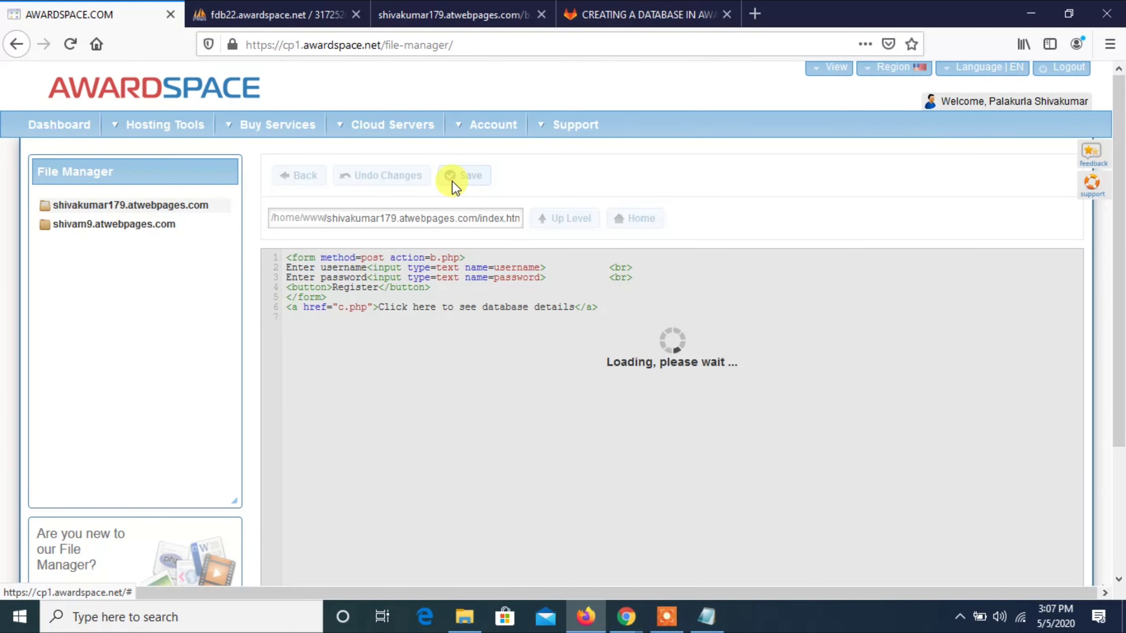
Move the AwardSpace browser tab to the third position.
left_click(269, 9)
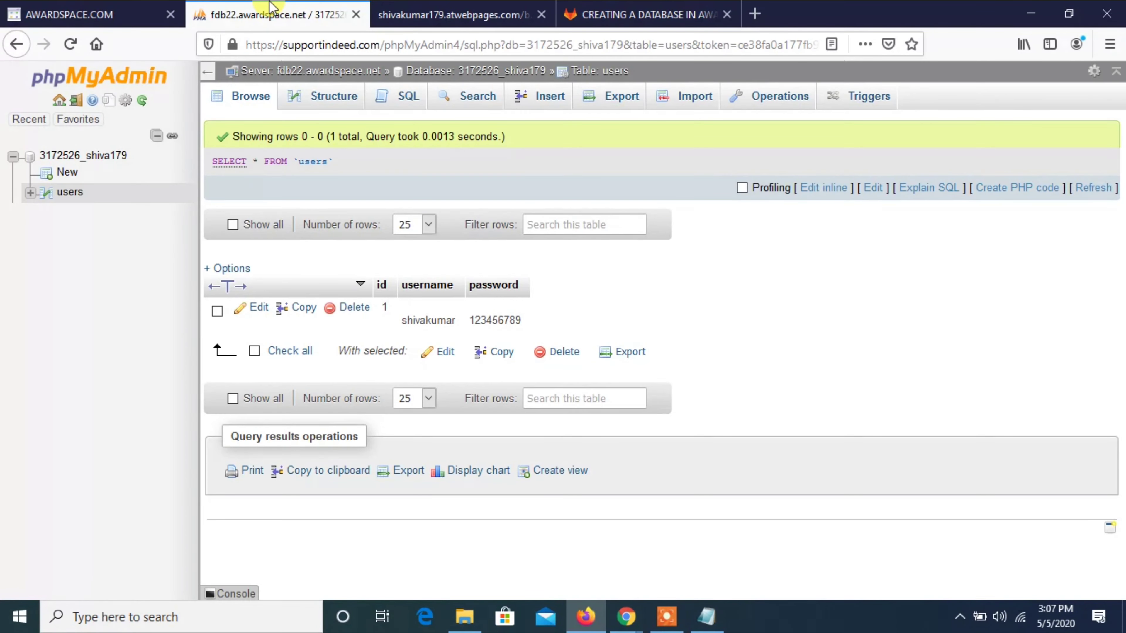
left_click(50, 10)
left_click_drag(50, 10, 369, 8)
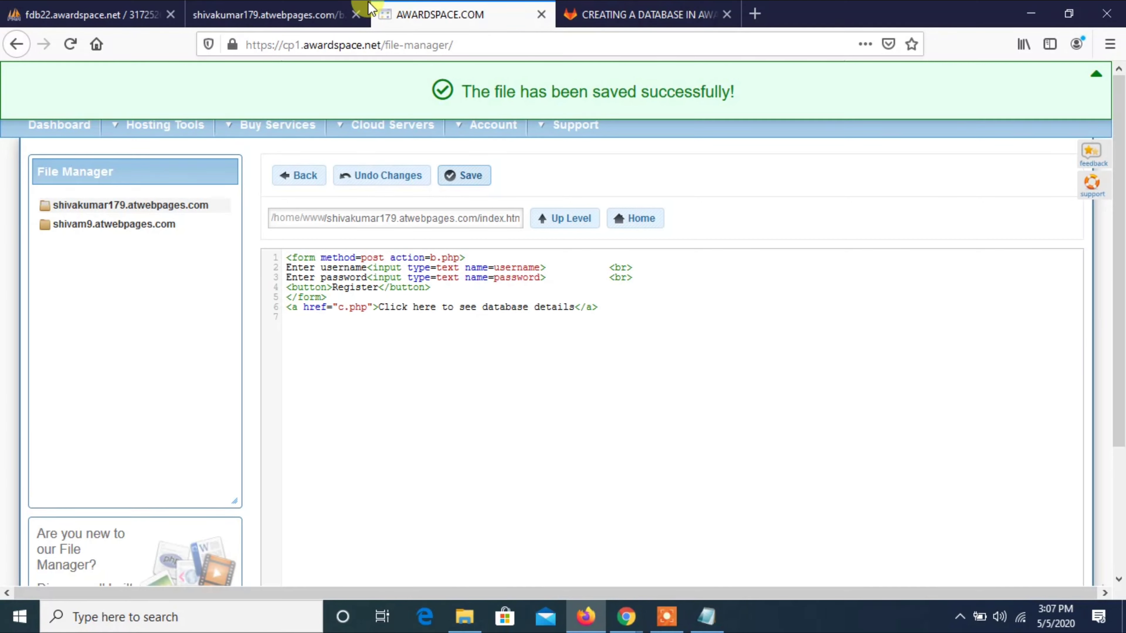
Register a second user on the hosted form using a saved username suggestion.
left_click(322, 12)
left_click(72, 46)
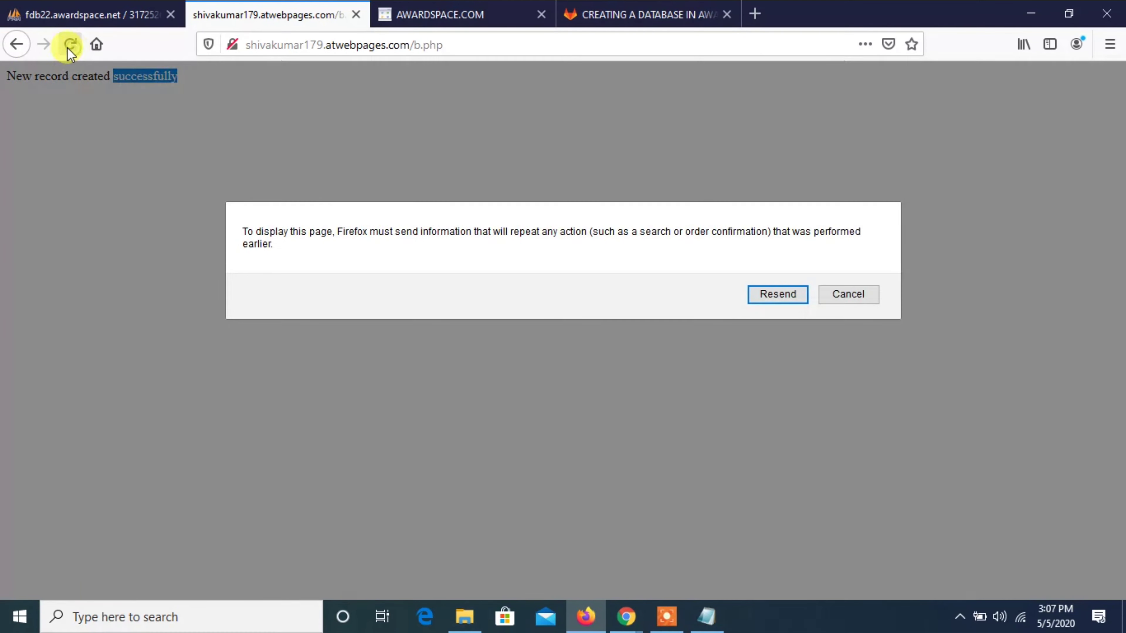
left_click(18, 44)
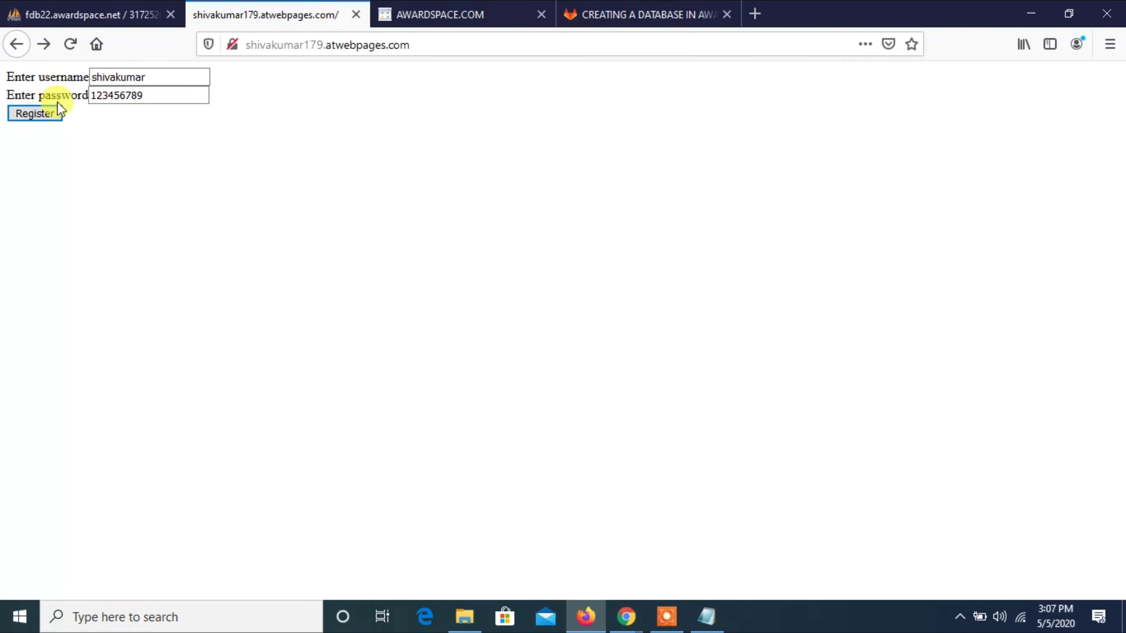
left_click(149, 79)
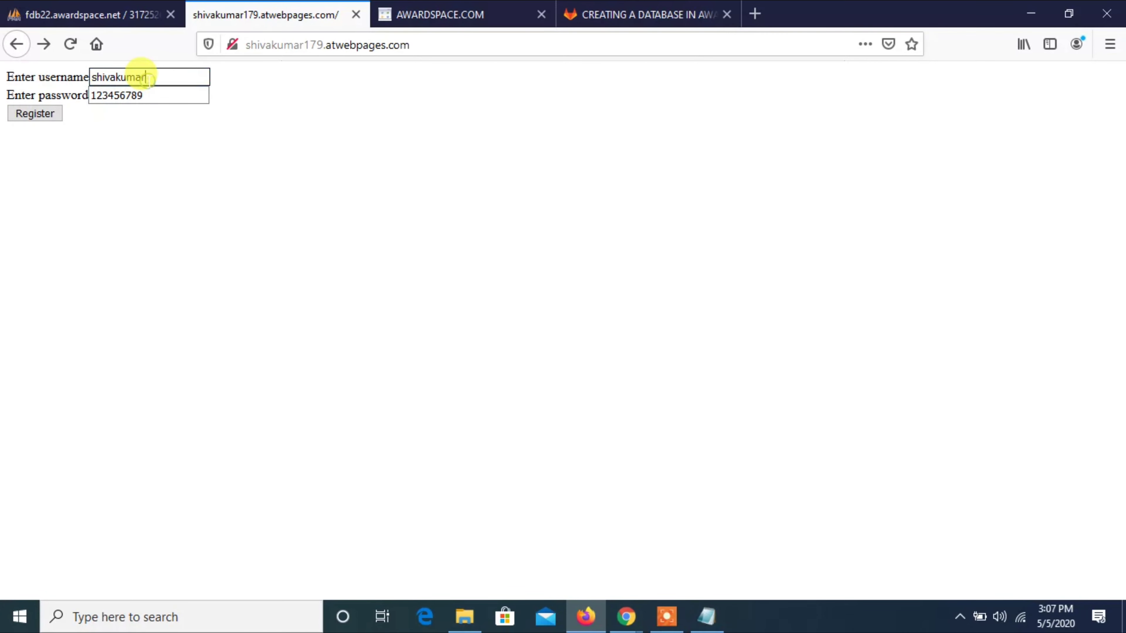
key("BackSpace")
key("Down")
key("Down")
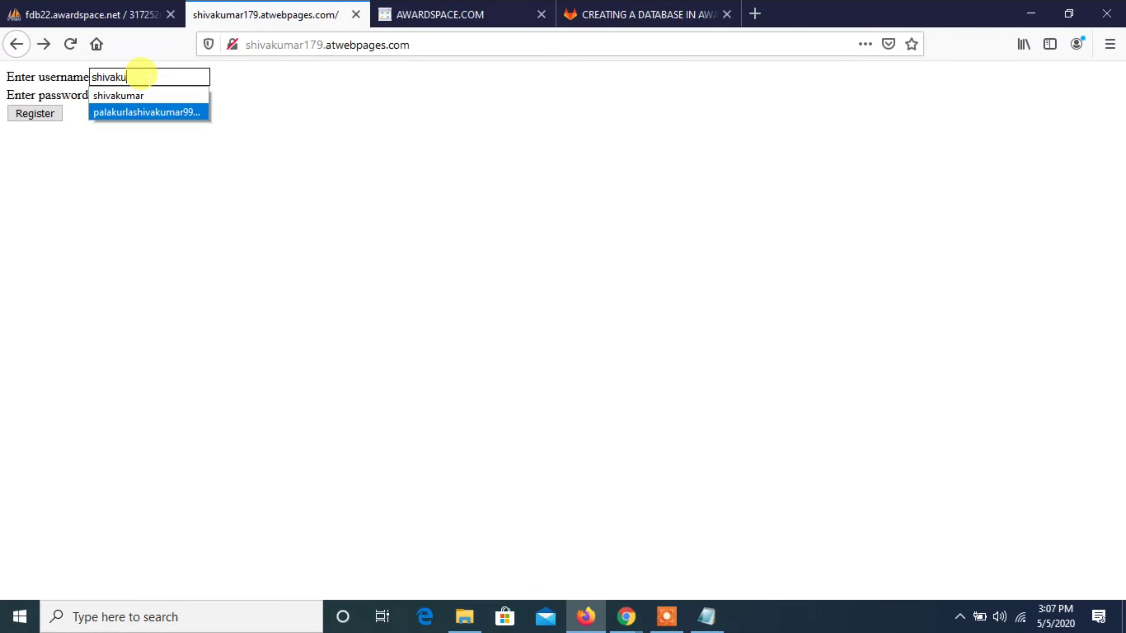
key("Return")
left_click(153, 94)
key("ctrl+a")
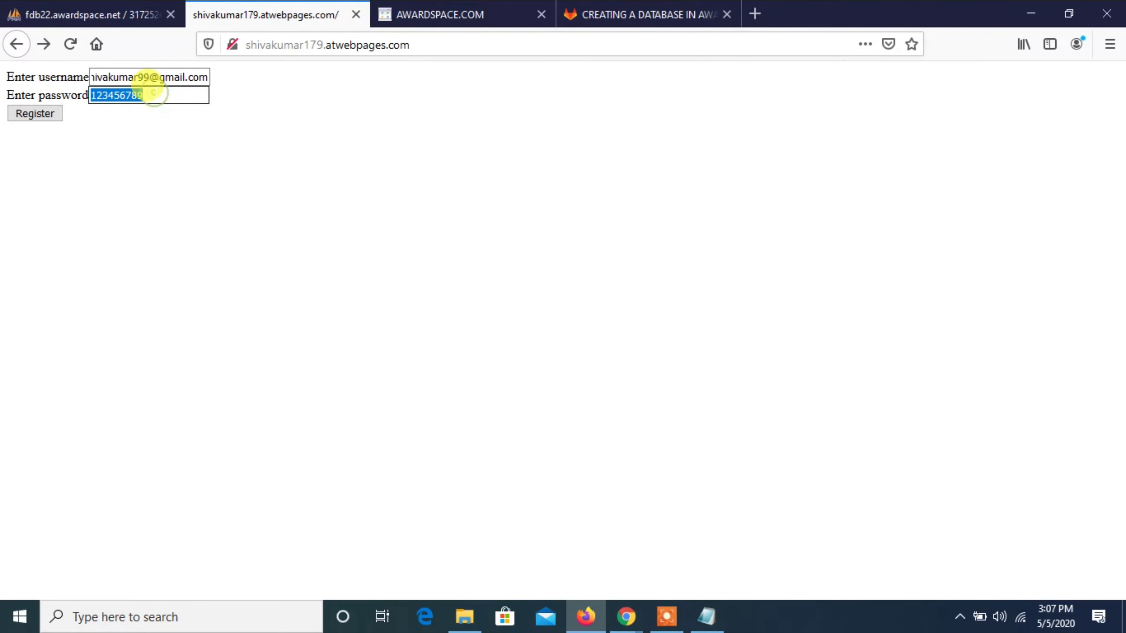
key("BackSpace")
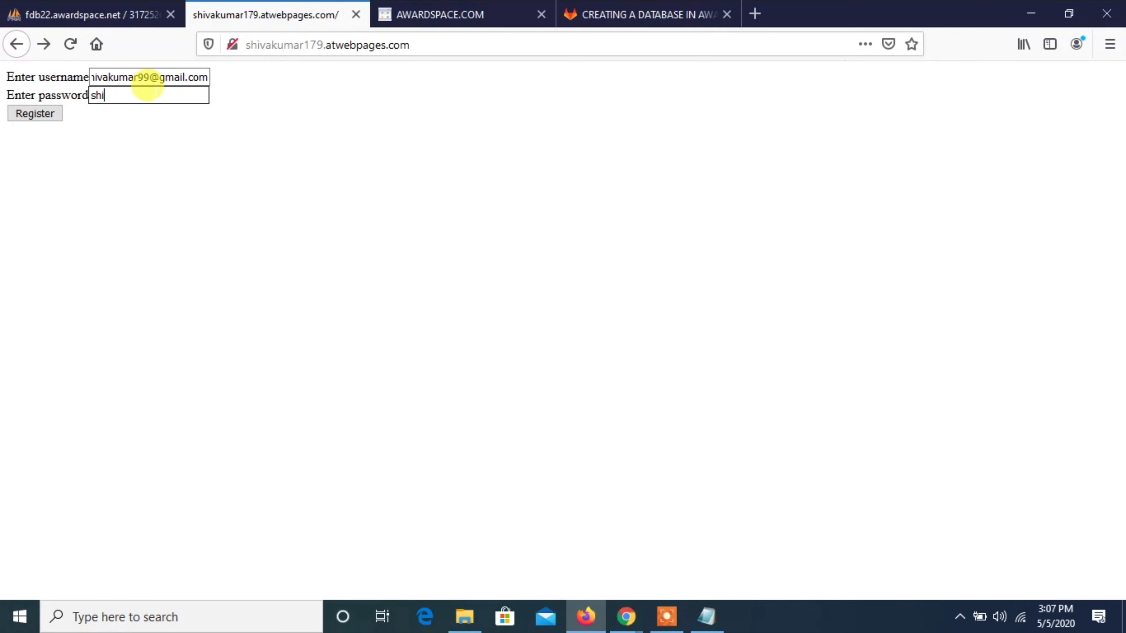
left_click(54, 114)
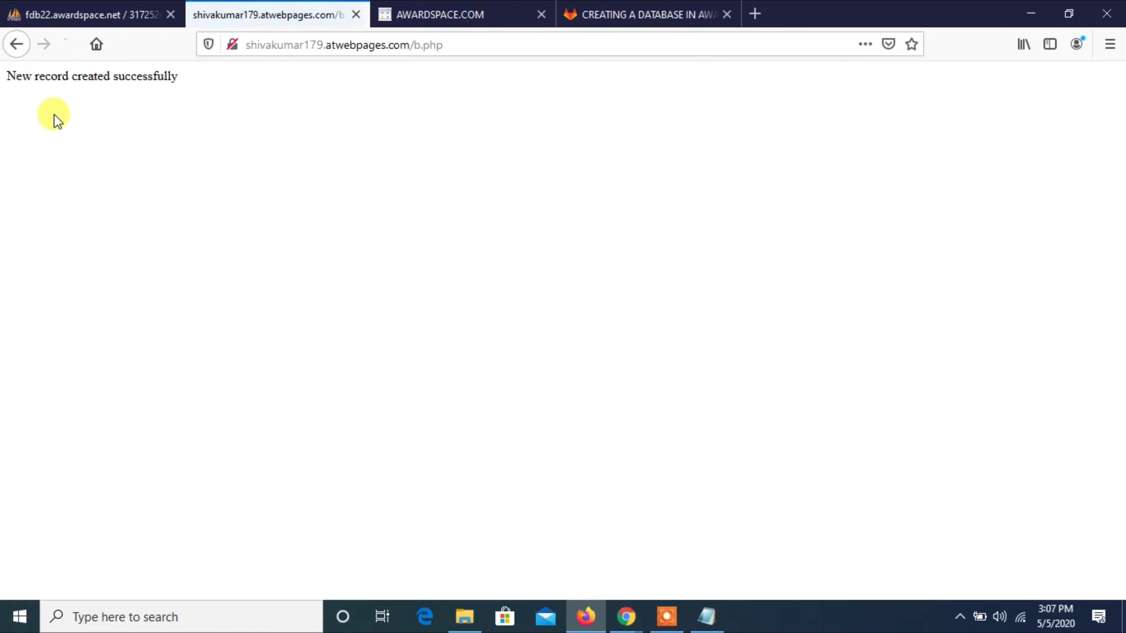
Follow the database details link to see c.php listing records id 1 and id 2.
left_click(25, 50)
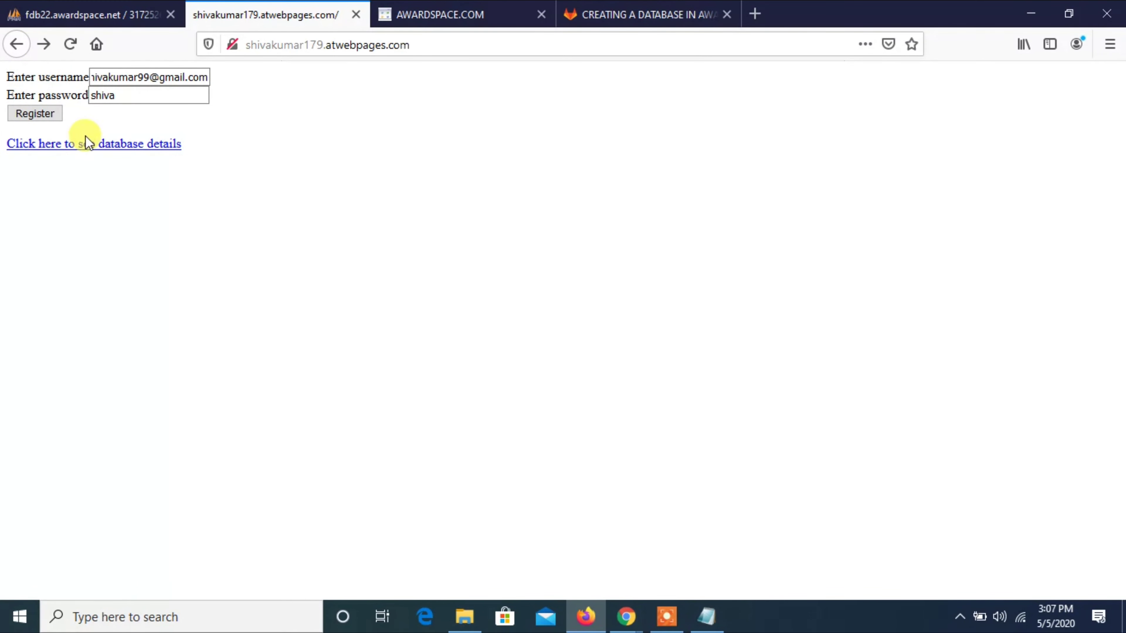
left_click(89, 144)
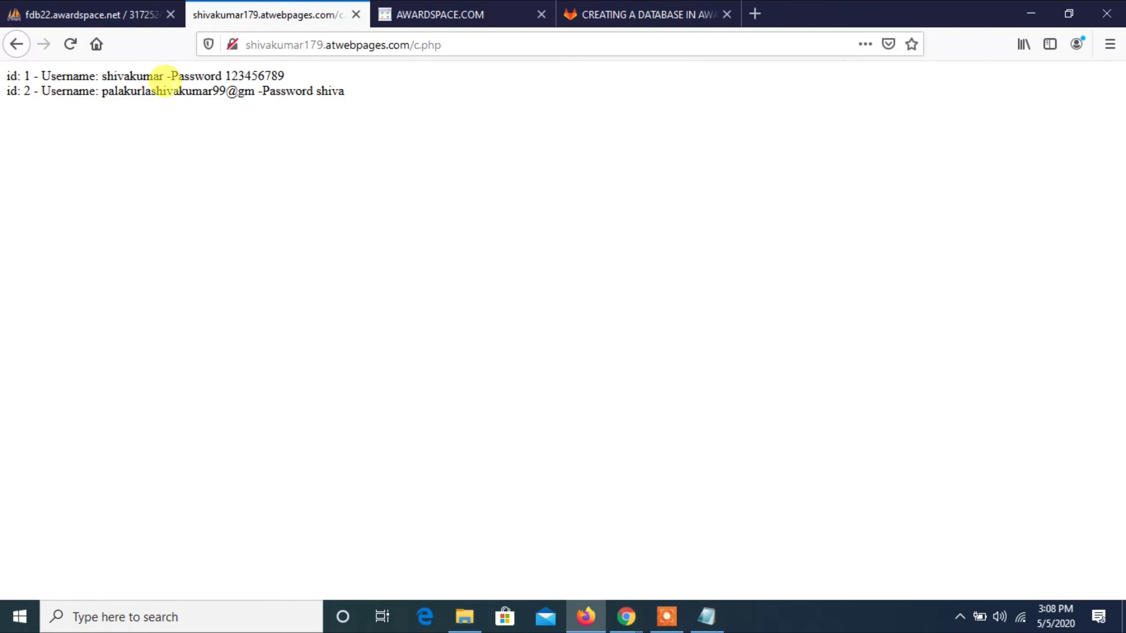
triple_click(173, 90)
left_click(173, 91)
left_click(98, 13)
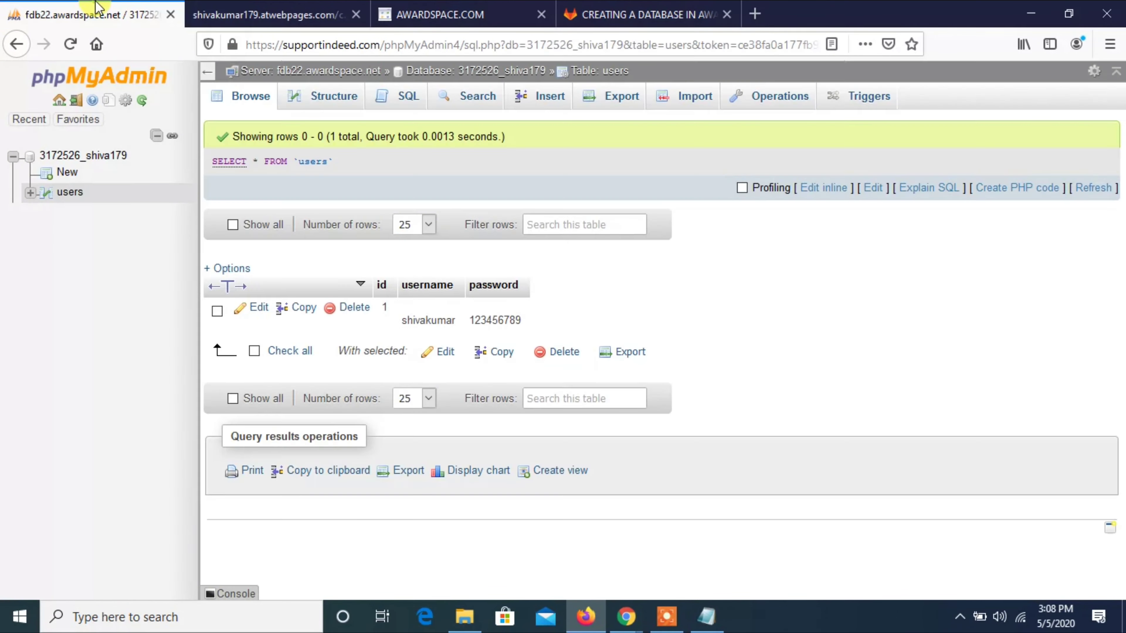